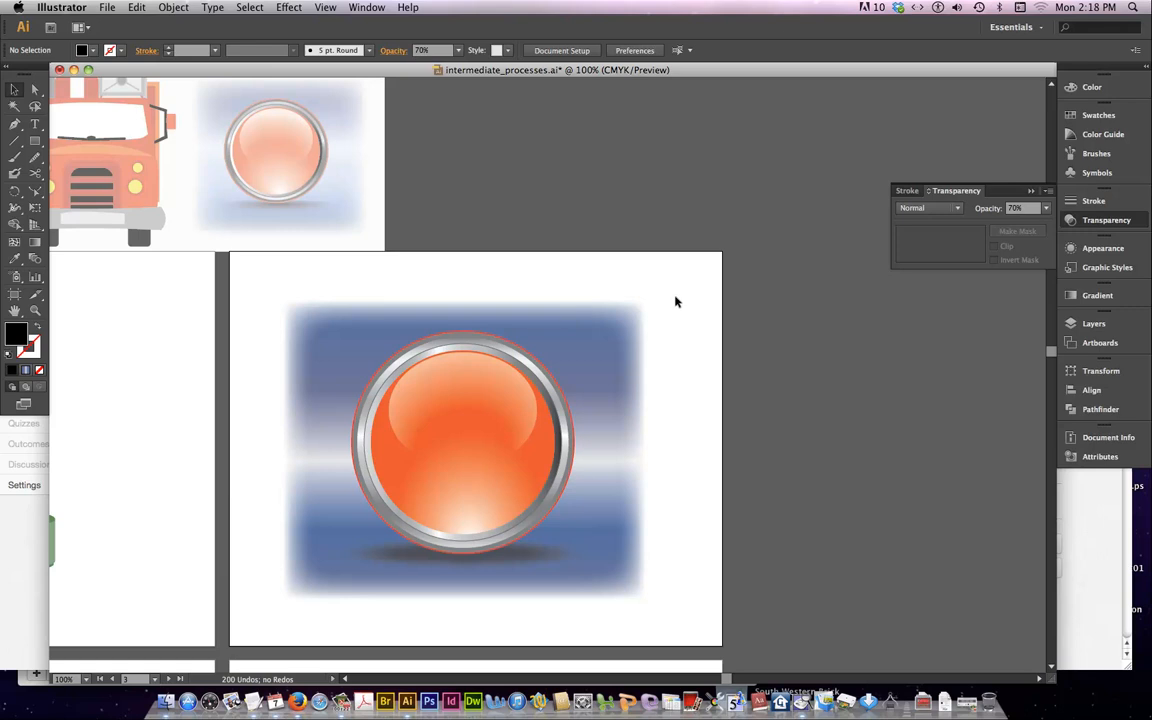
Clear the large button artwork from its artboard and draw a circle about 5.39 in wide near the artboard's centre
left_click_drag(675, 300, 395, 603)
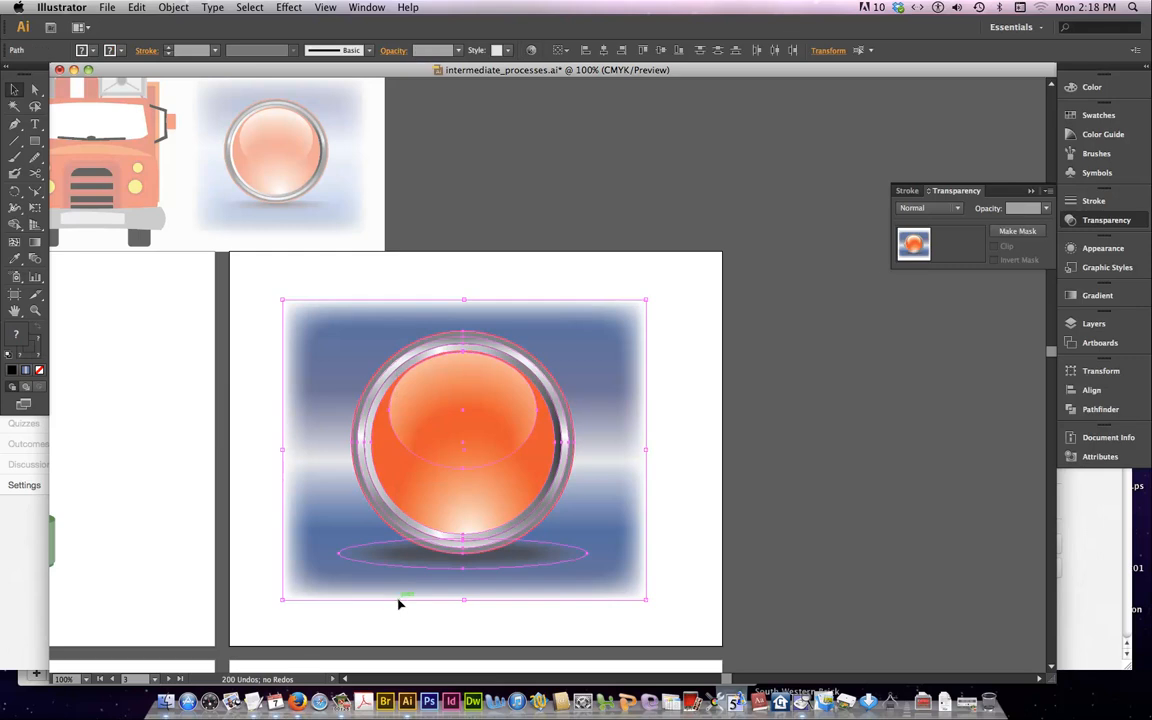
key("Delete")
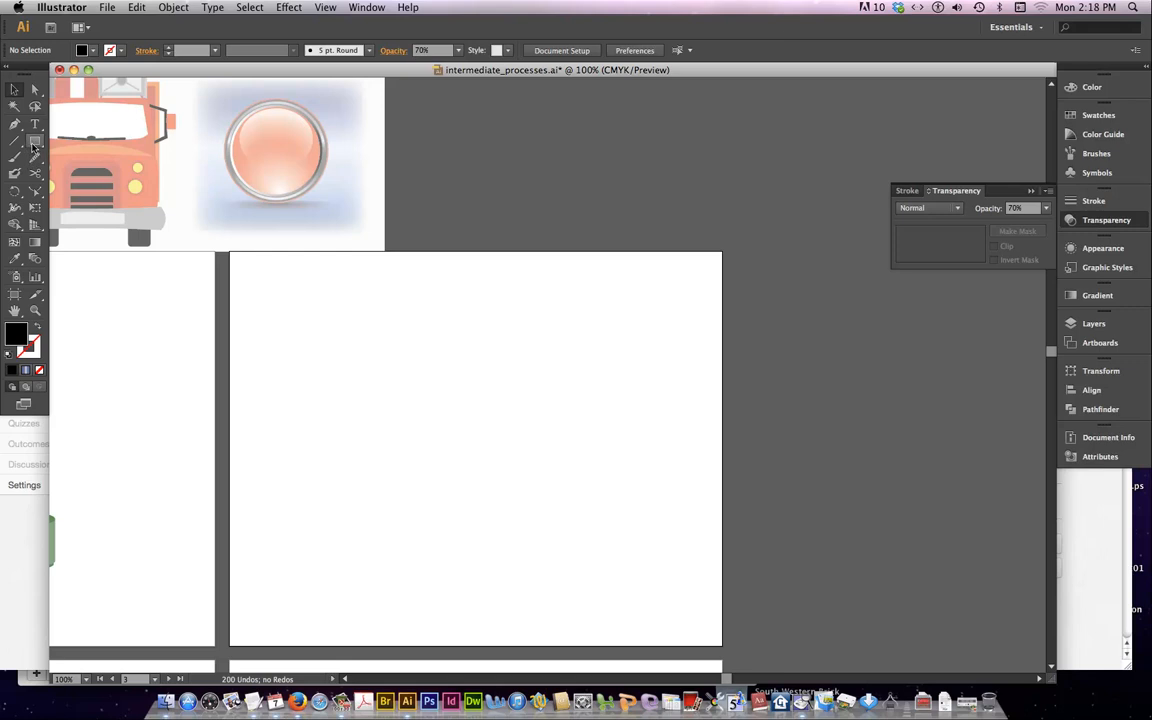
left_click_drag(33, 147, 87, 177)
left_click_drag(456, 433, 588, 547)
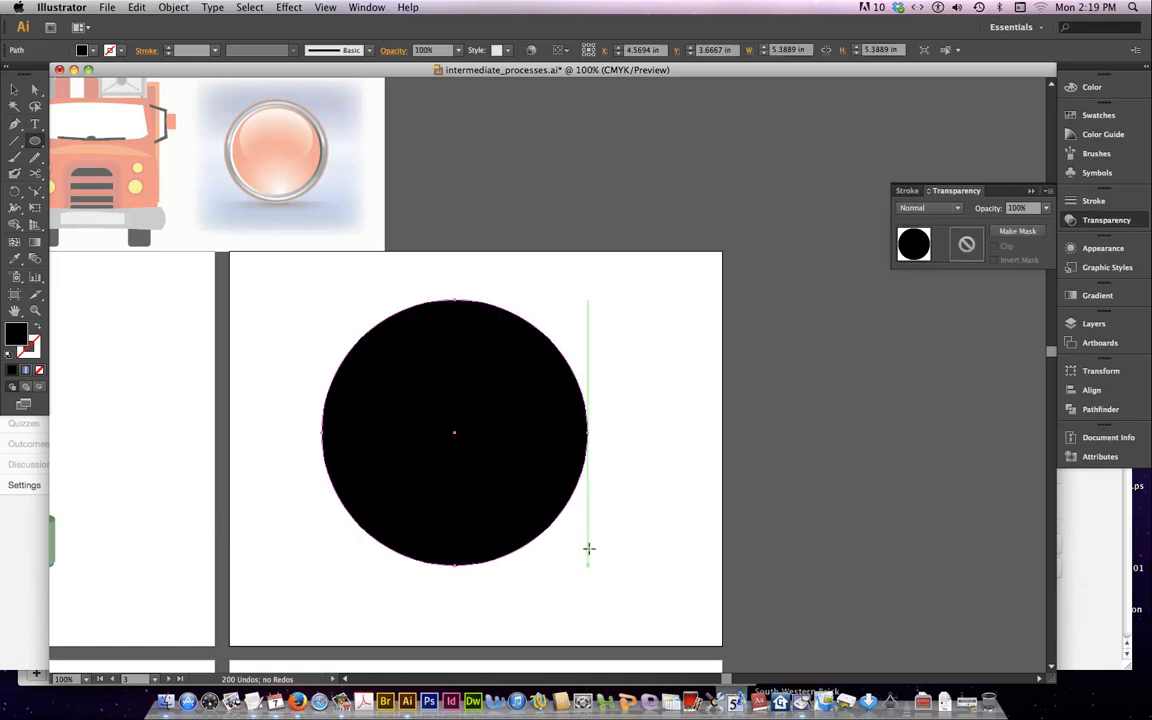
key("shift+Down")
key("shift+Right")
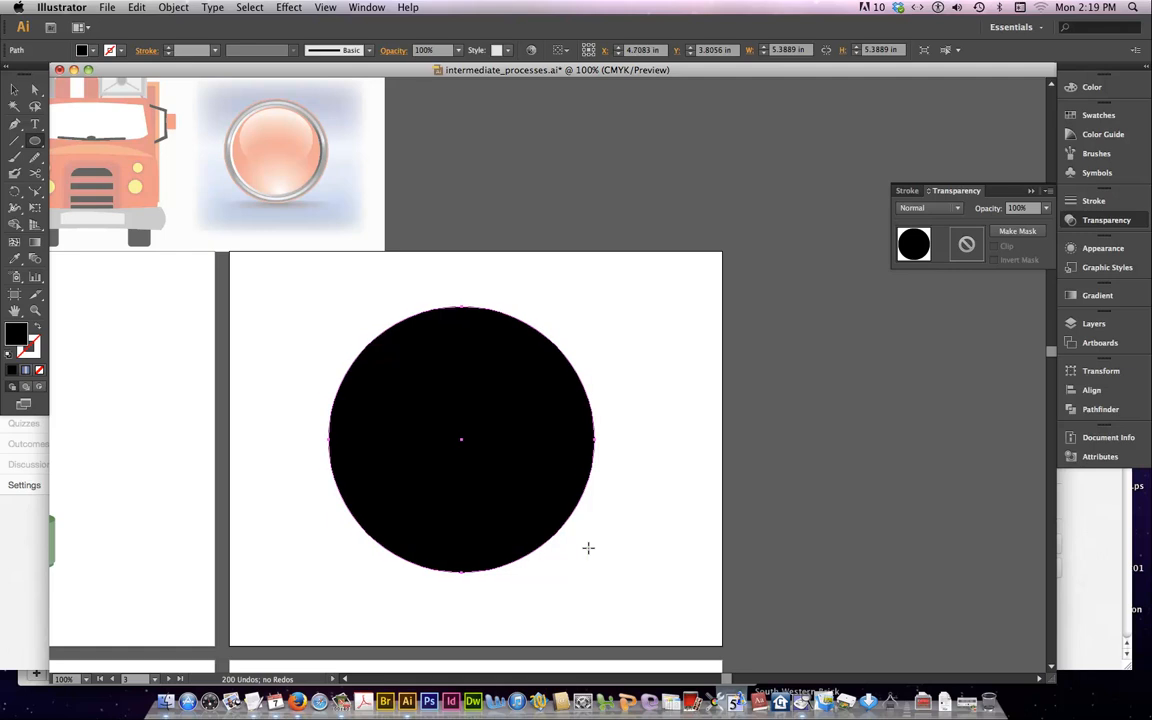
key("shift+Right")
key("shift+Down")
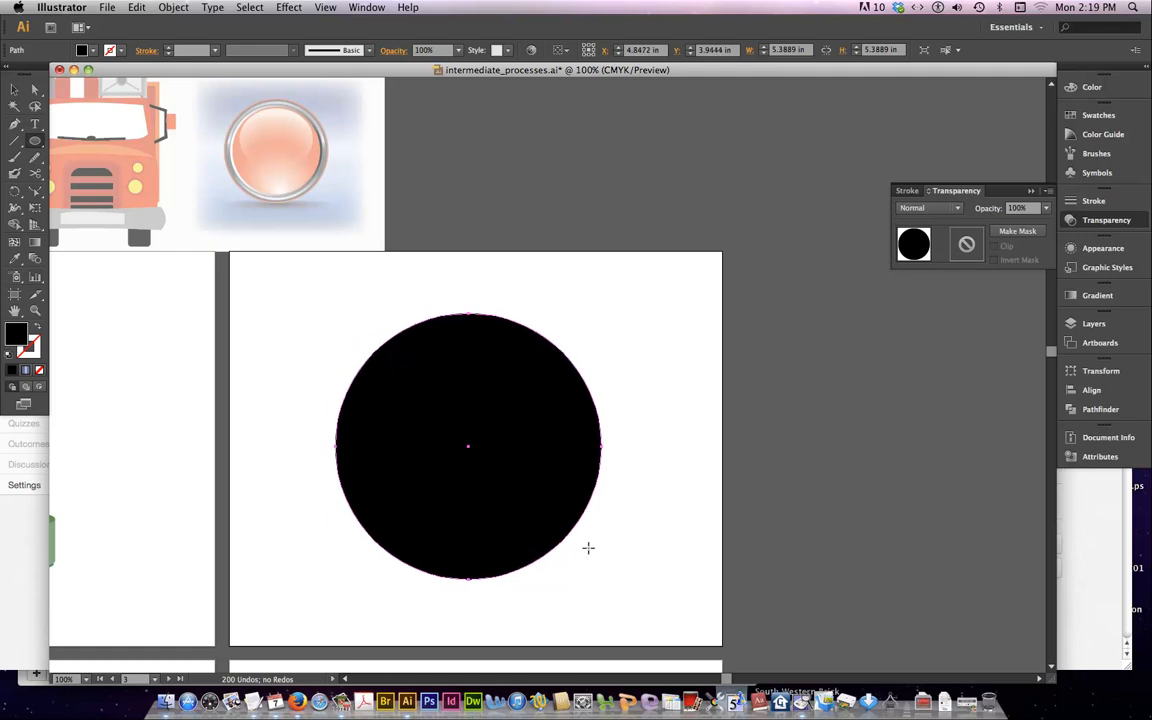
Fill the circle with medium gray and give it a 2 pt orange stroke
left_click(90, 50)
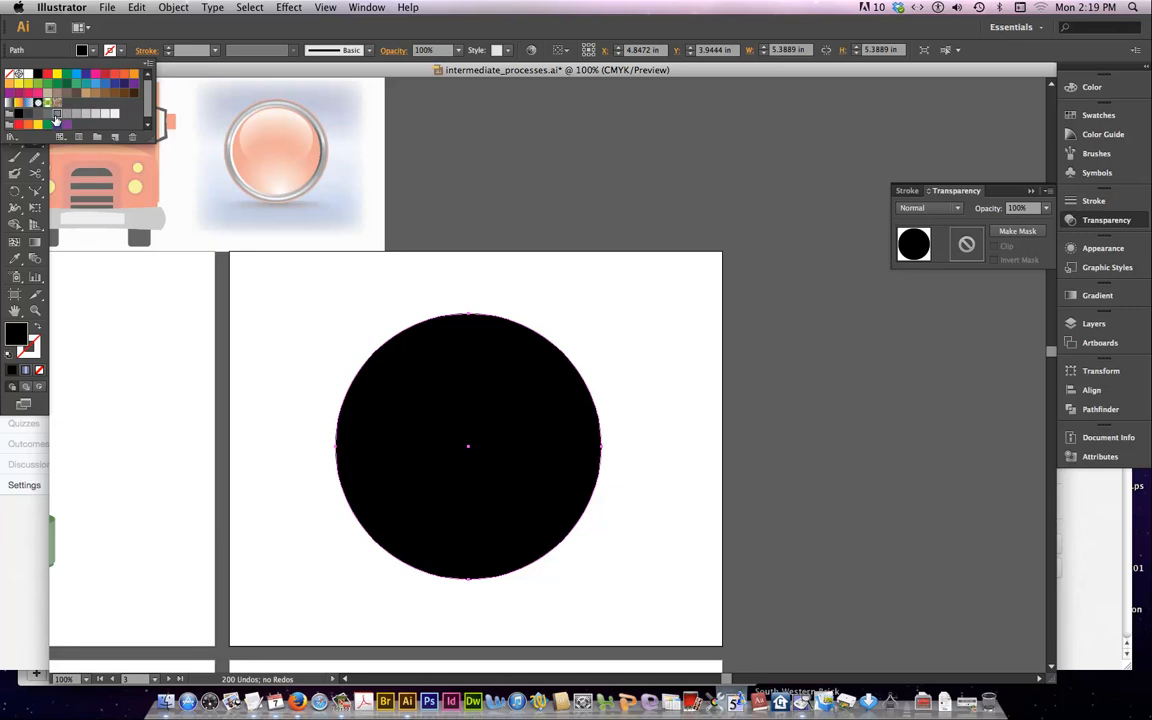
left_click(52, 116)
left_click(122, 52)
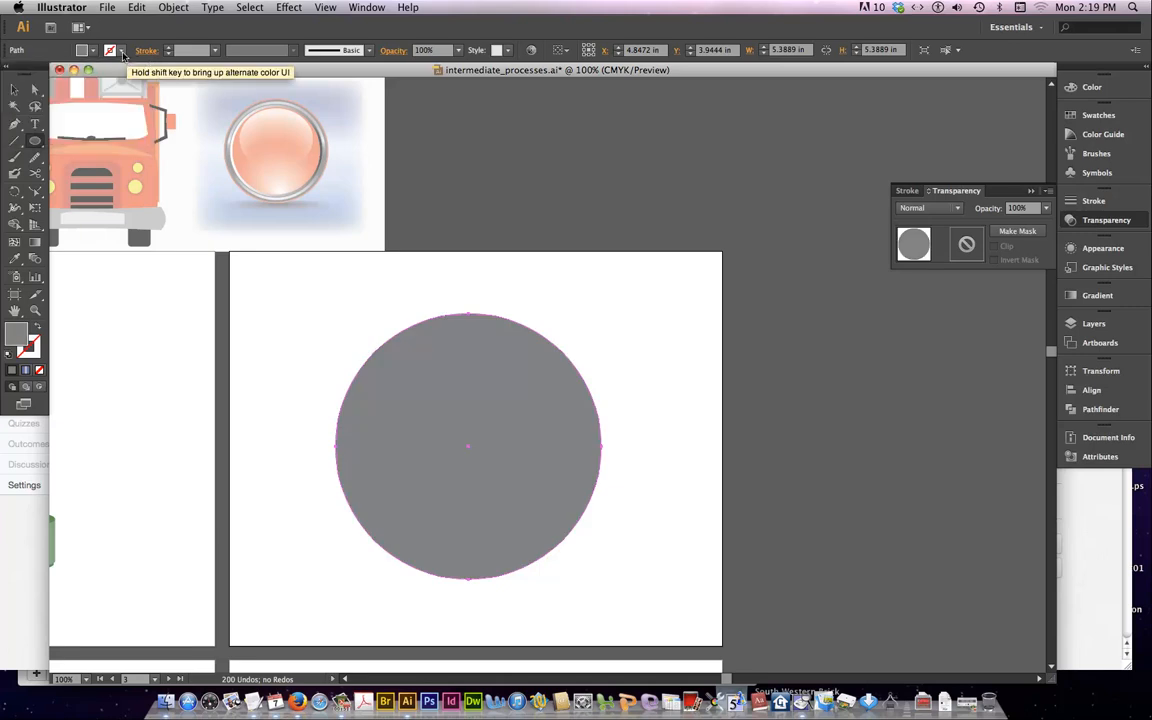
left_click(122, 52)
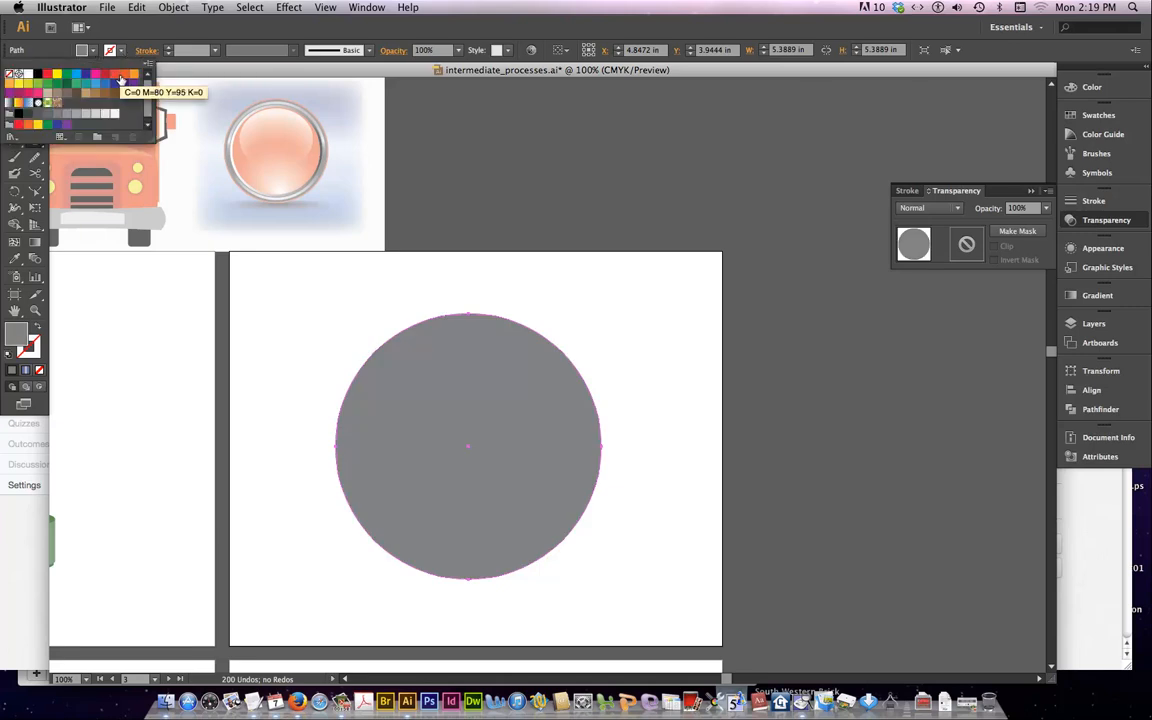
left_click(121, 78)
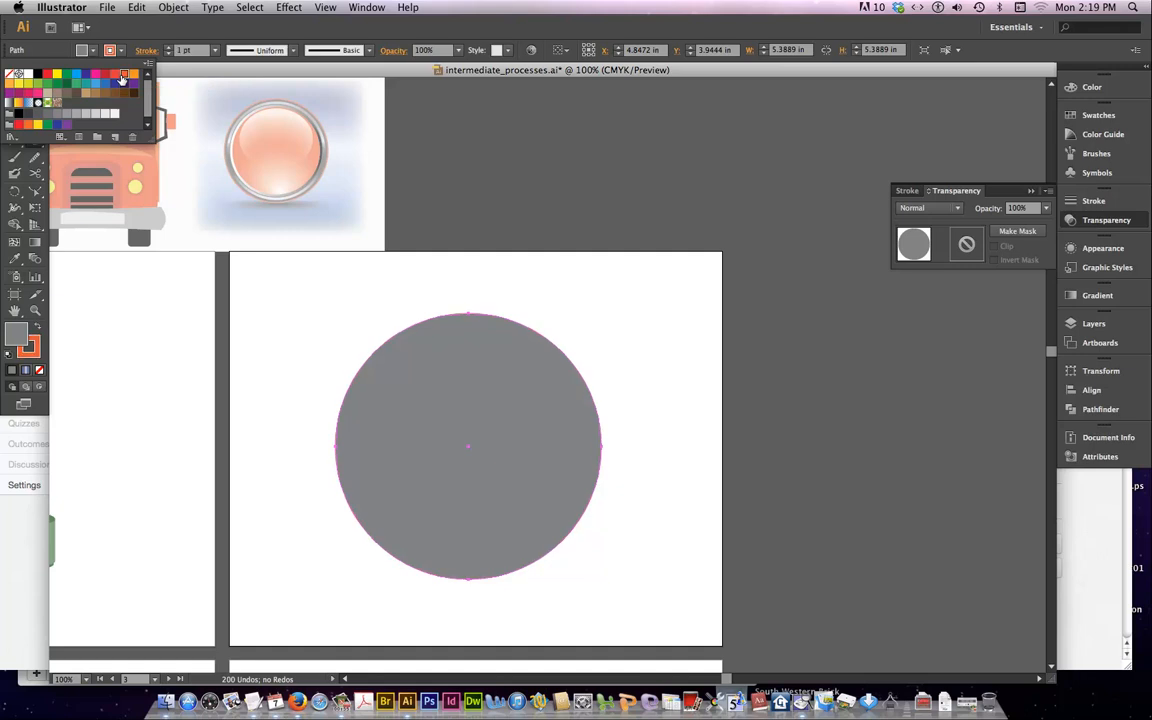
left_click(170, 48)
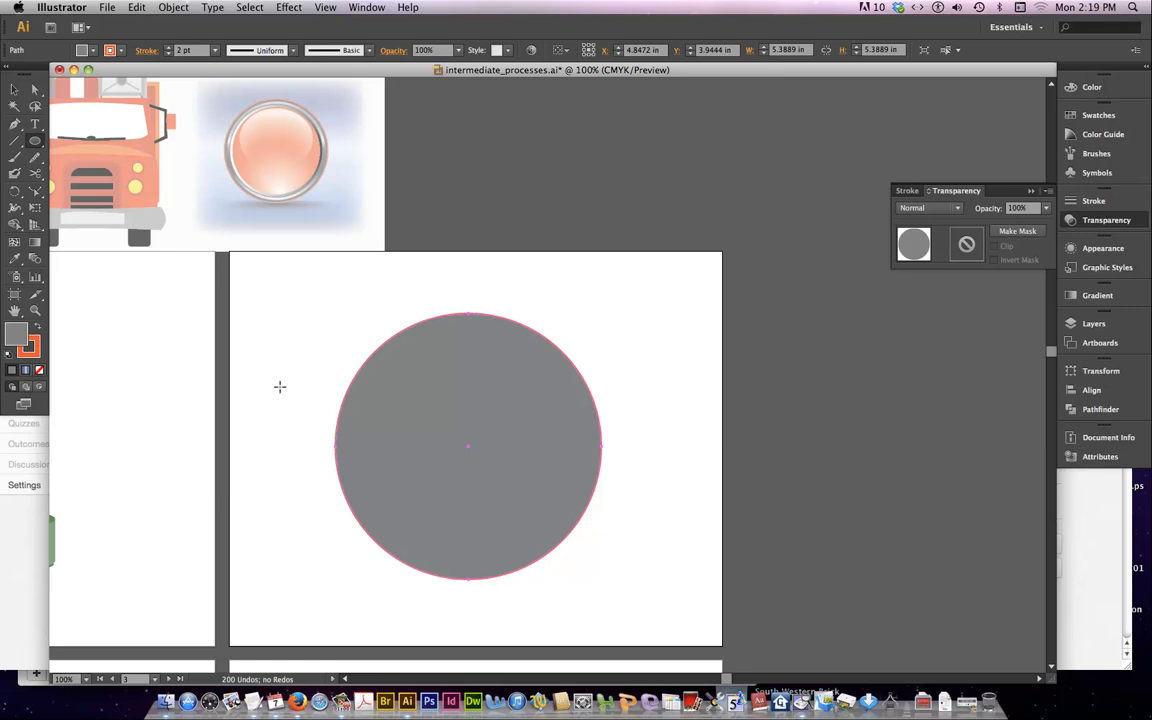
Change the circle's stroke to the red-orange swatch and deselect the circle
left_click(111, 50)
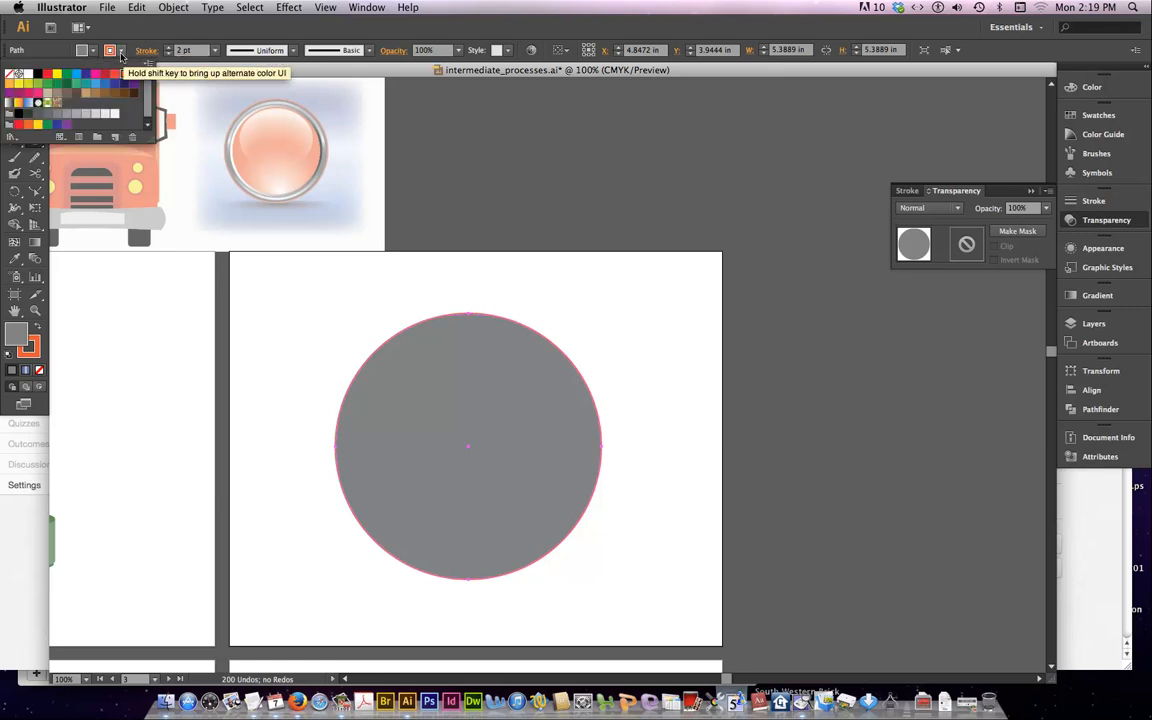
left_click(115, 77)
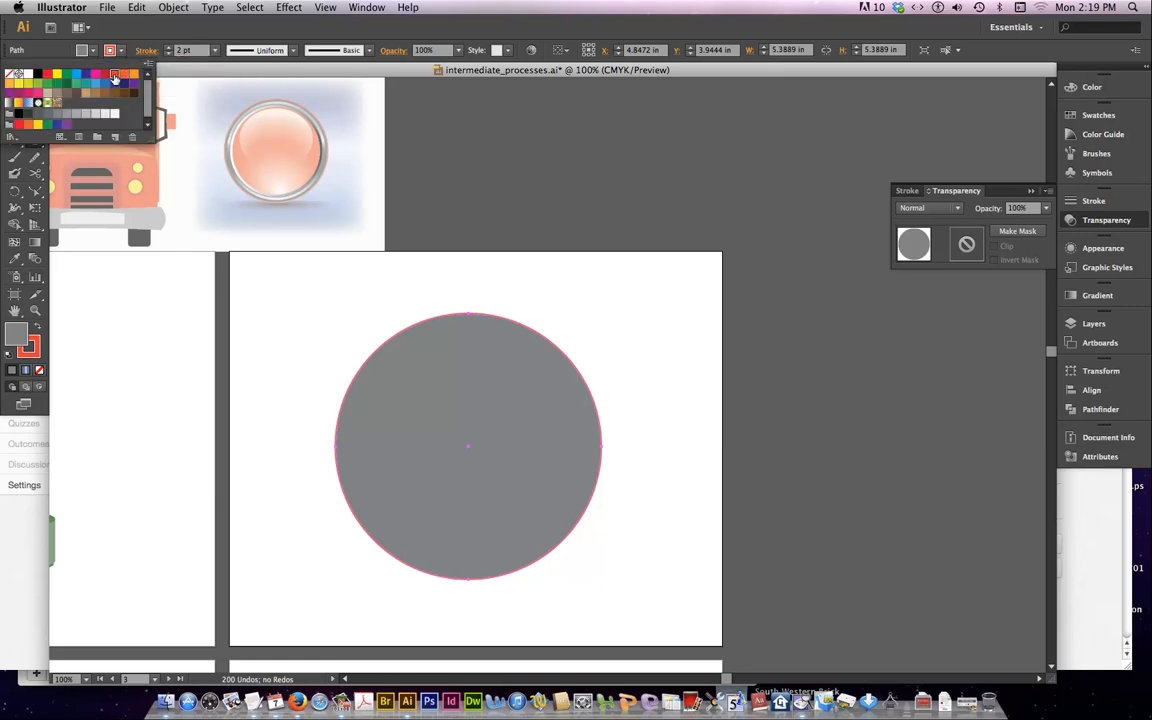
left_click(313, 315)
left_click(313, 315)
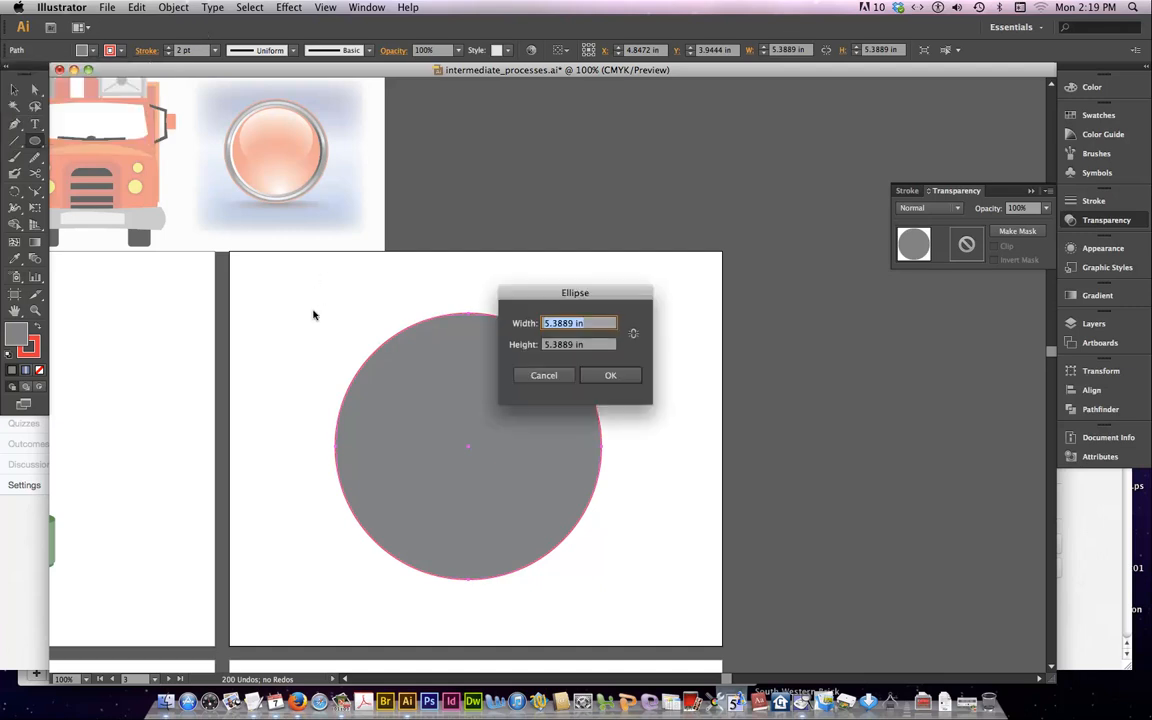
left_click(541, 373)
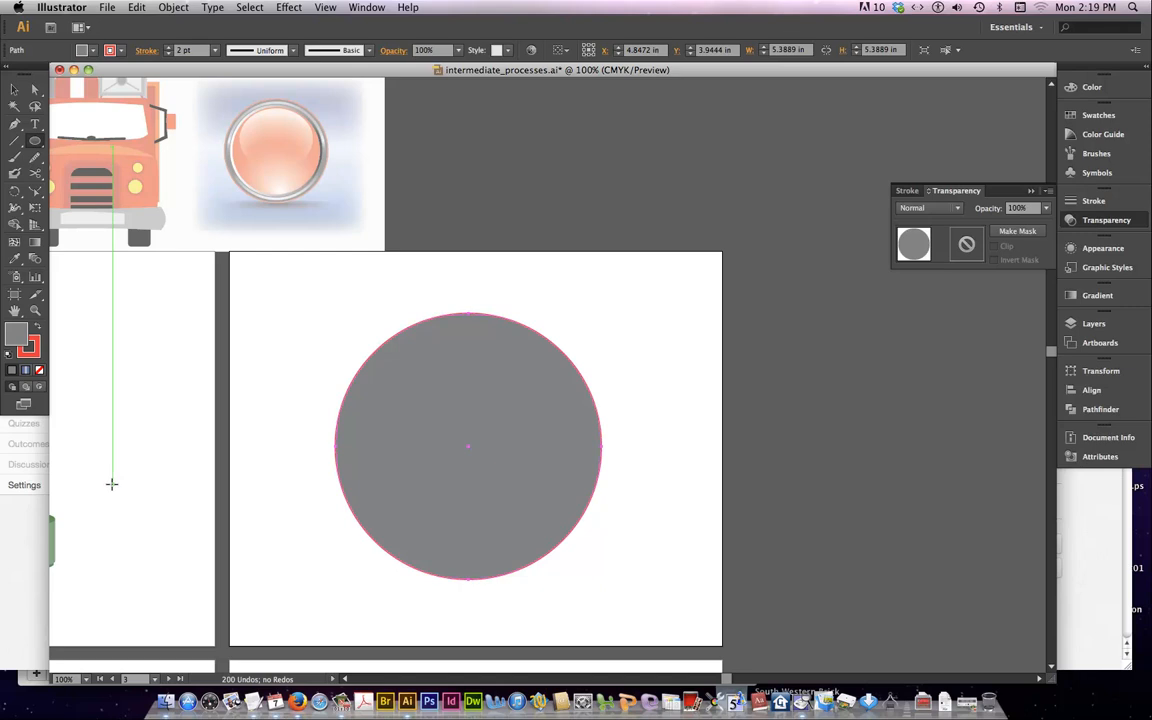
left_click(265, 390, "super")
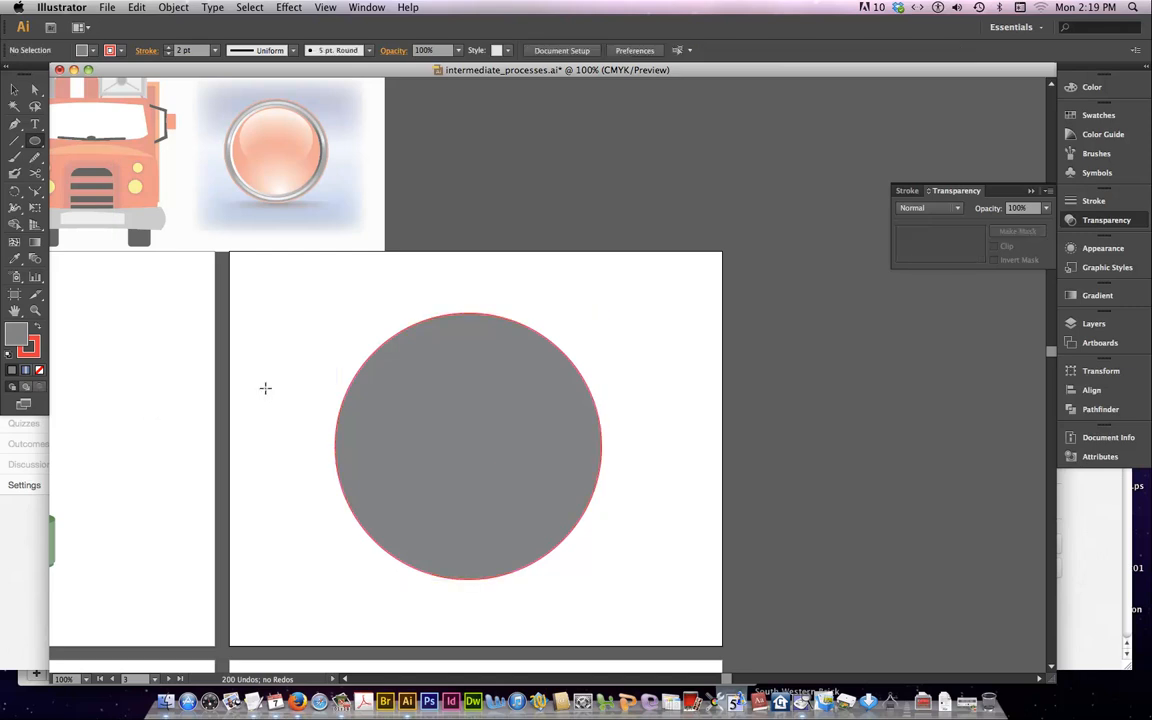
Draw a concentric circle about 5.08 in wide inside the gray one, with no stroke and a white-to-black linear gradient fill
left_click(35, 142)
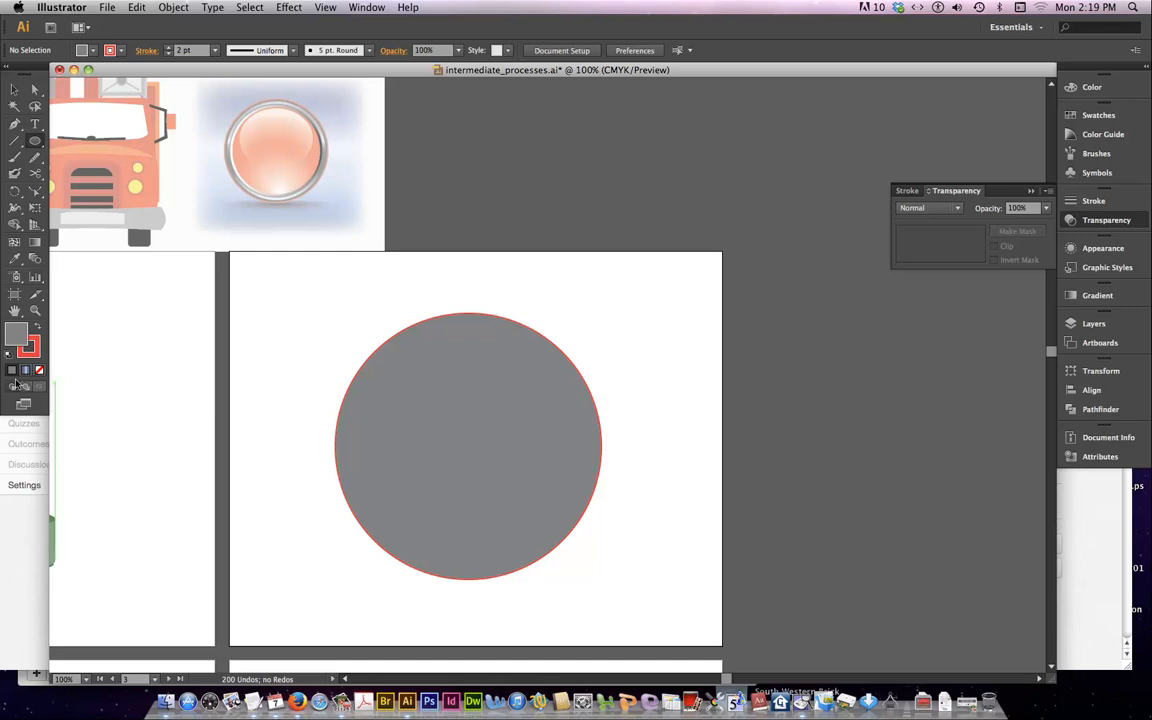
left_click(112, 50)
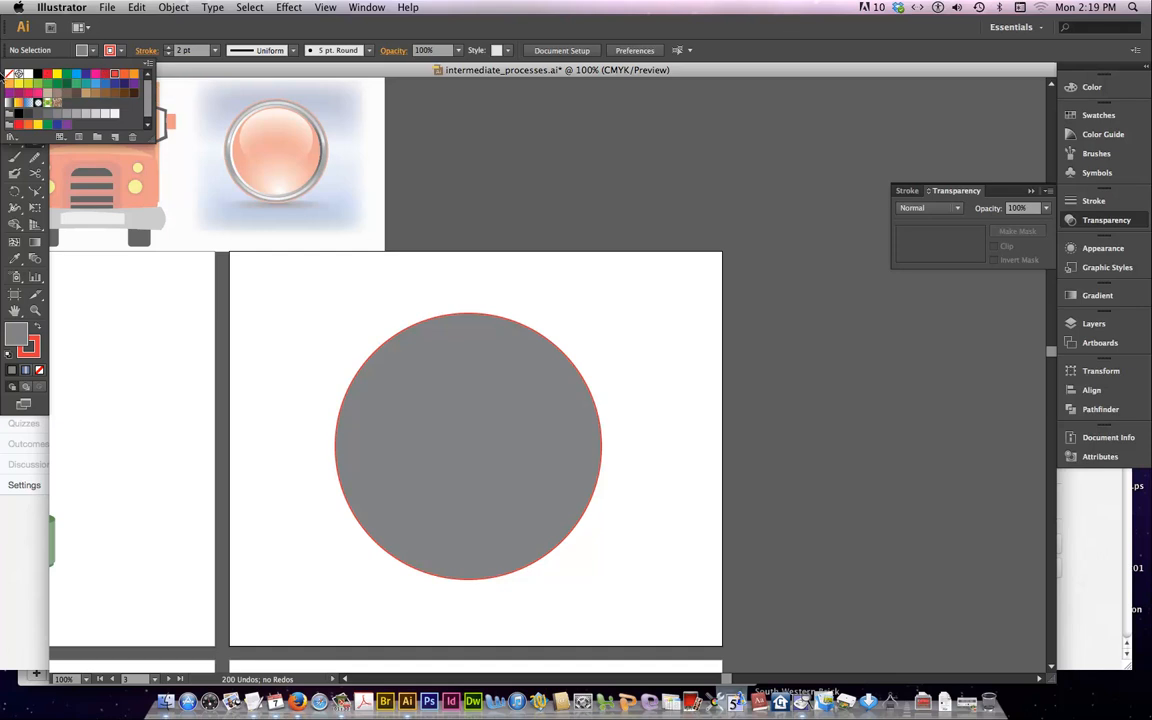
left_click(9, 74)
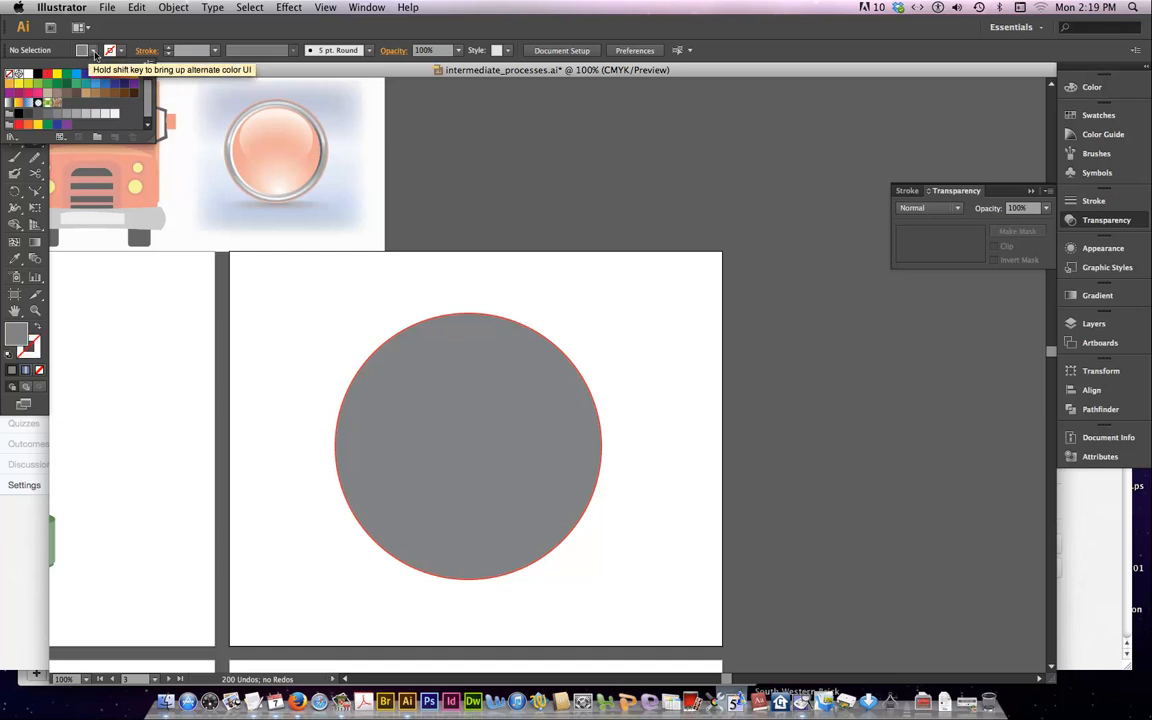
left_click(95, 52)
left_click(95, 52)
left_click(8, 104)
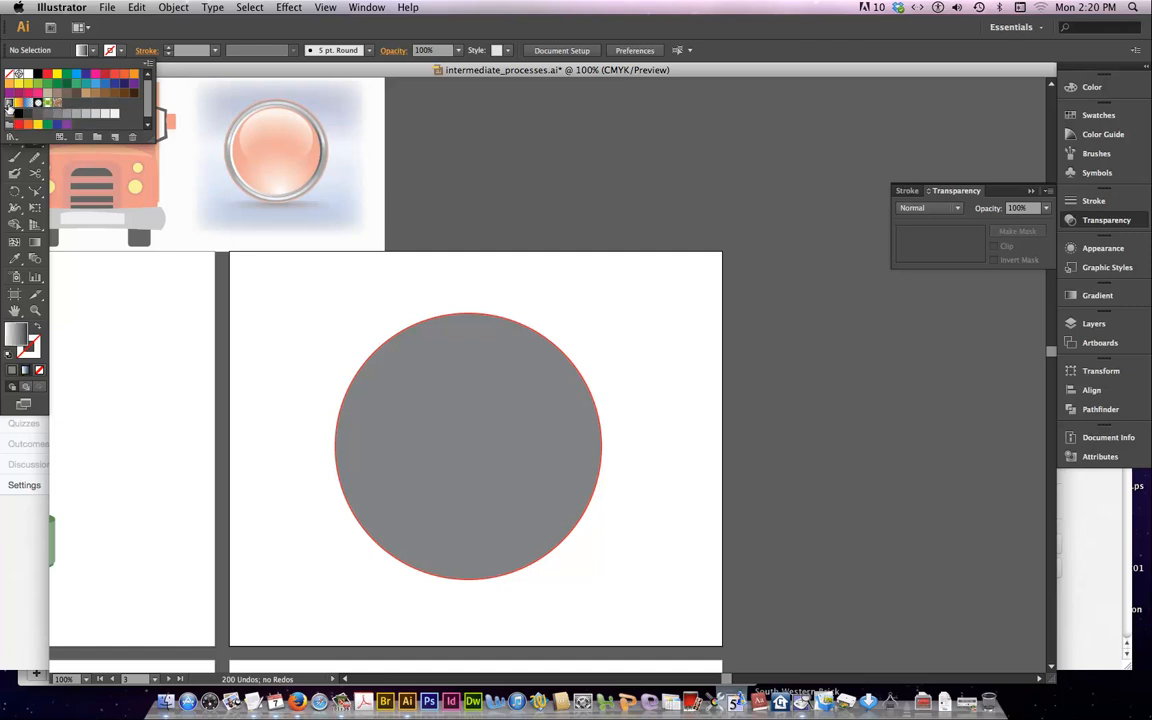
left_click(466, 452)
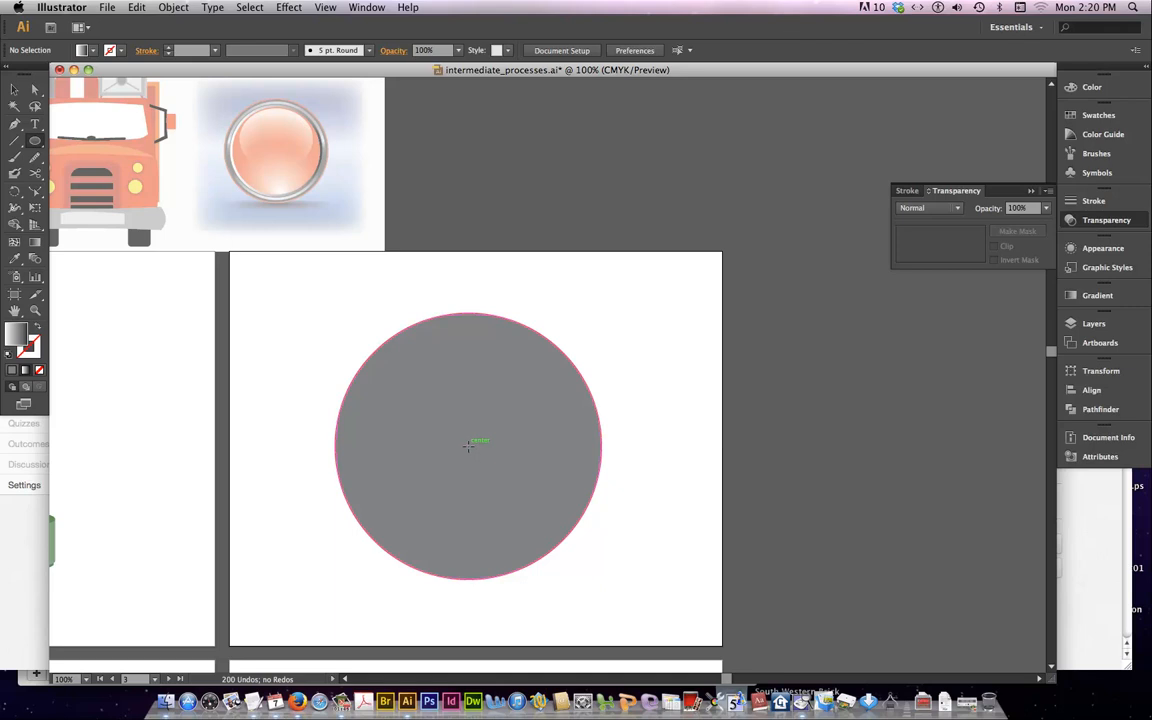
left_click_drag(468, 445, 594, 553)
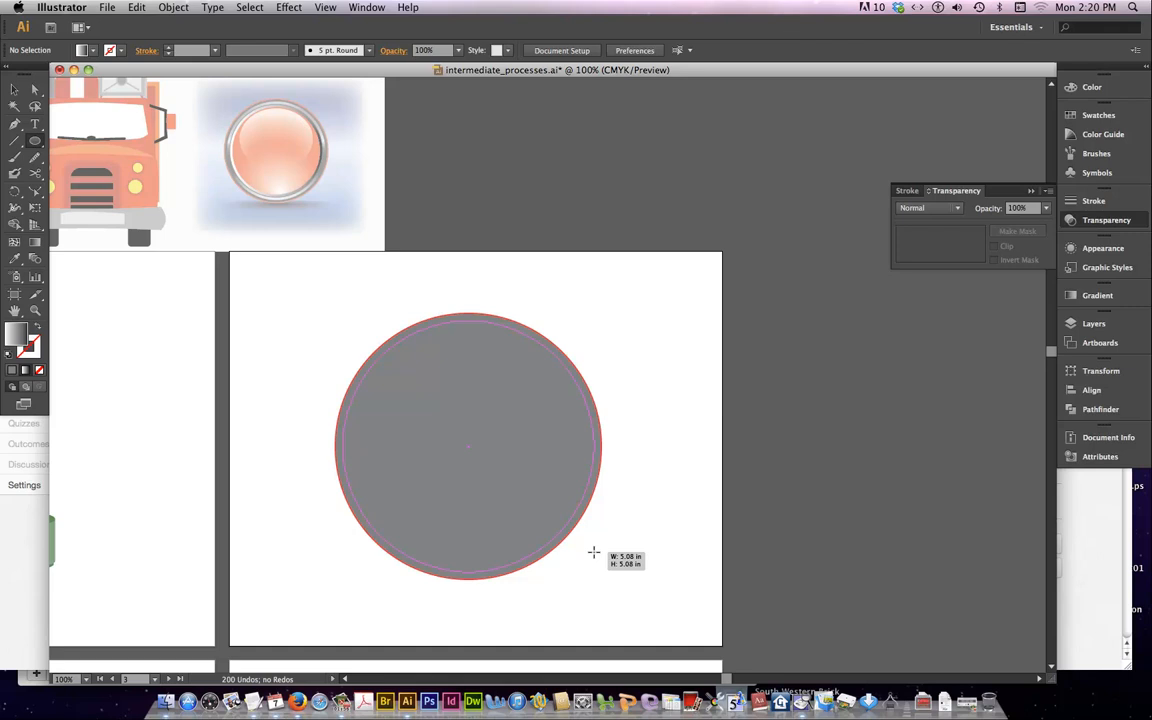
left_click_drag(594, 553, 595, 551)
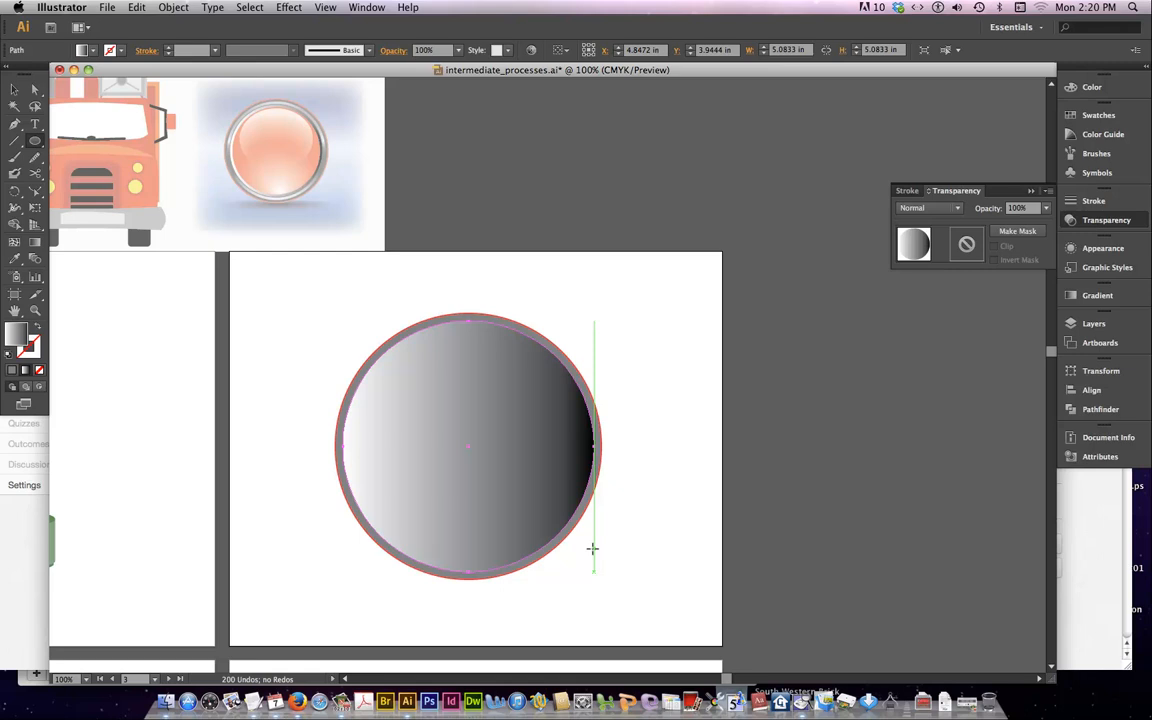
Try angling the inner circle's gradient with the Gradient tool, ending at about 11° with its ends at the circle's edges
left_click(35, 241)
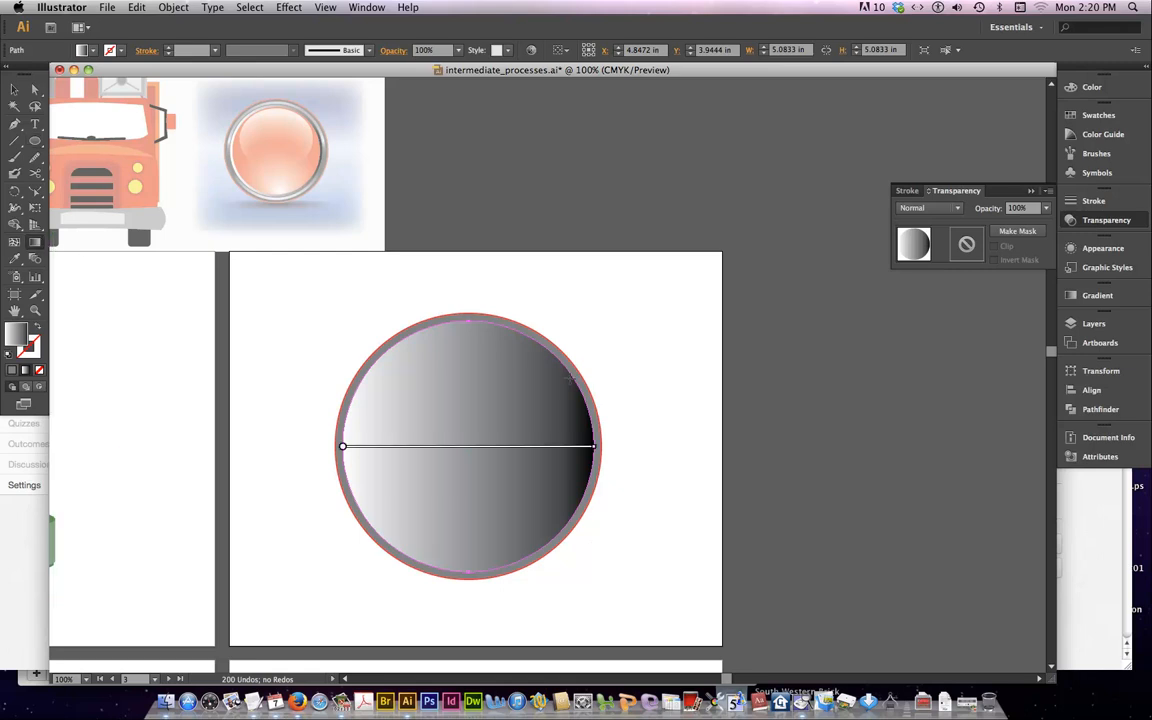
mouse_move(553, 449)
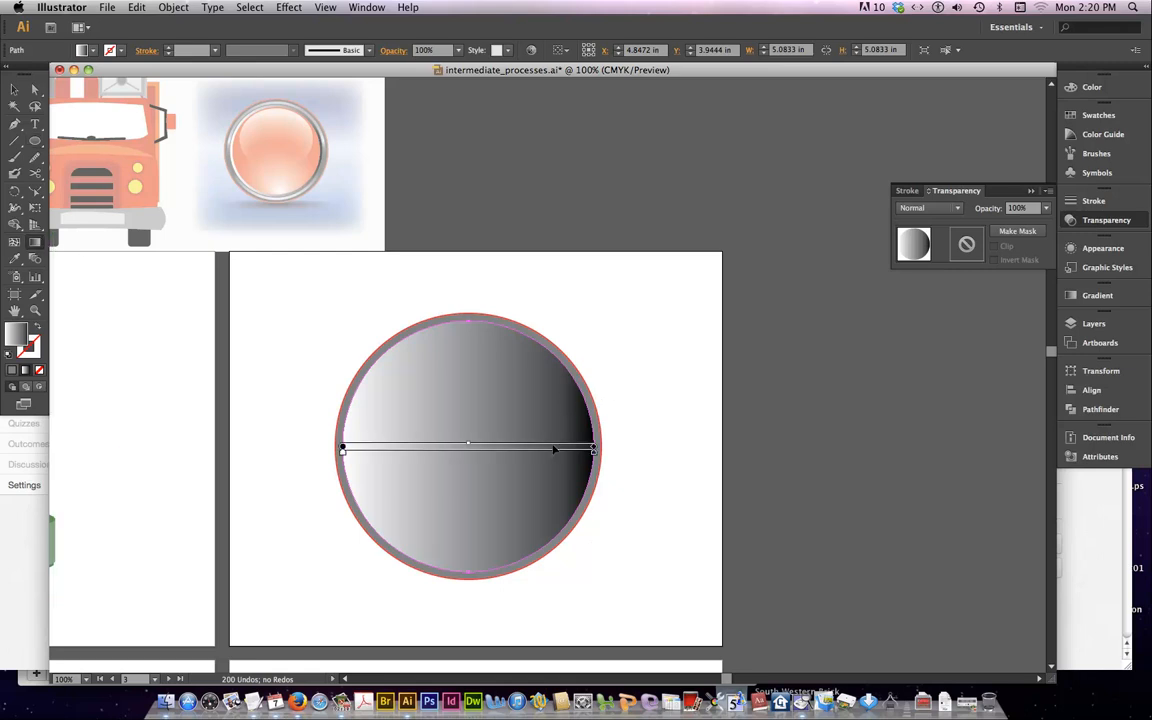
mouse_move(579, 381)
left_mouse_down()
mouse_move(424, 535)
mouse_move(362, 568)
mouse_move(596, 368)
mouse_move(580, 376)
left_mouse_up()
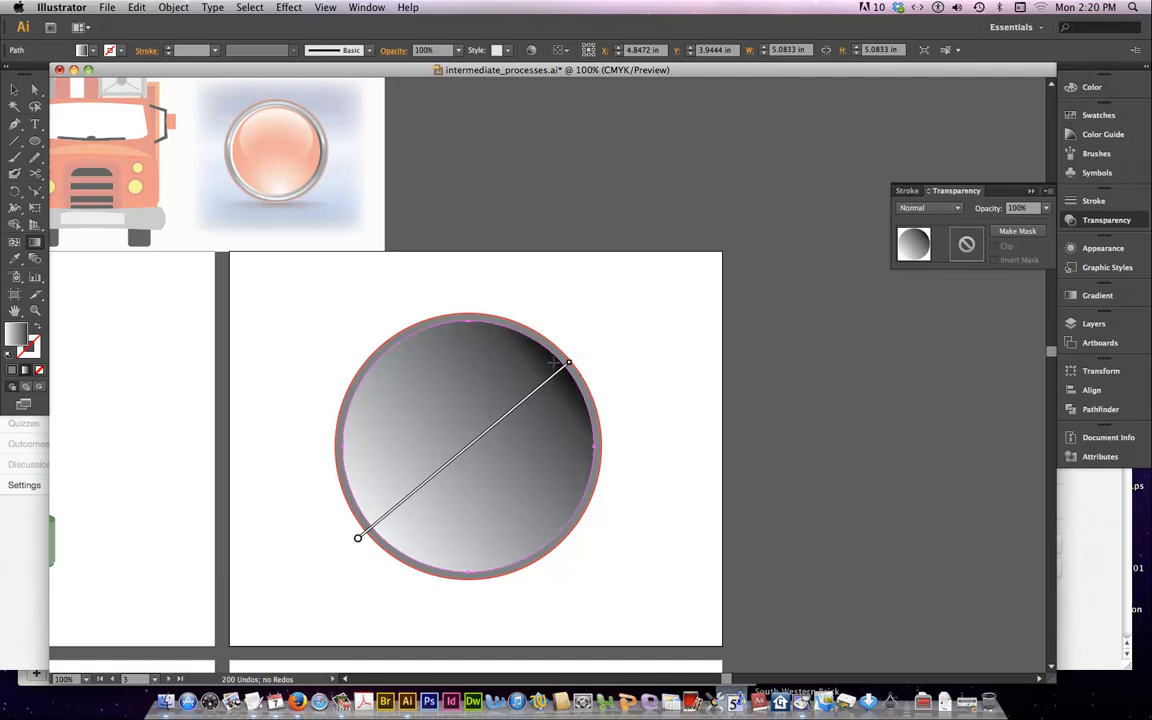
mouse_move(364, 471)
left_mouse_down()
mouse_move(632, 424)
mouse_move(597, 422)
mouse_move(597, 437)
mouse_move(590, 426)
left_mouse_up()
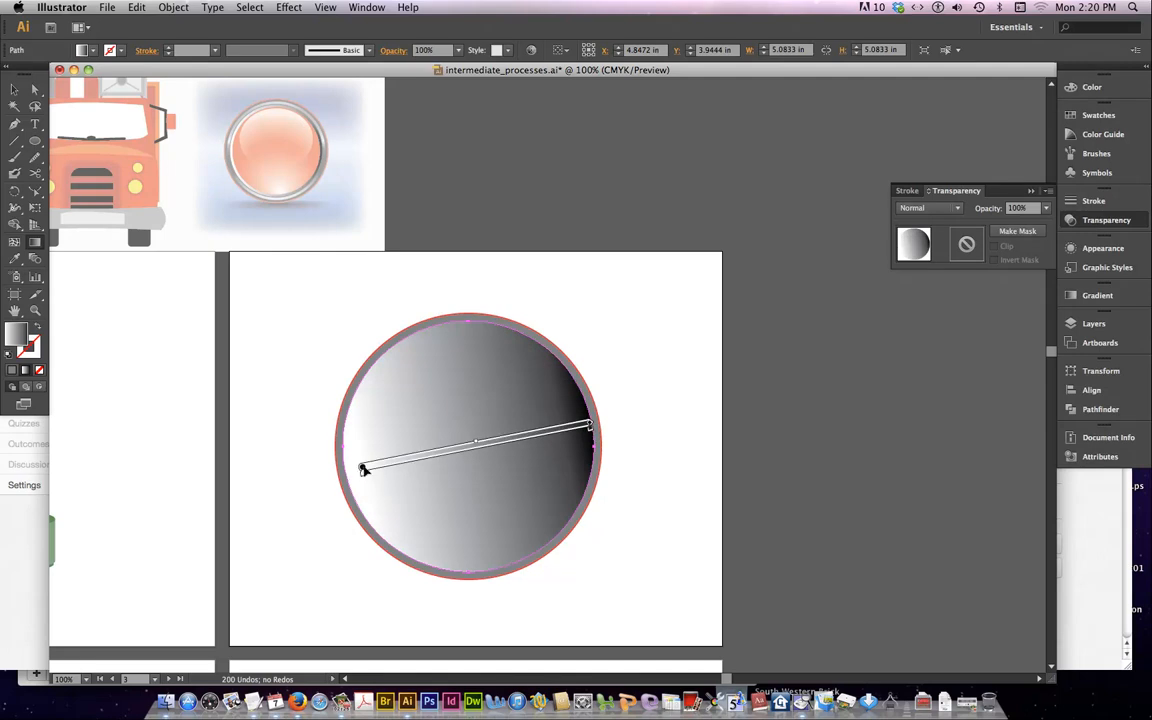
left_click_drag(360, 469, 334, 474)
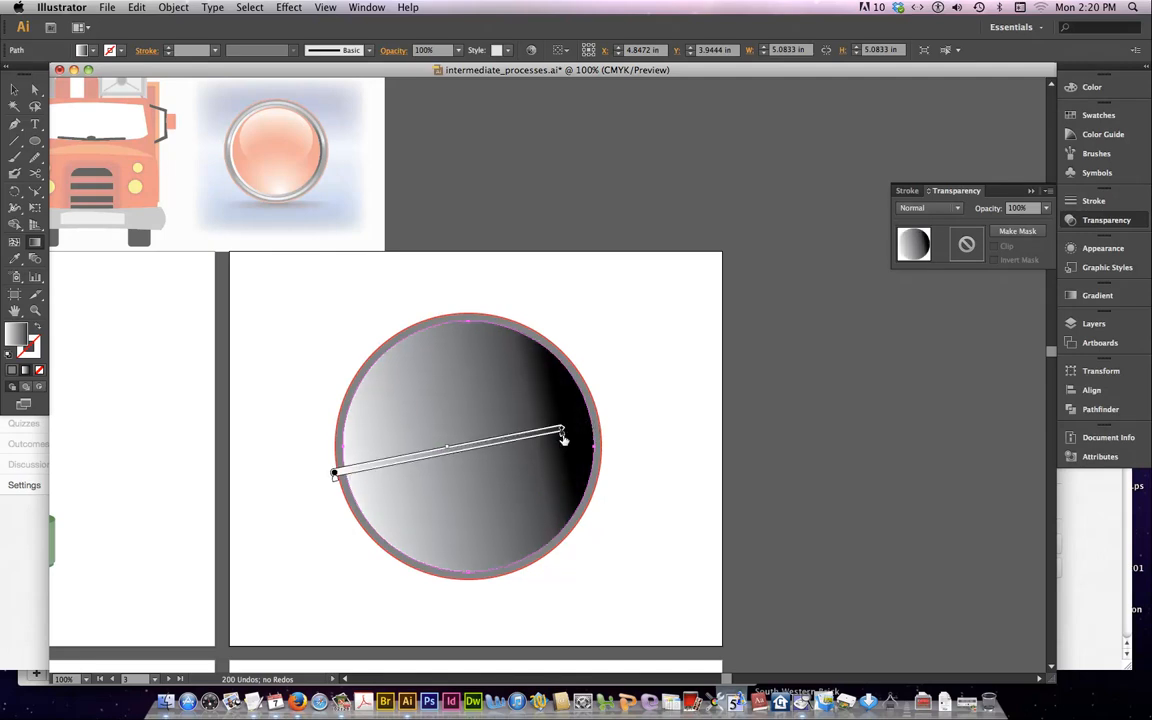
left_click_drag(563, 433, 599, 428)
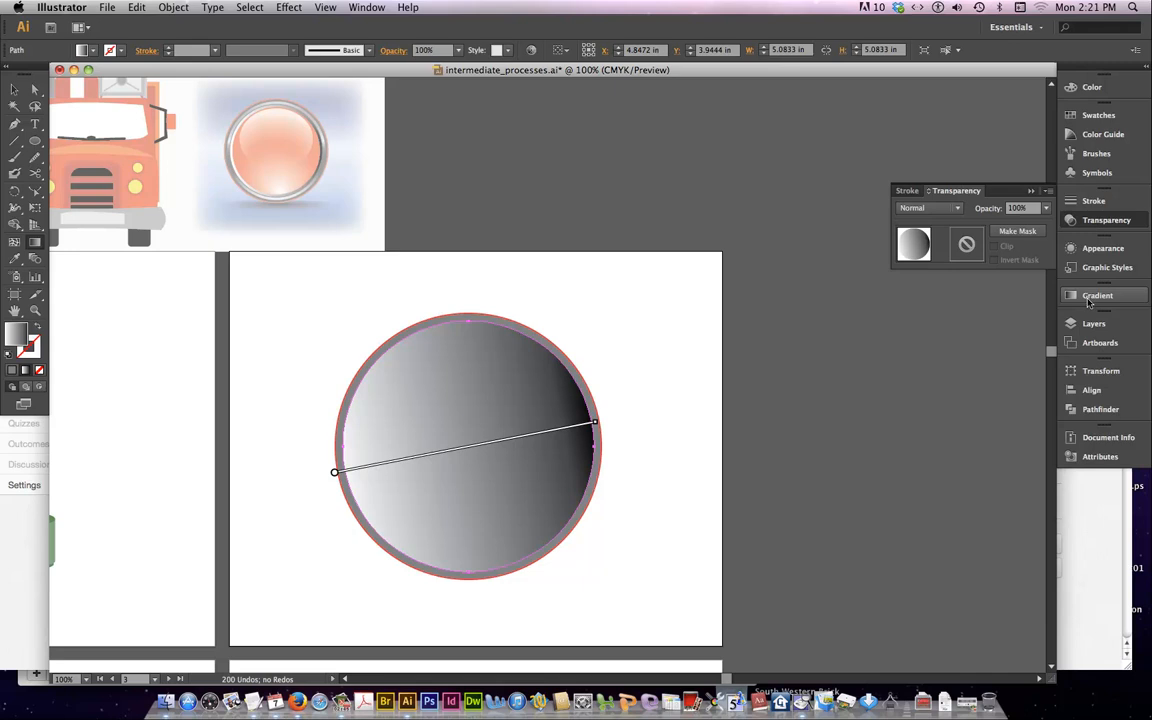
Run the inner circle's linear gradient from top to bottom at -90° and replace its black stop with light gray
left_click(1095, 296)
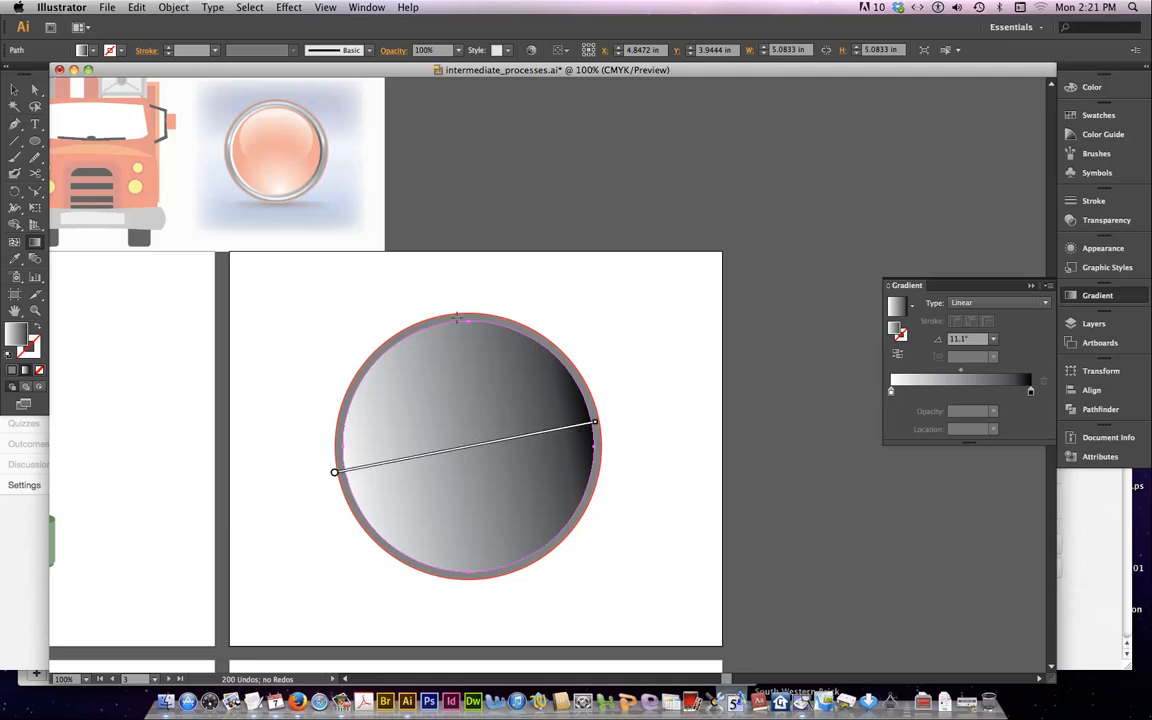
left_click_drag(468, 315, 470, 583)
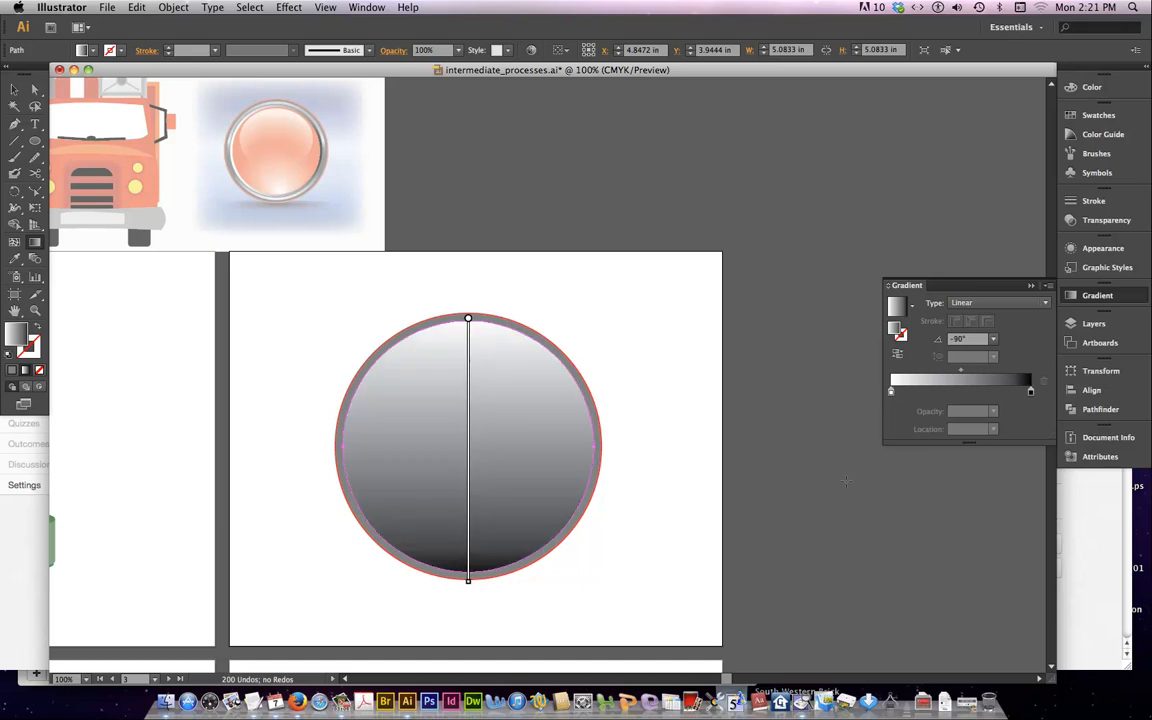
left_click(93, 52)
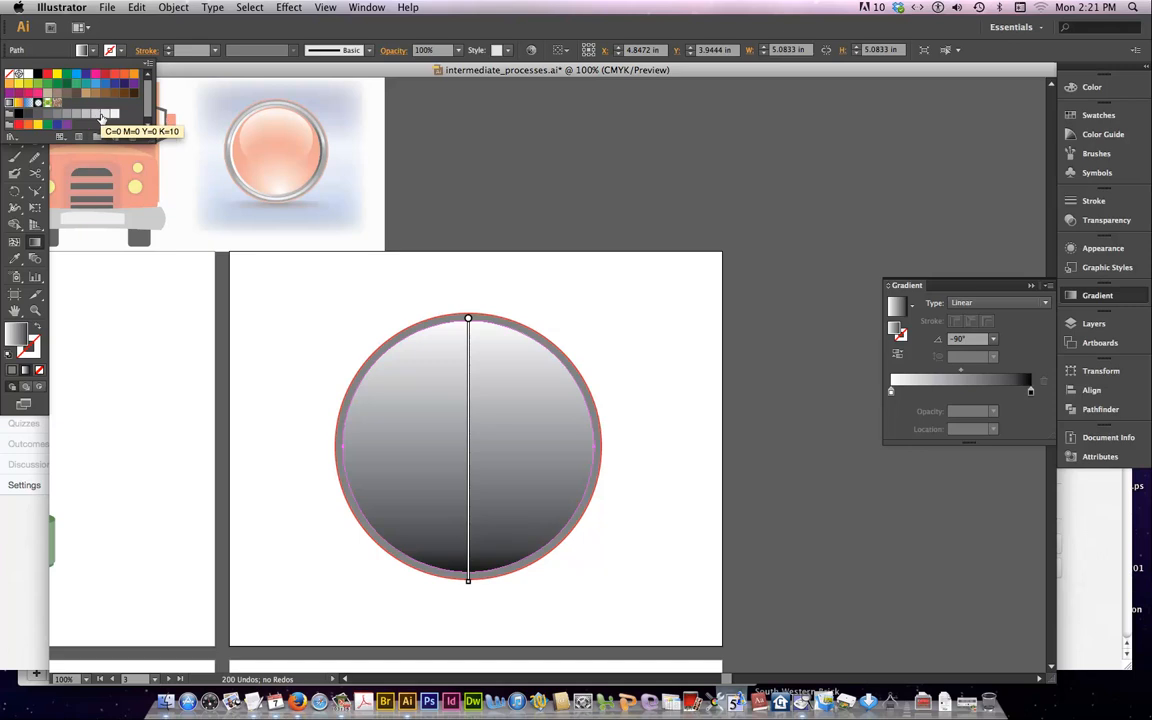
left_click_drag(101, 118, 1031, 391)
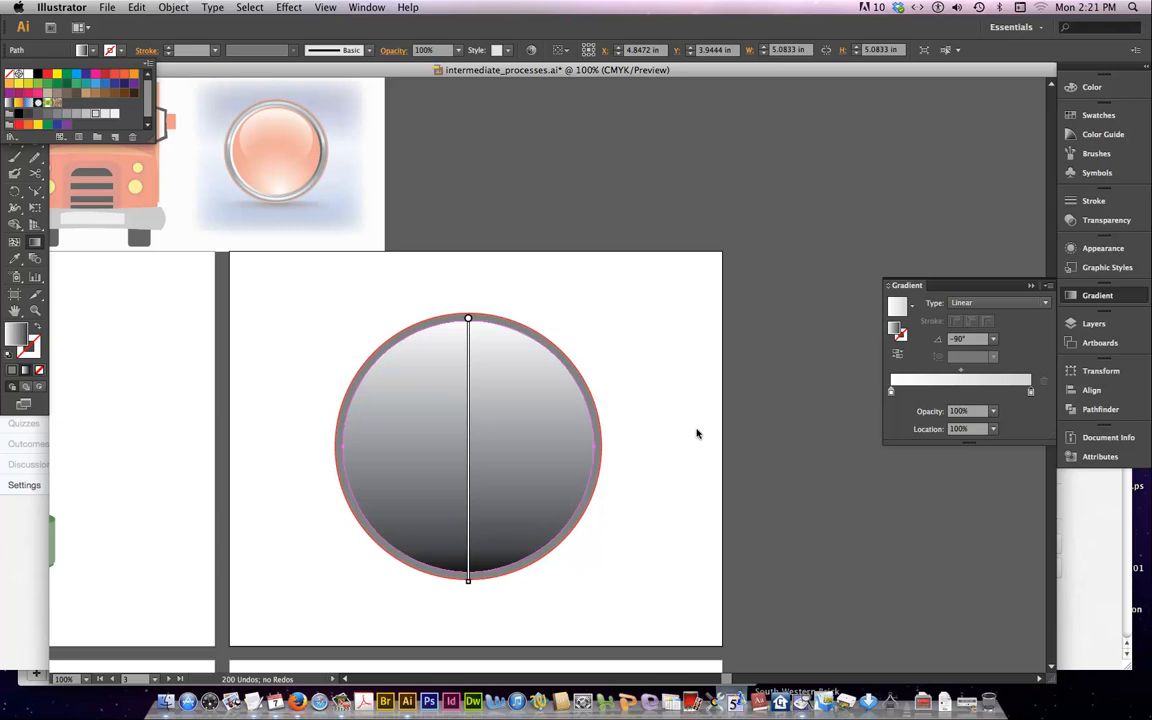
left_click(674, 286)
Add a medium gray stop to the inner circle's gradient at about 78%
scroll(680, 381, "left", 5)
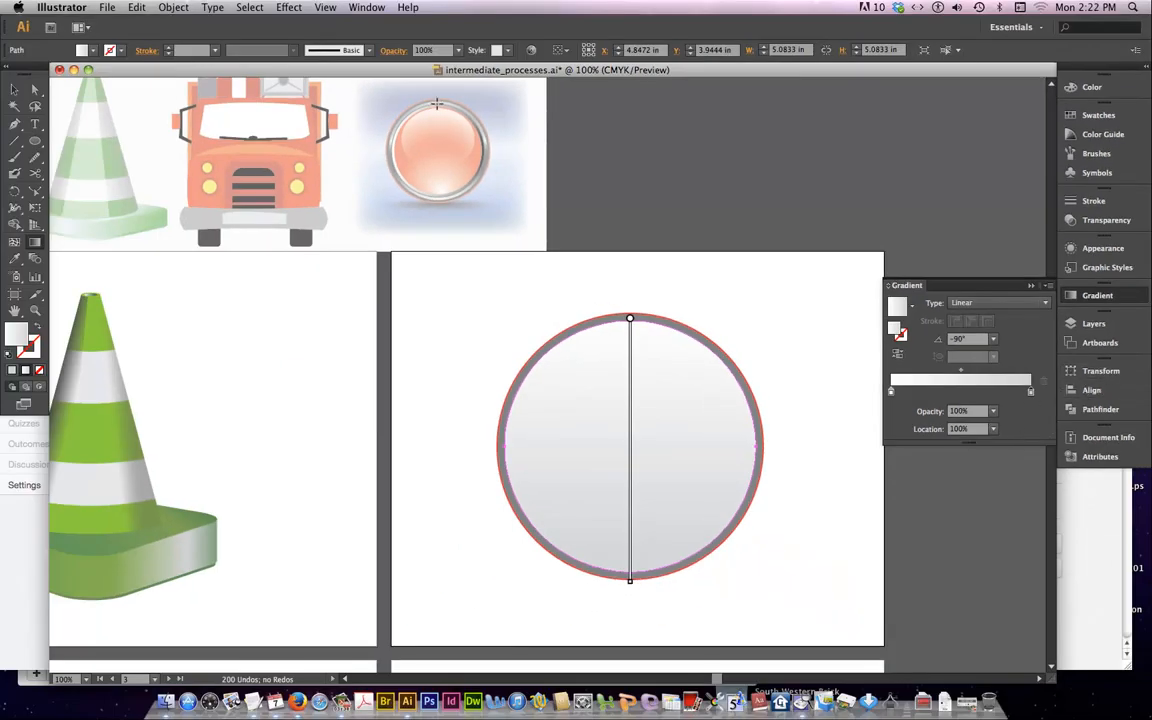
left_click(94, 51)
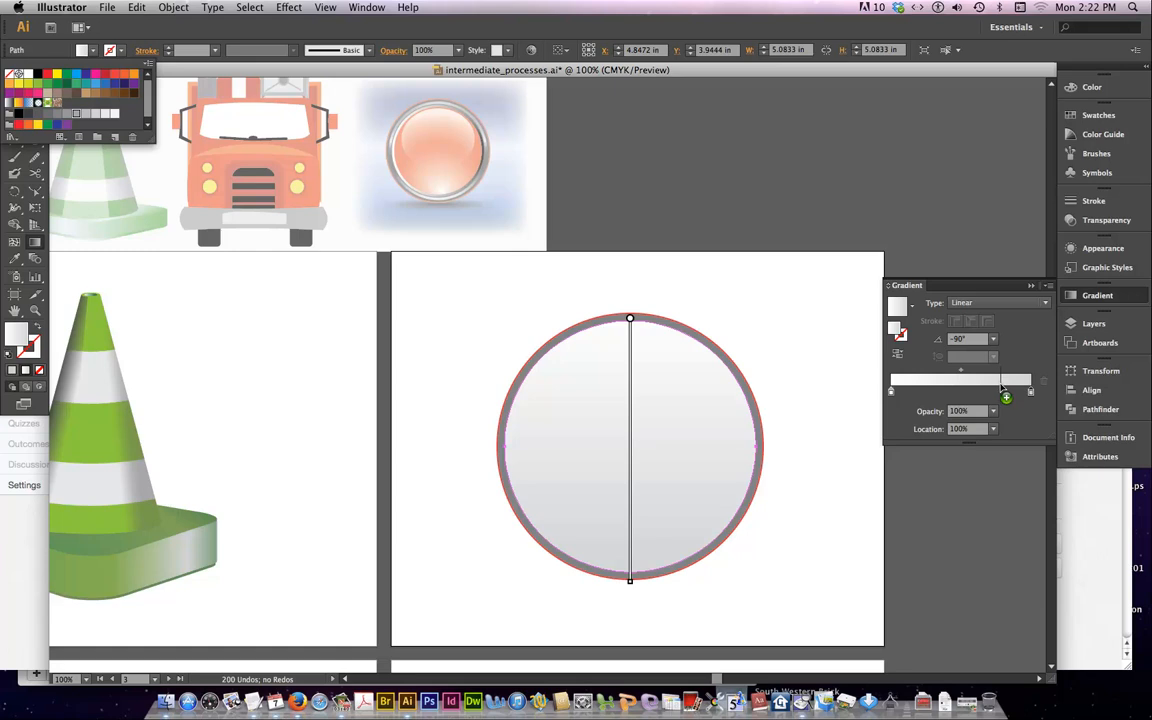
left_click(1002, 389)
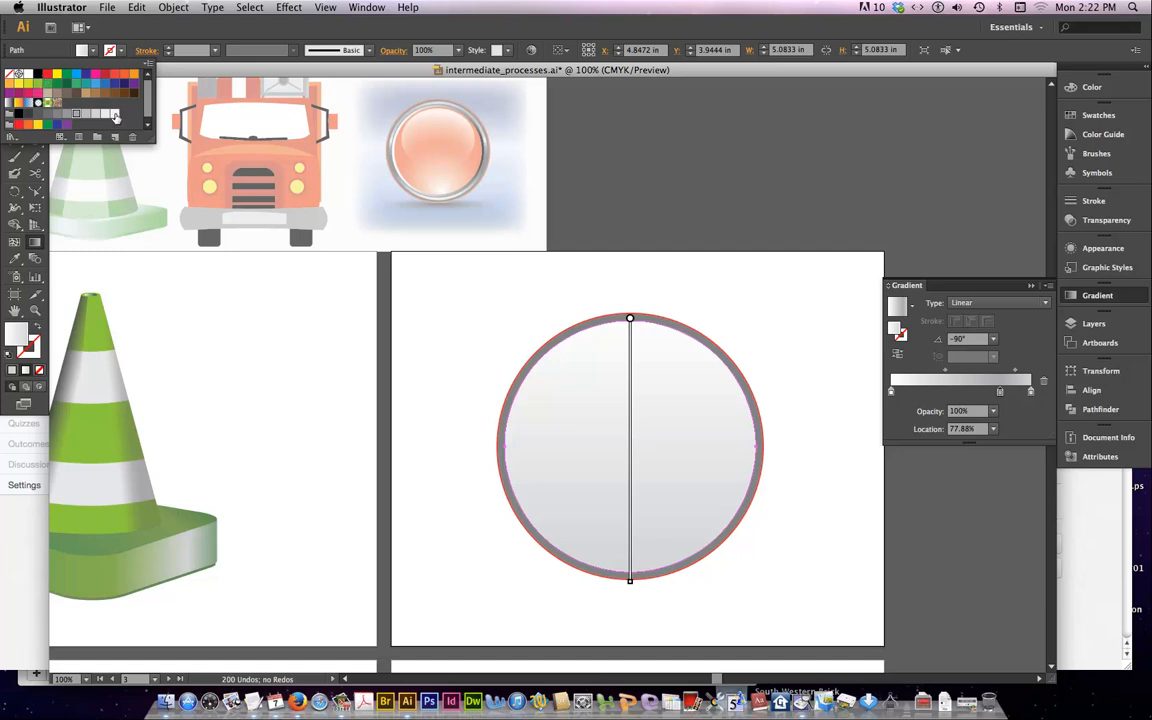
Add a near-white stop at about 48% to the inner circle's gradient
left_click_drag(116, 116, 957, 390)
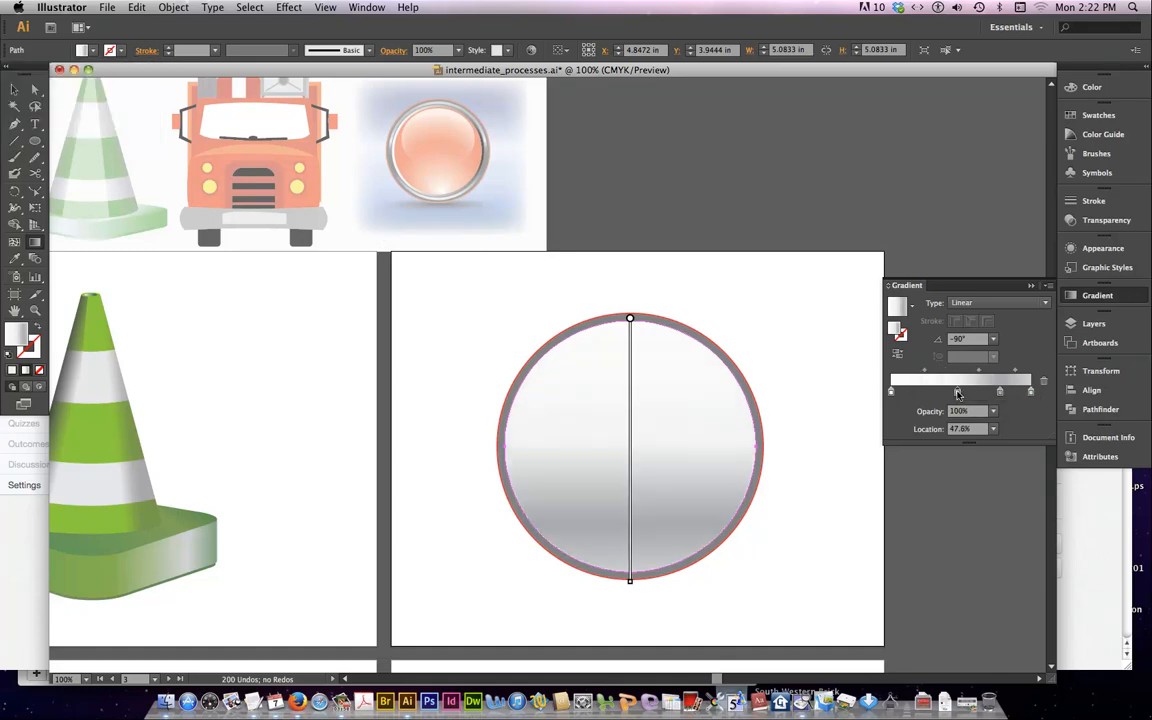
left_click(1000, 390)
left_click(957, 392)
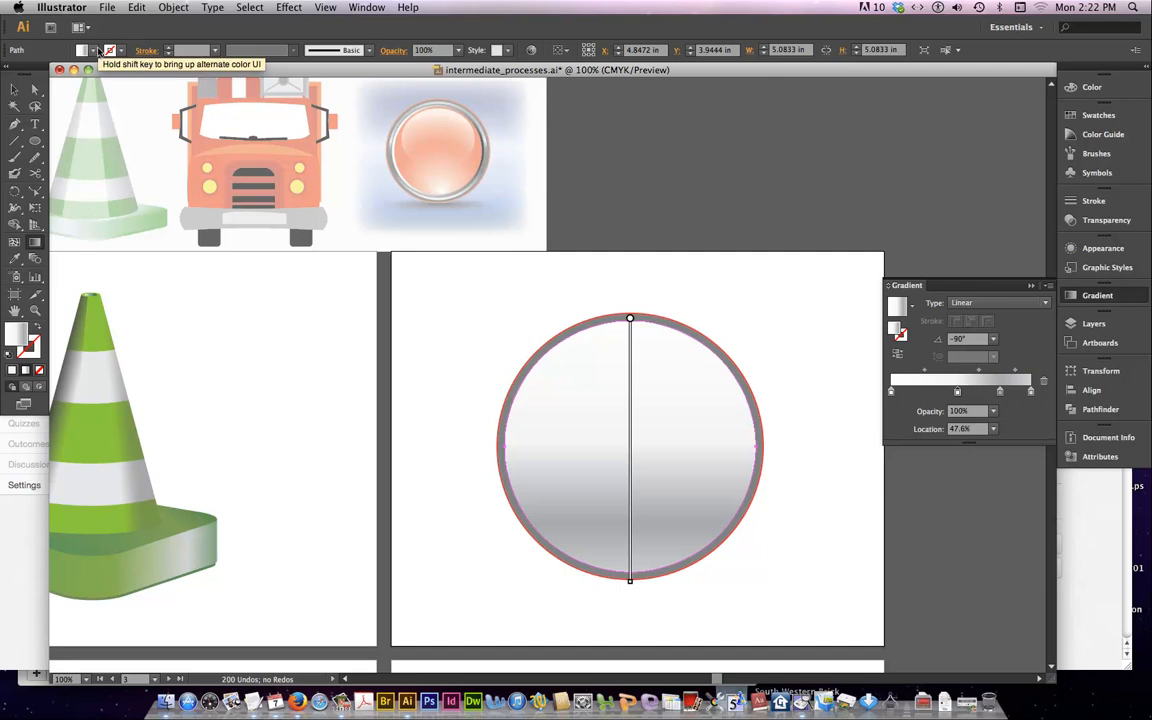
Add a darker gray stop at about 31% and change the gradient's first stop to light gray
left_click(93, 50)
left_click_drag(60, 127, 935, 392)
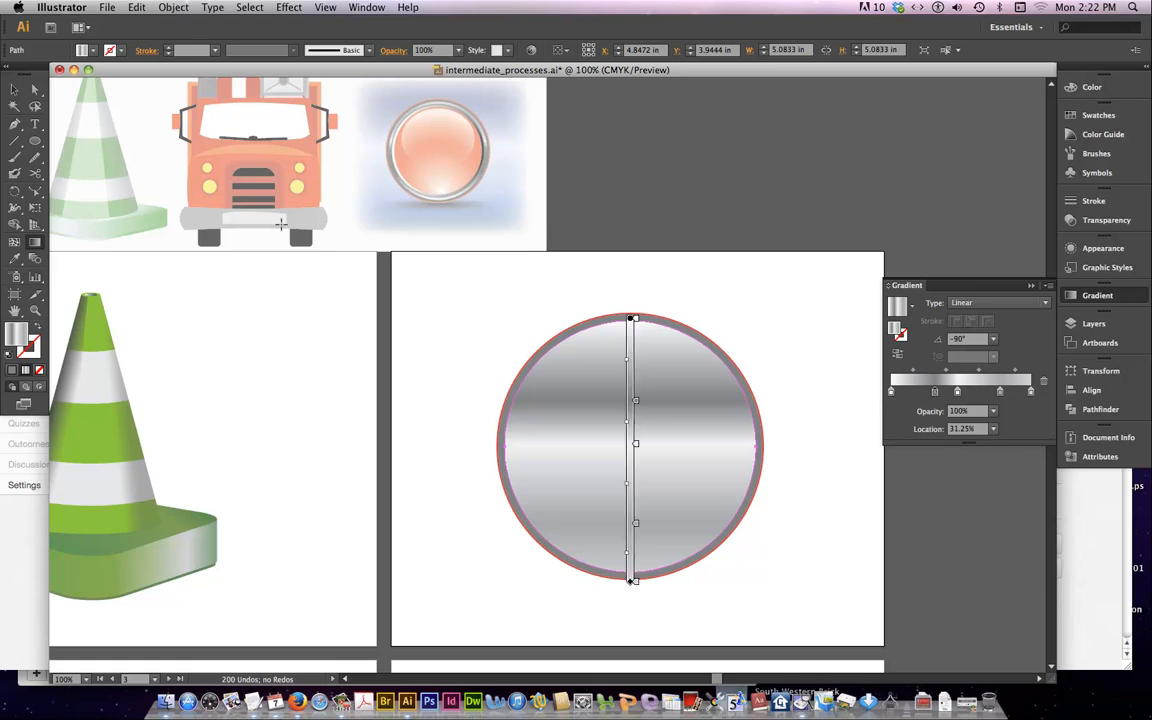
left_click(95, 51)
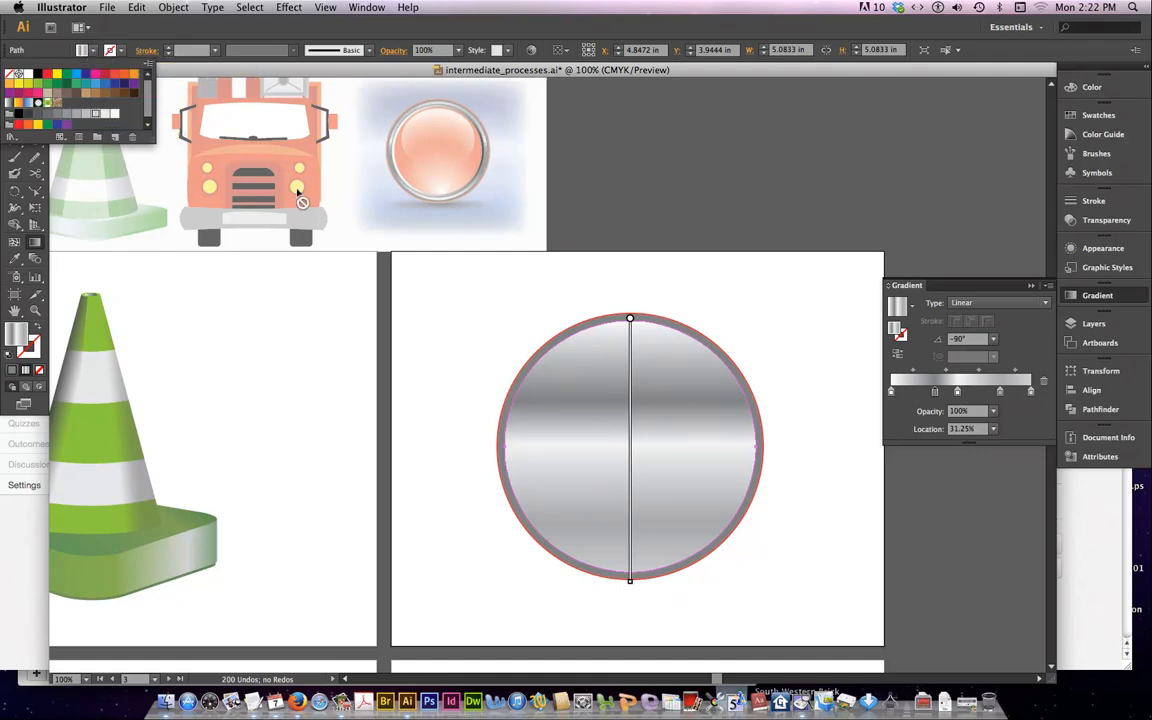
left_click(891, 392)
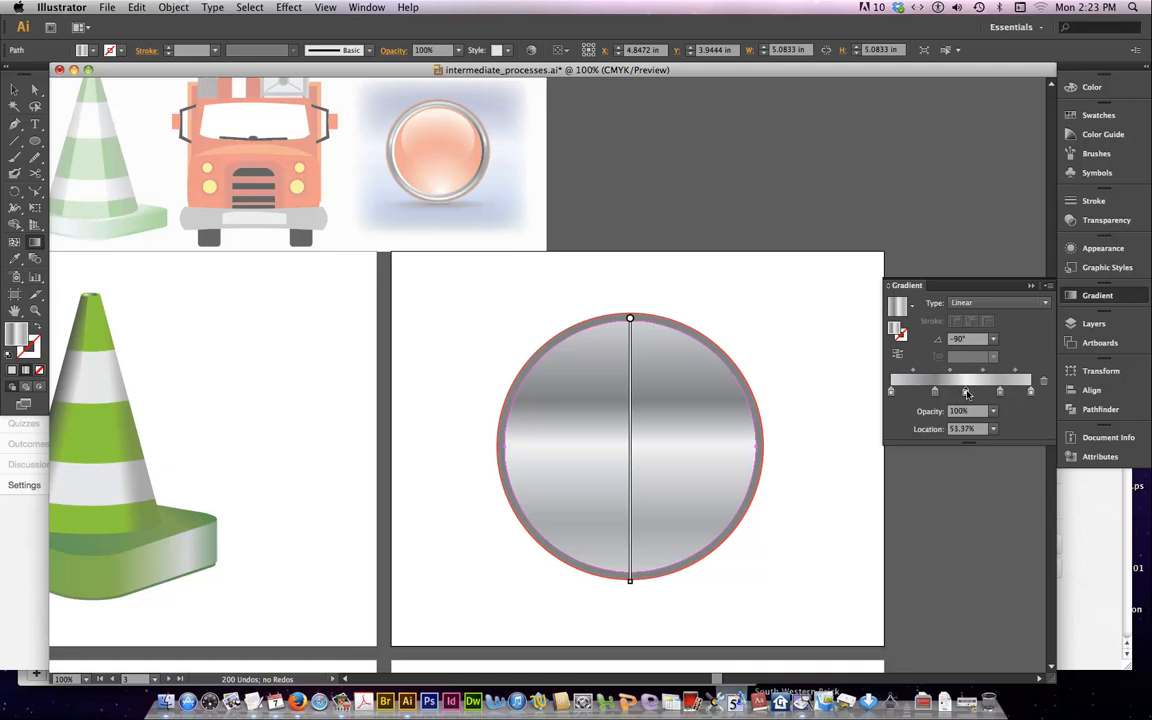
Reposition the gradient's middle stops toward the circle's top, with the dark one at 18.75%, and set the midpoint after the near-white stop to 20%
left_click_drag(959, 392, 913, 392)
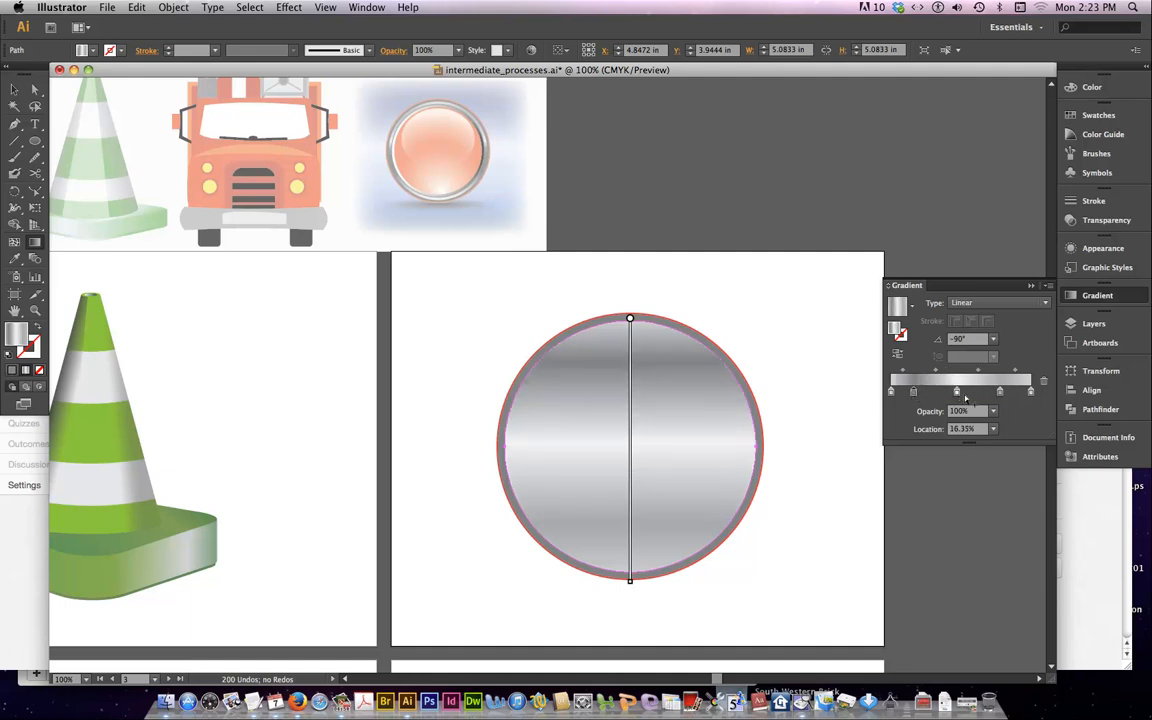
left_click_drag(957, 392, 917, 392)
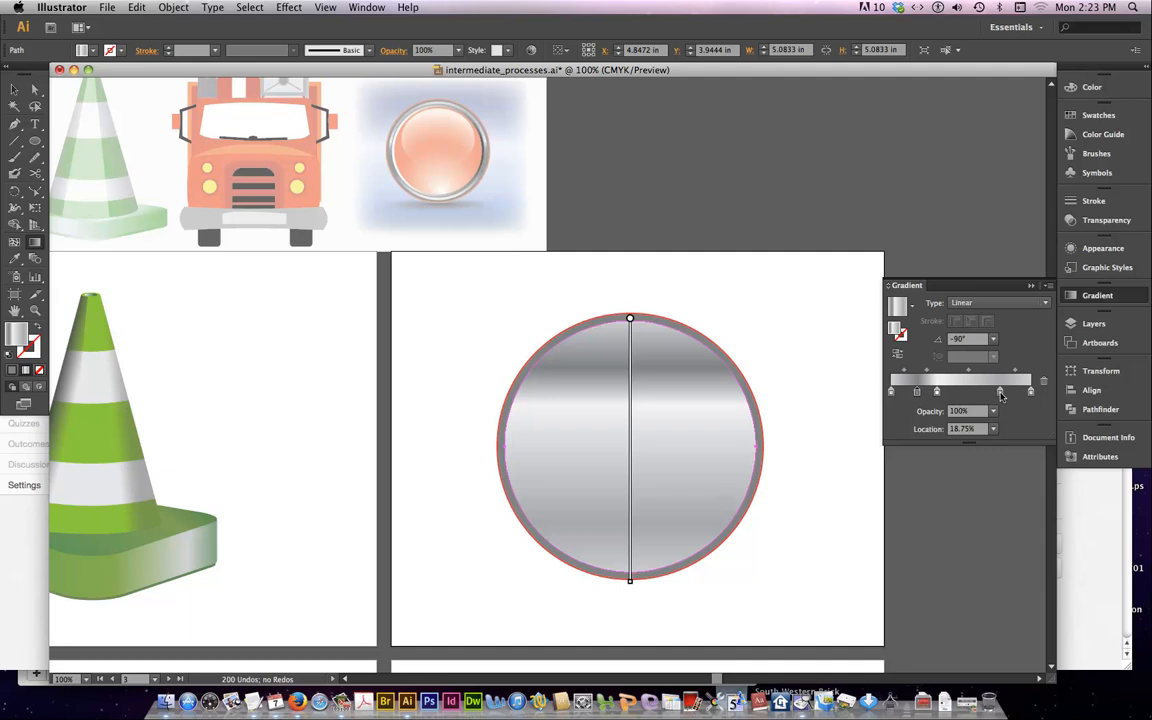
left_click_drag(1000, 392, 947, 373)
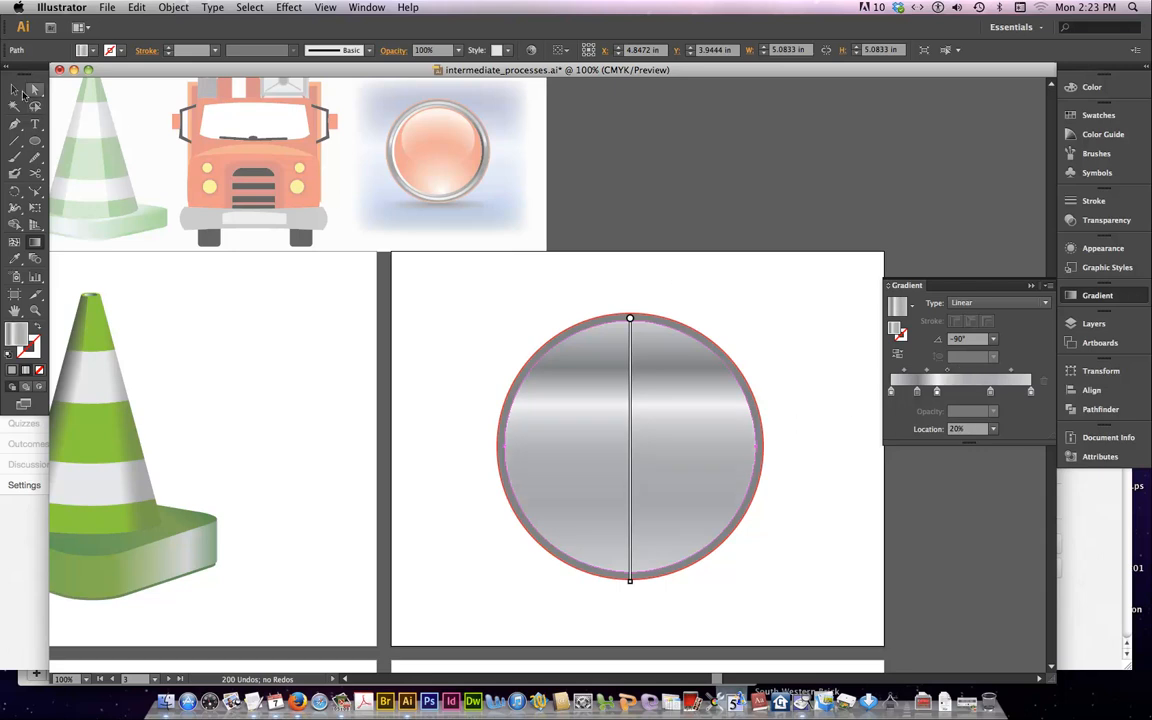
left_click(17, 90)
left_click(443, 309)
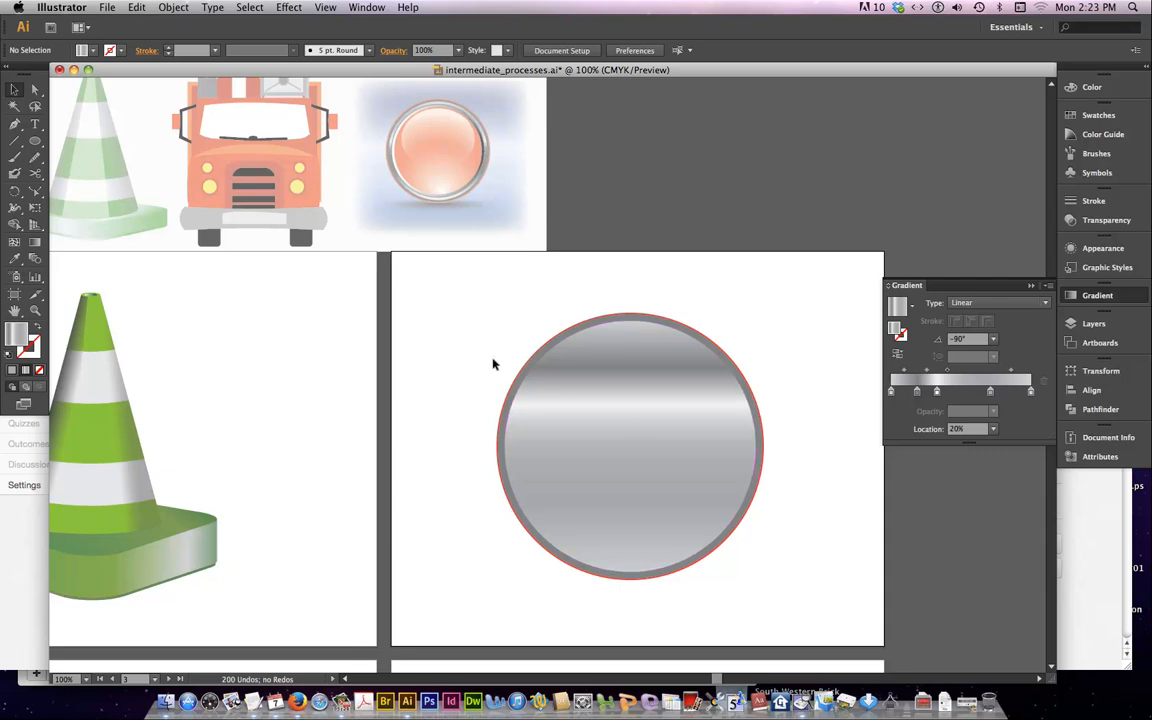
Draw a concentric circle about 4.83 in wide inside the gradient circle and give it a 1 pt medium gray stroke
key("l")
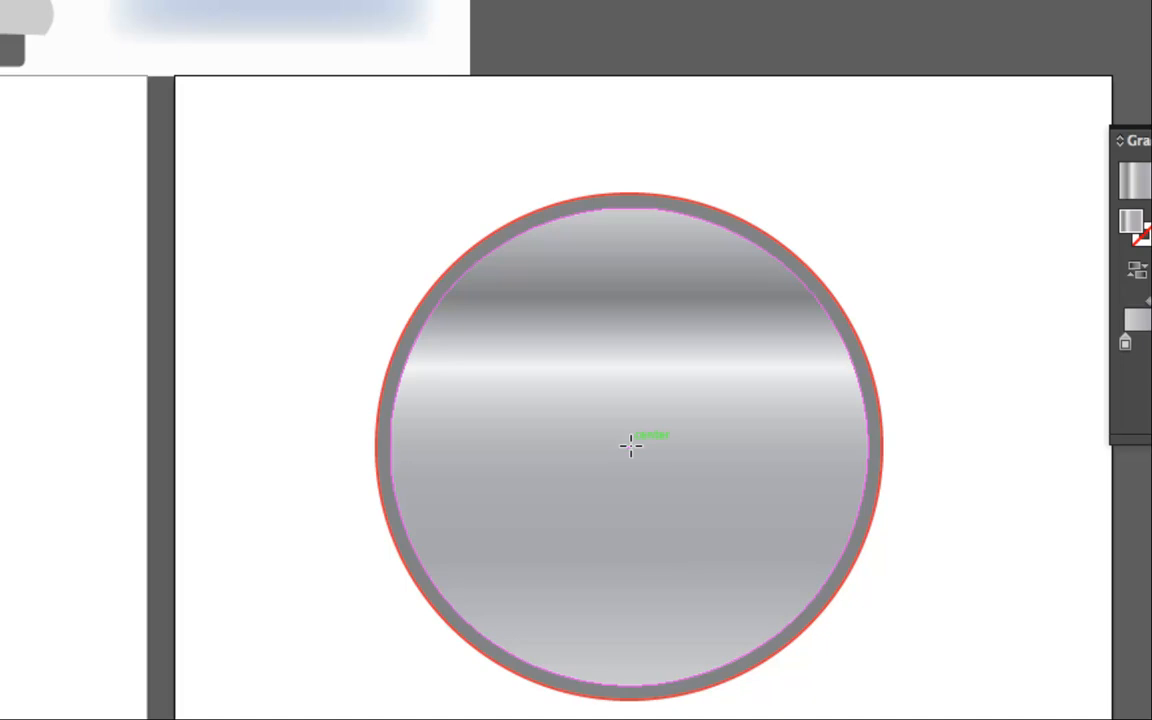
left_click_drag(629, 445, 826, 673)
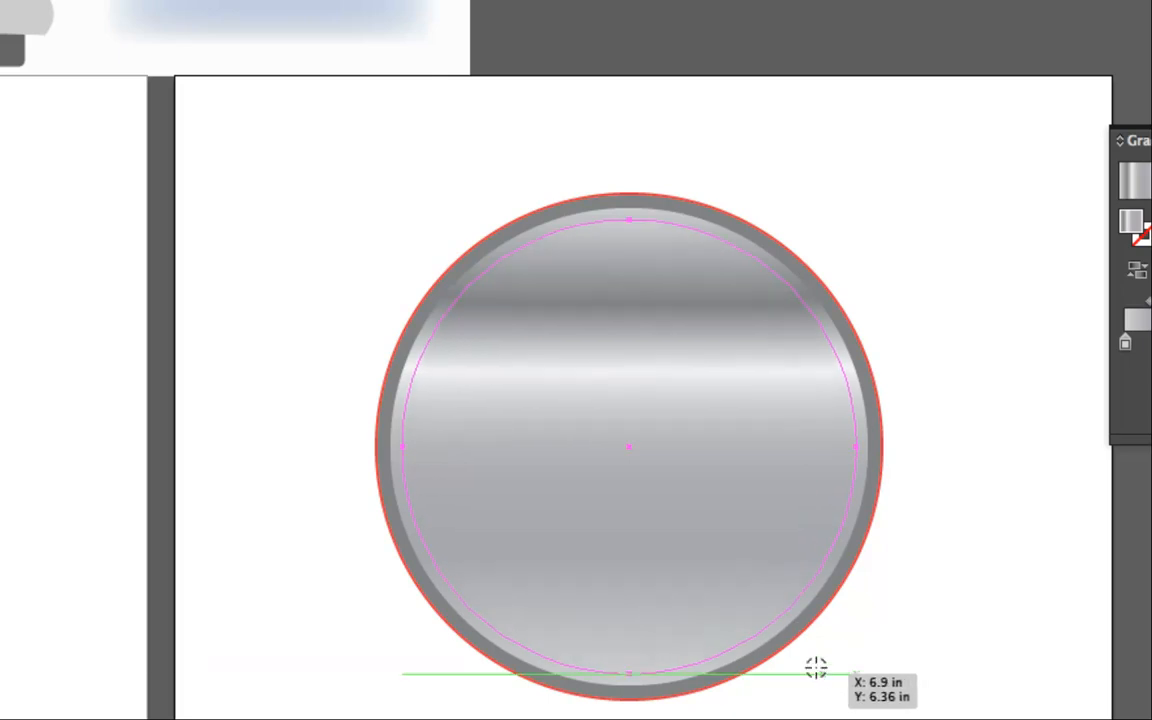
key("v")
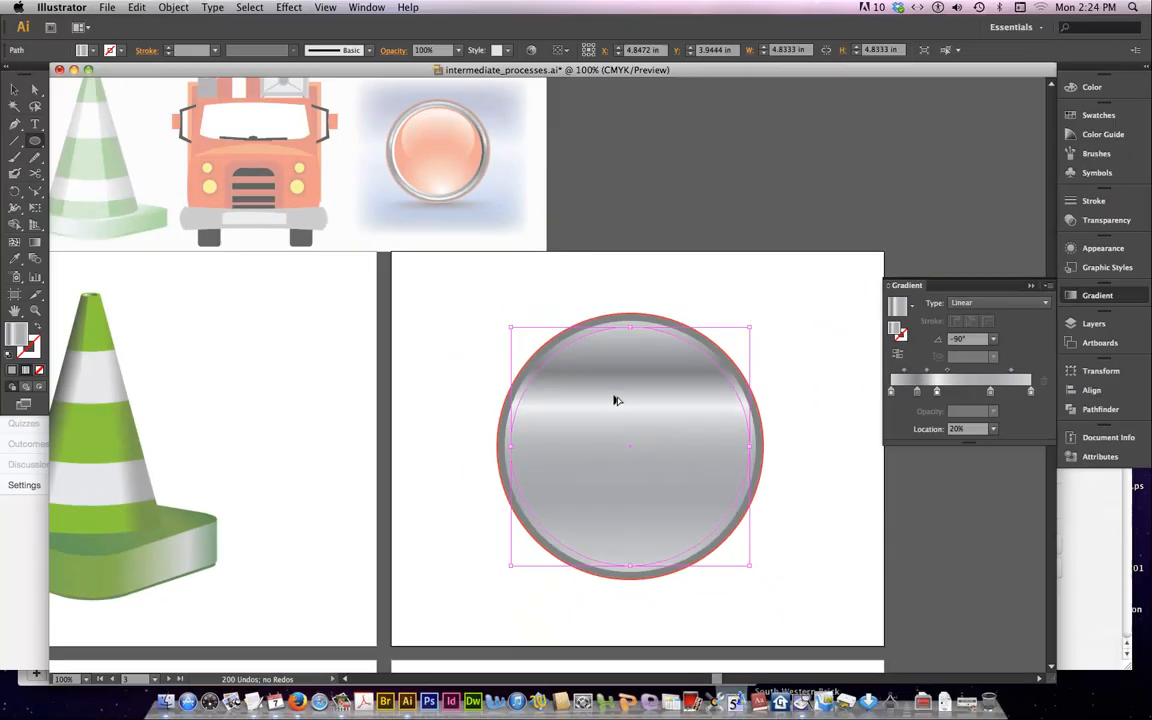
key("l")
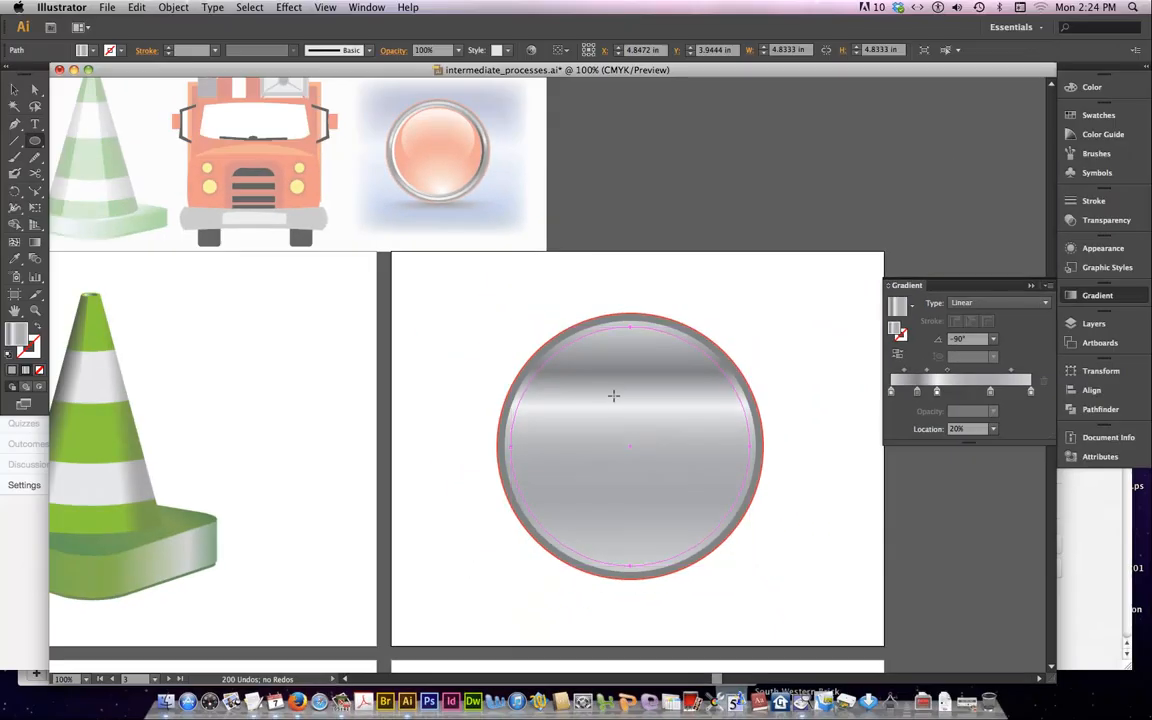
left_click(122, 52)
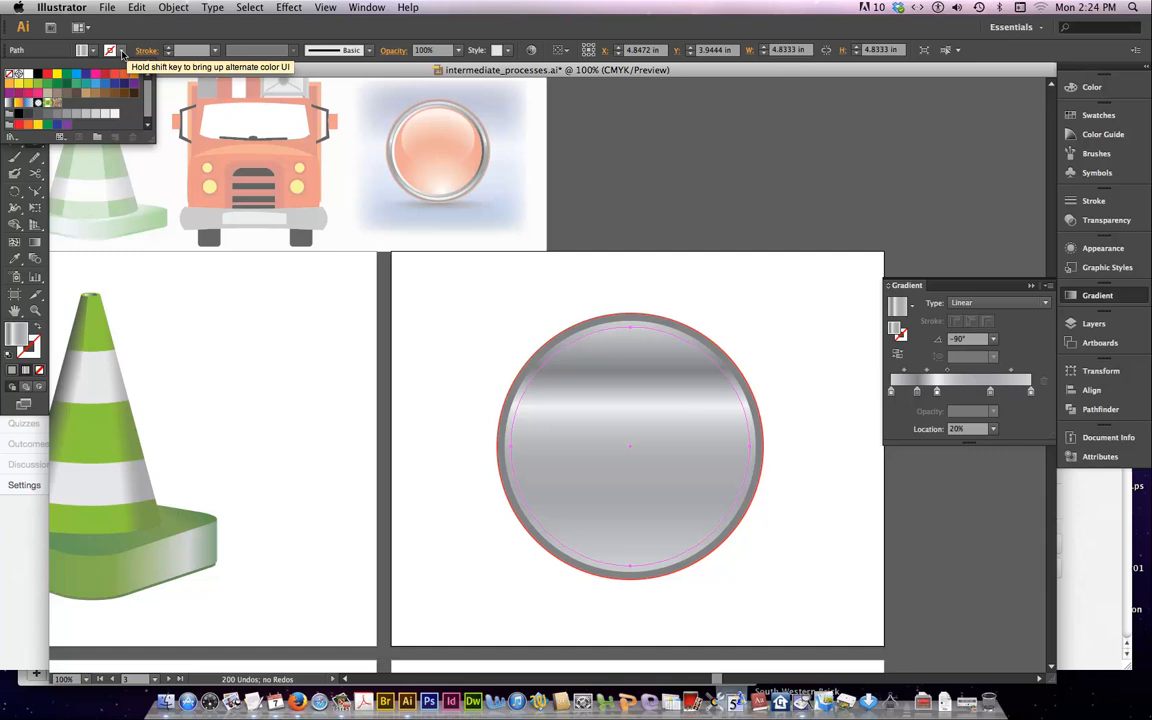
left_click(57, 118)
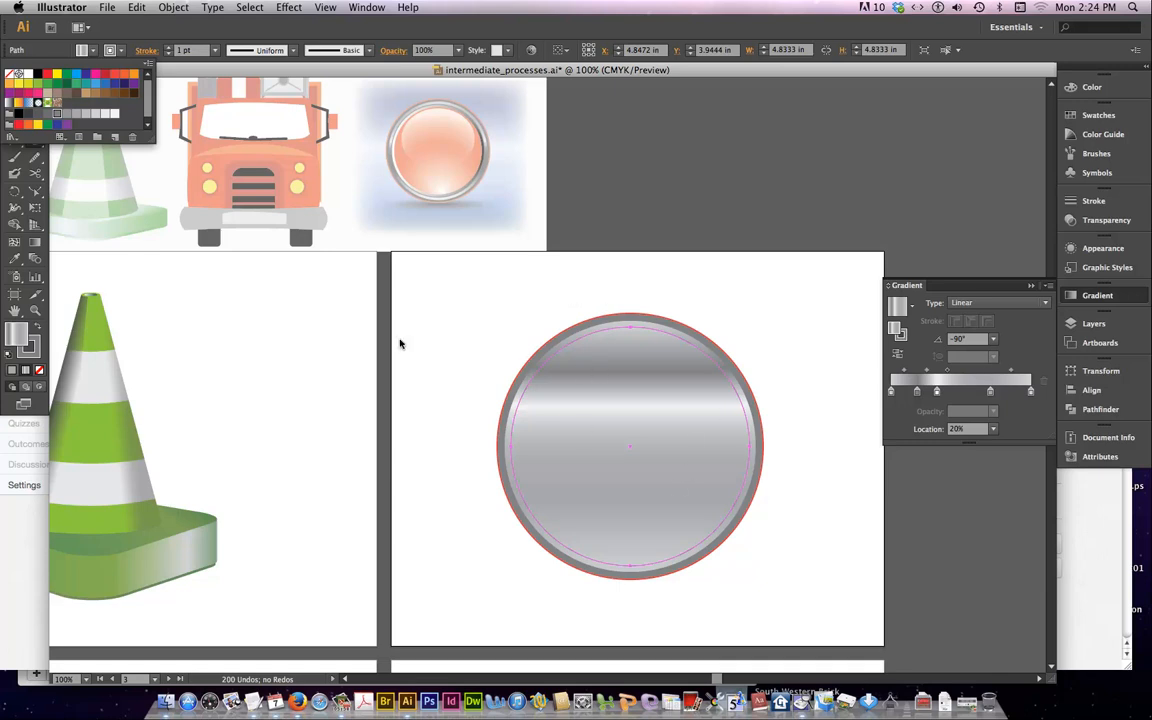
Make the new circle's first gradient stop black and spread the other stops, moving the last gray one to about 91%
left_click(892, 393)
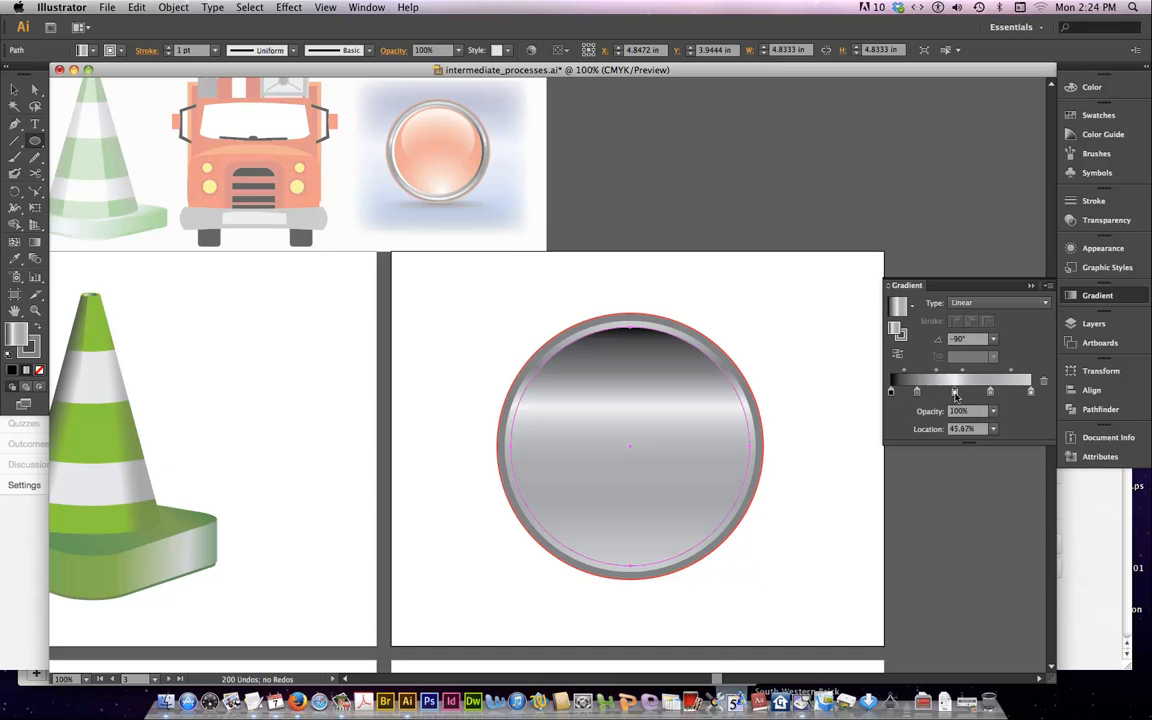
left_click_drag(937, 392, 1019, 392)
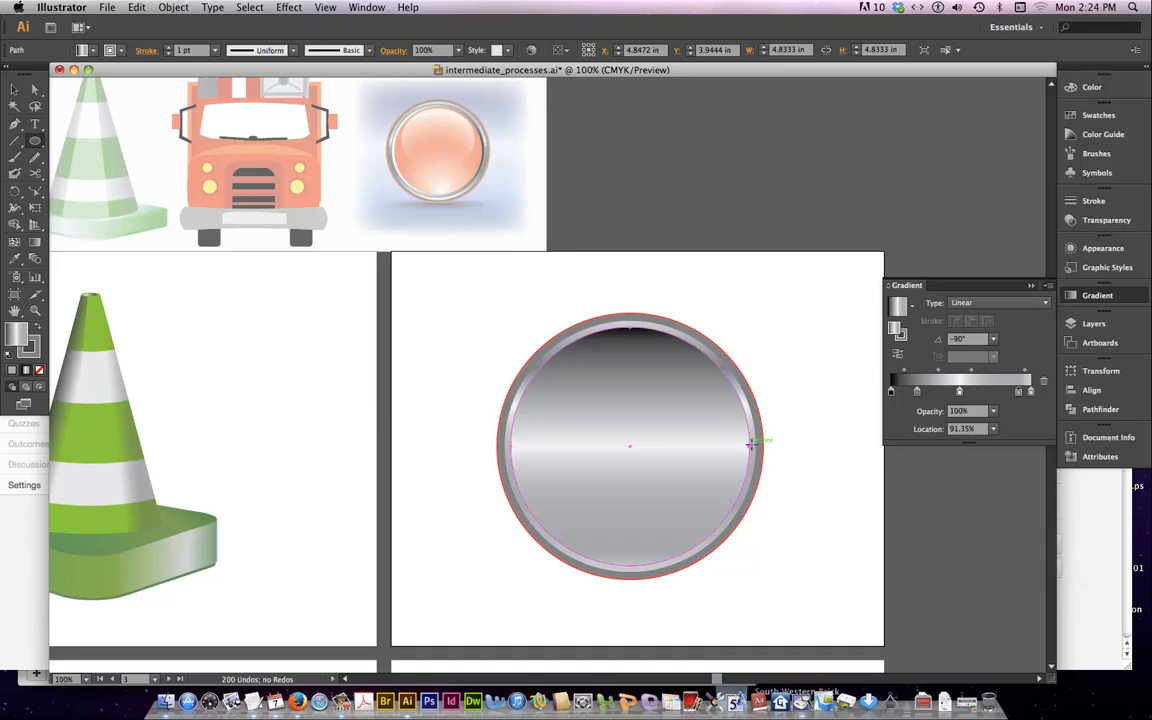
Run this circle's gradient horizontally from the right edge to the left at about -178.7° and shift the midpoint beyond the near-white stop
left_click(35, 241)
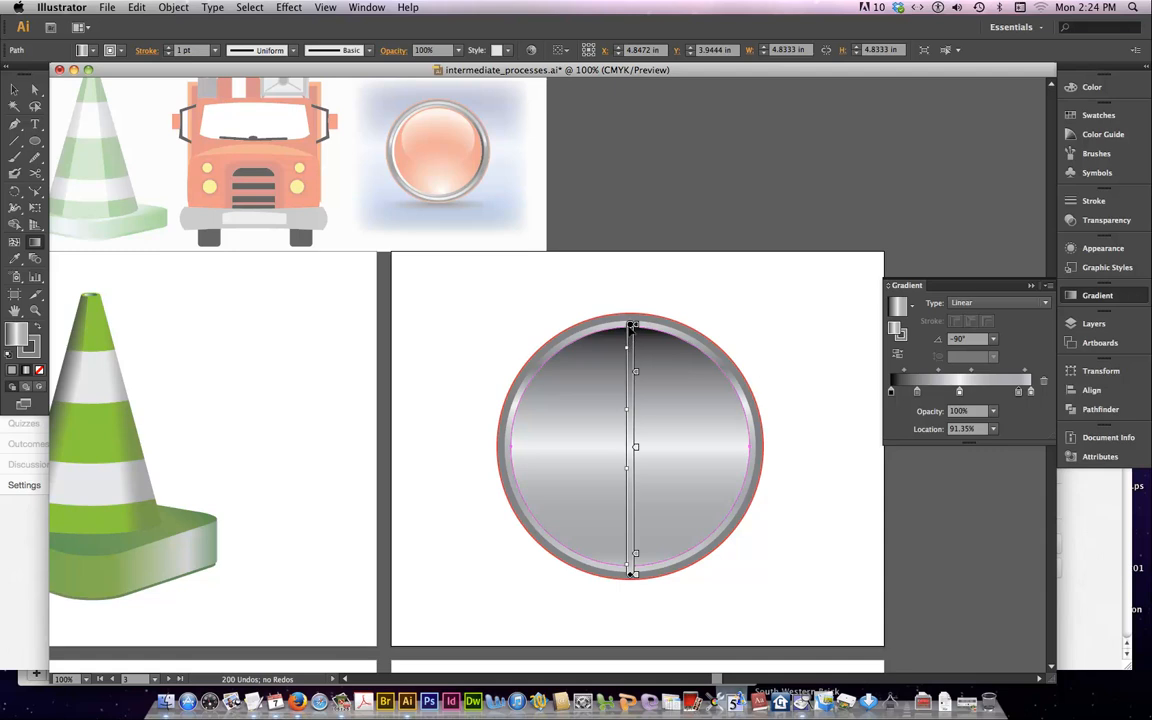
left_click_drag(755, 443, 510, 452)
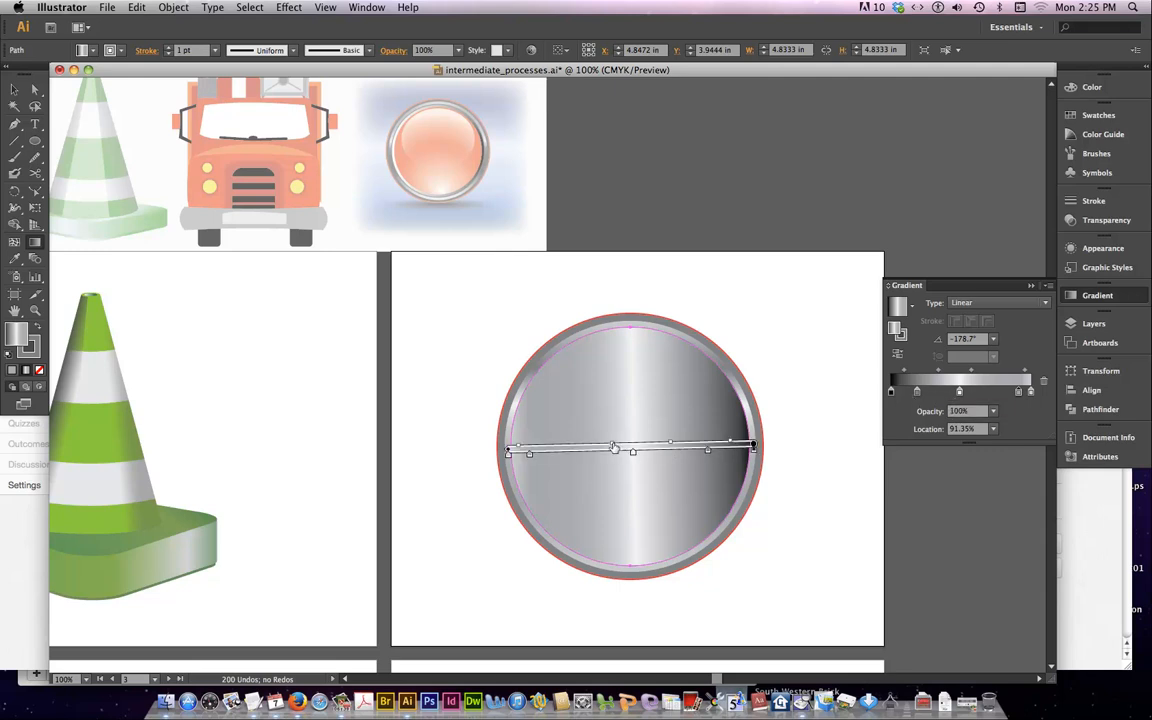
left_click_drag(614, 448, 582, 450)
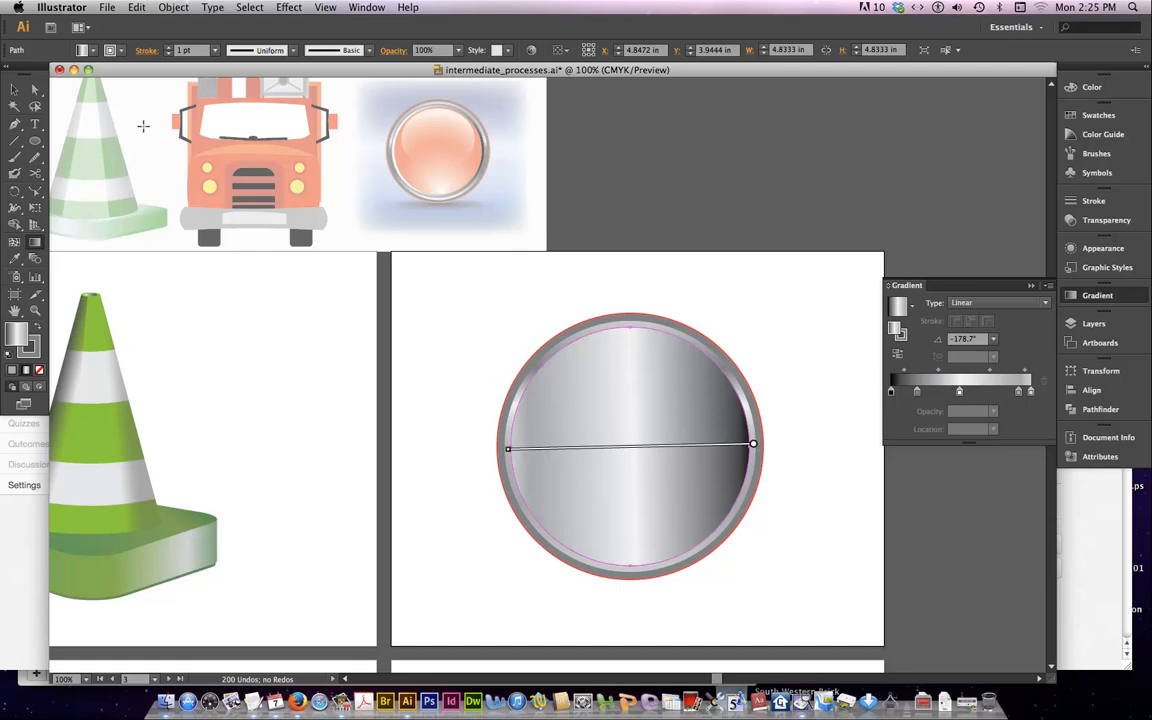
left_click(14, 89)
left_click(432, 355)
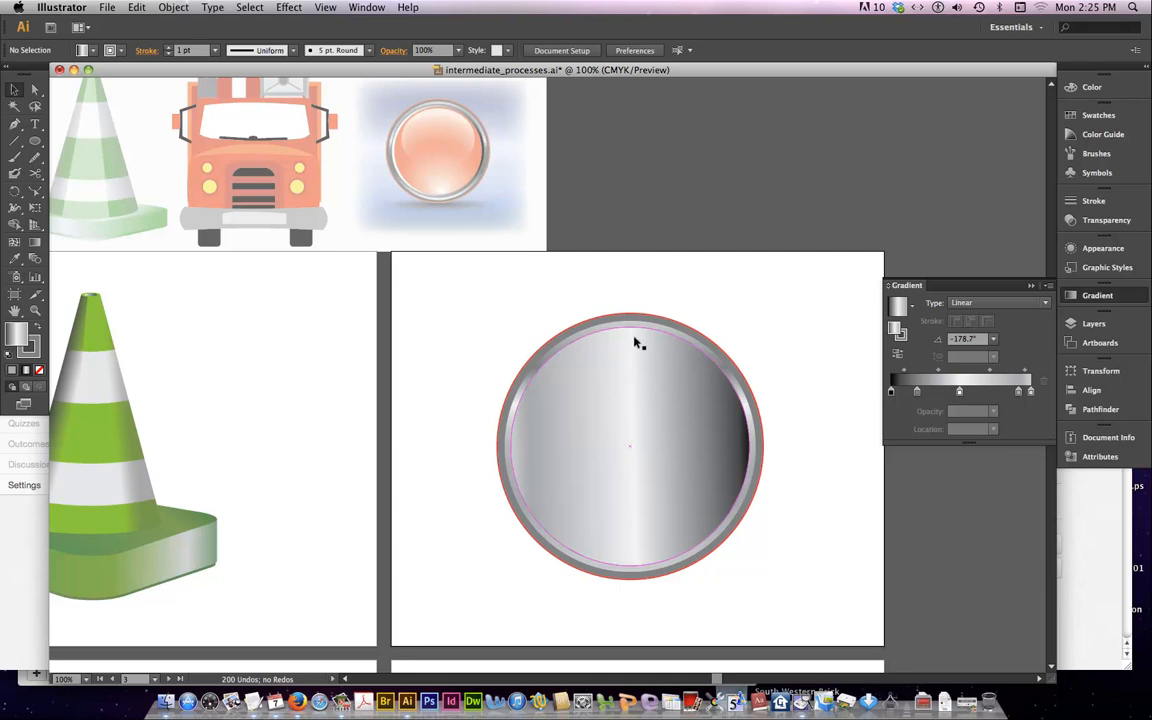
Draw another concentric circle about 4.43 in wide inside the horizontally shaded one
key("super+equal")
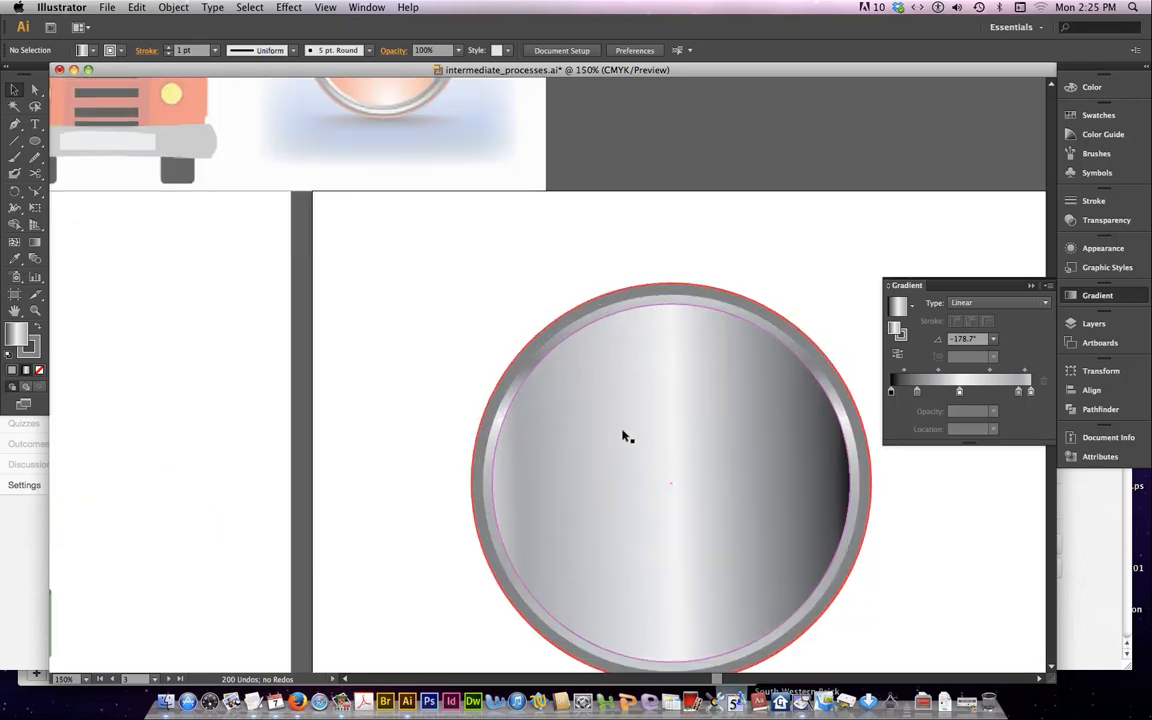
scroll(627, 436, "down", 2)
scroll(627, 435, "up", 5)
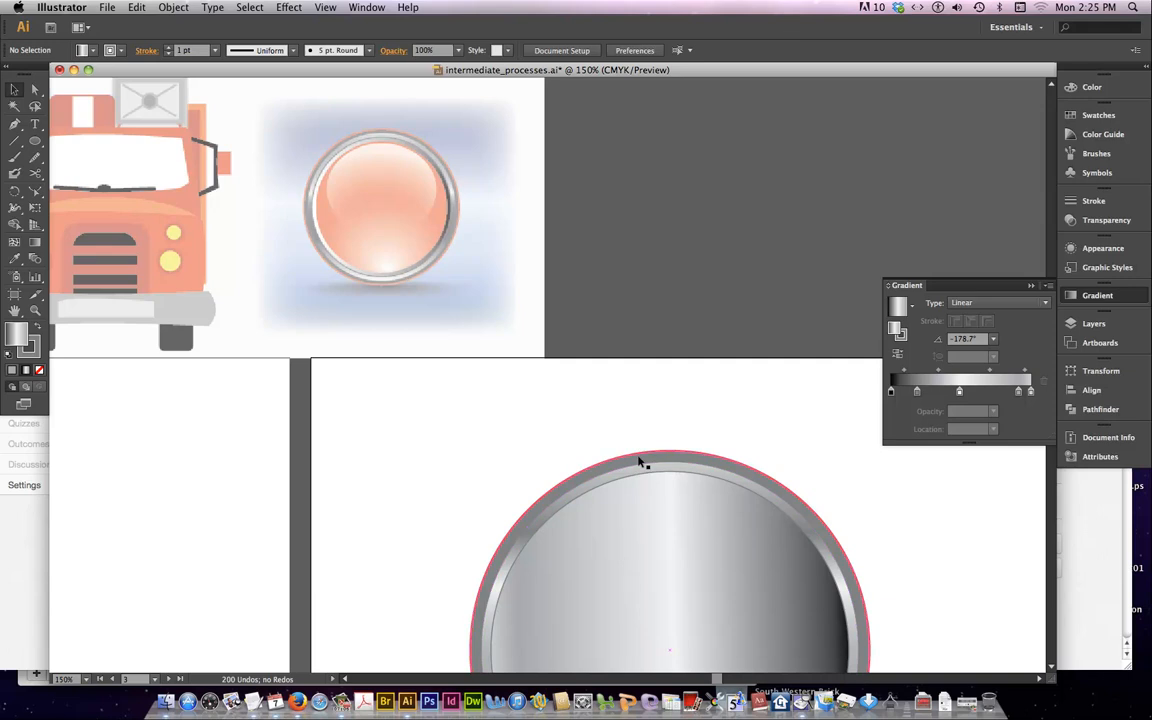
scroll(645, 480, "down", 10)
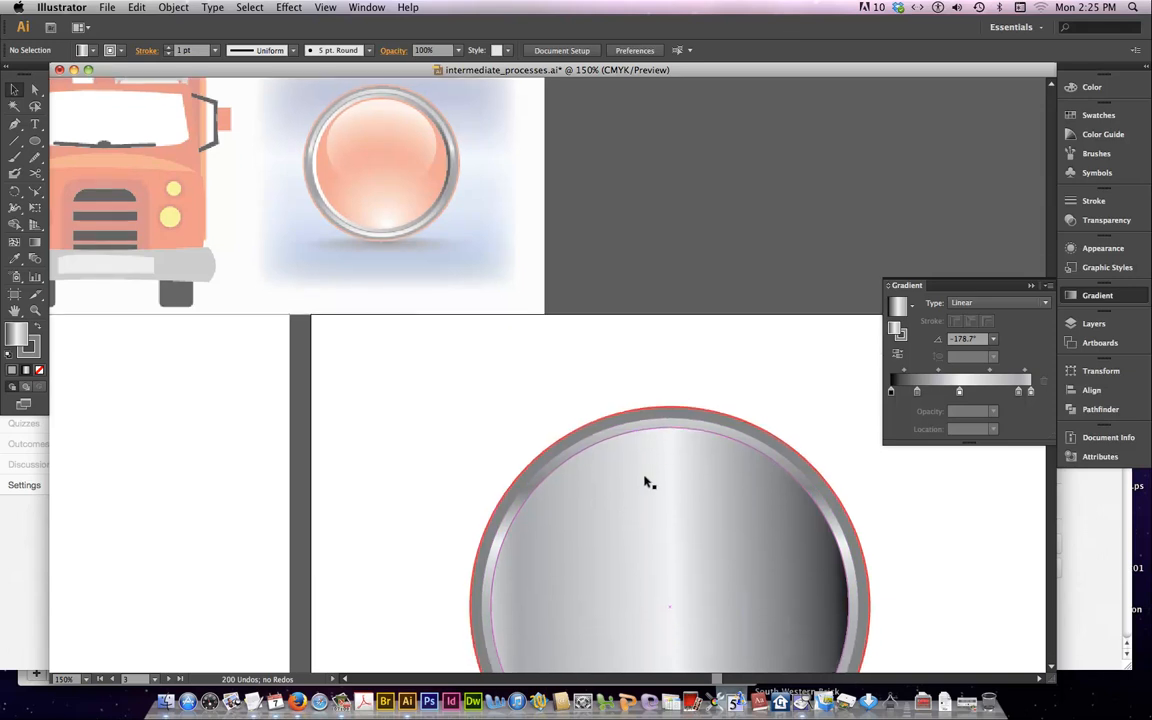
left_click(35, 141)
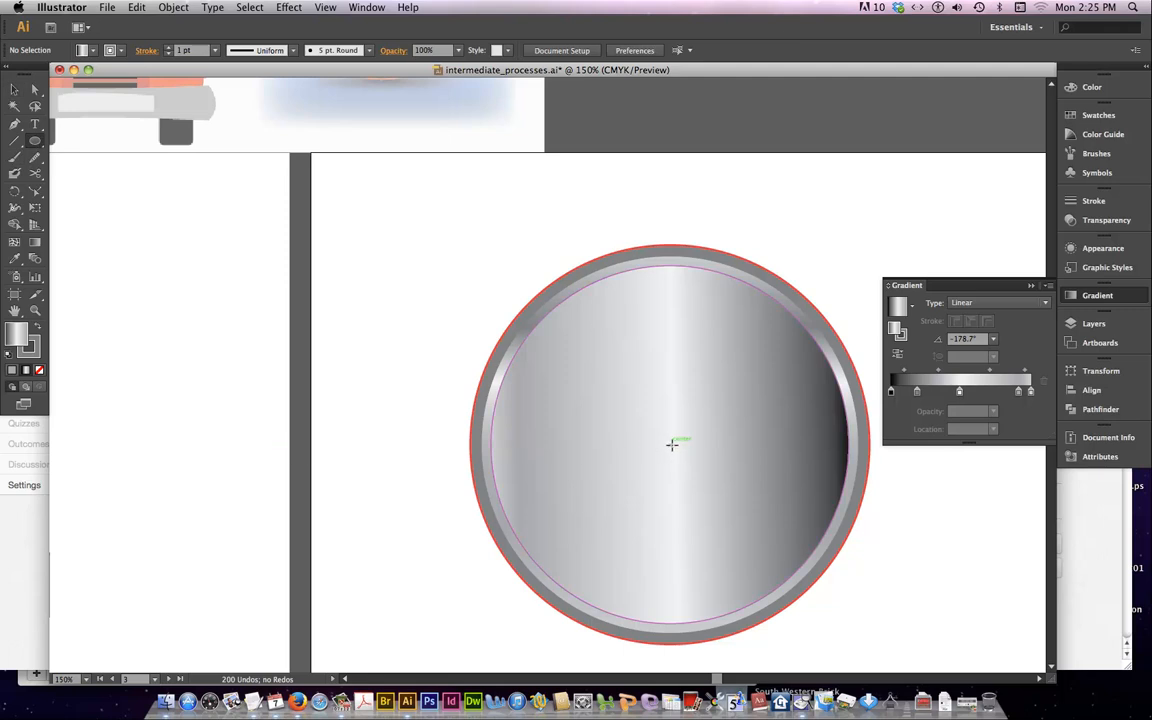
left_click_drag(669, 444, 832, 609)
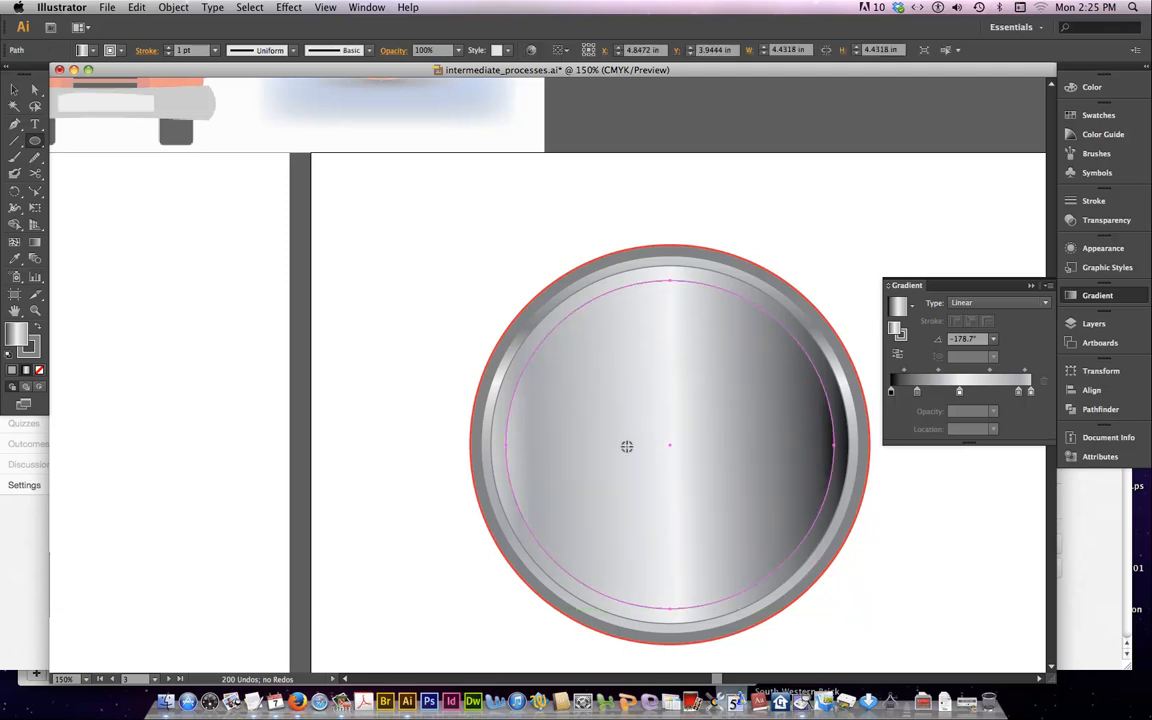
Enlarge the innermost circle from its center to about 4.54 in wide
scroll(302, 208, "up", 4)
scroll(302, 208, "down", 5)
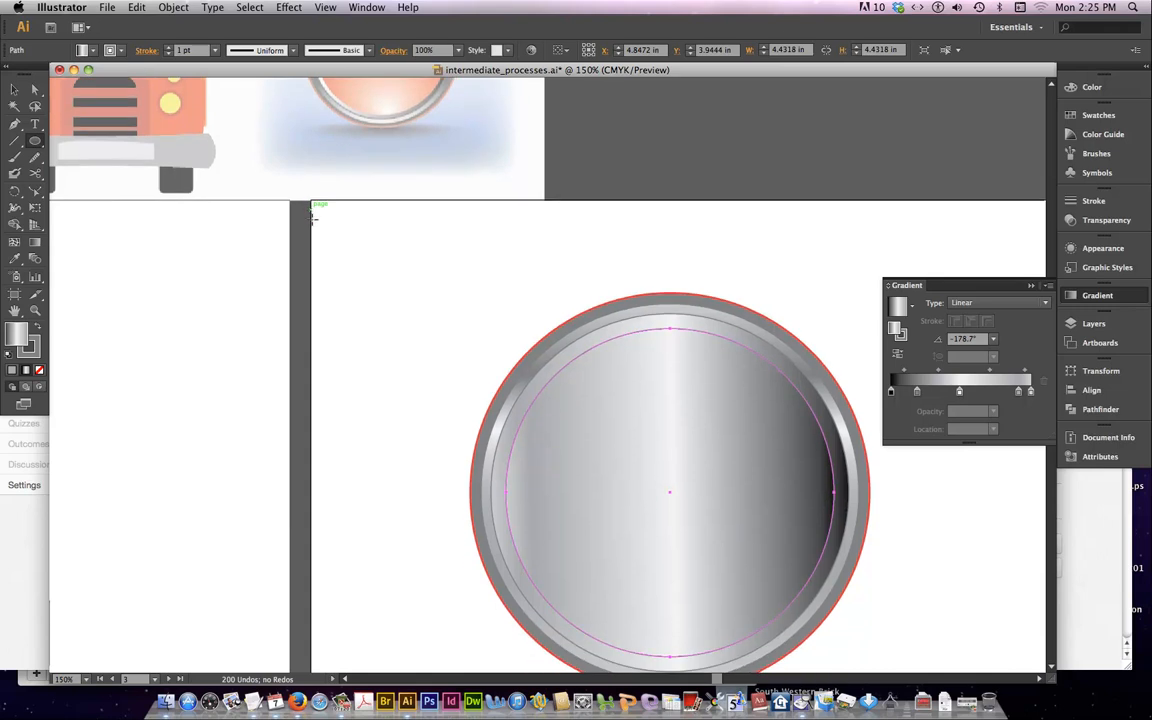
left_click(14, 88)
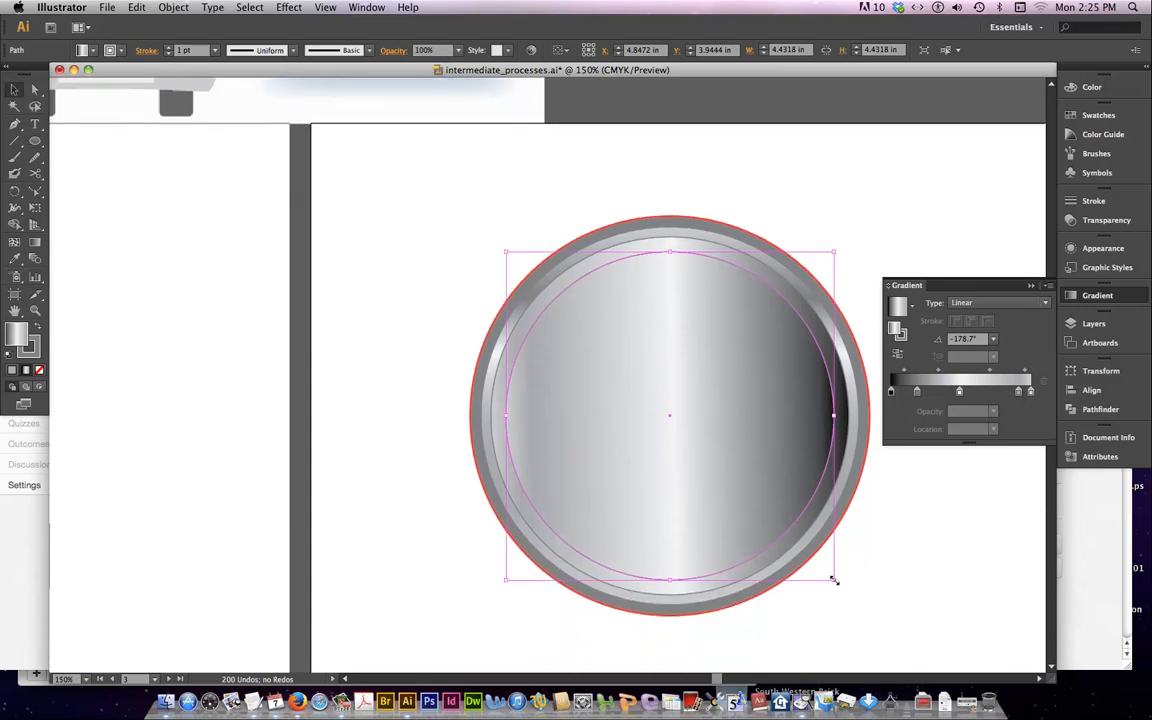
left_click_drag(833, 580, 841, 586)
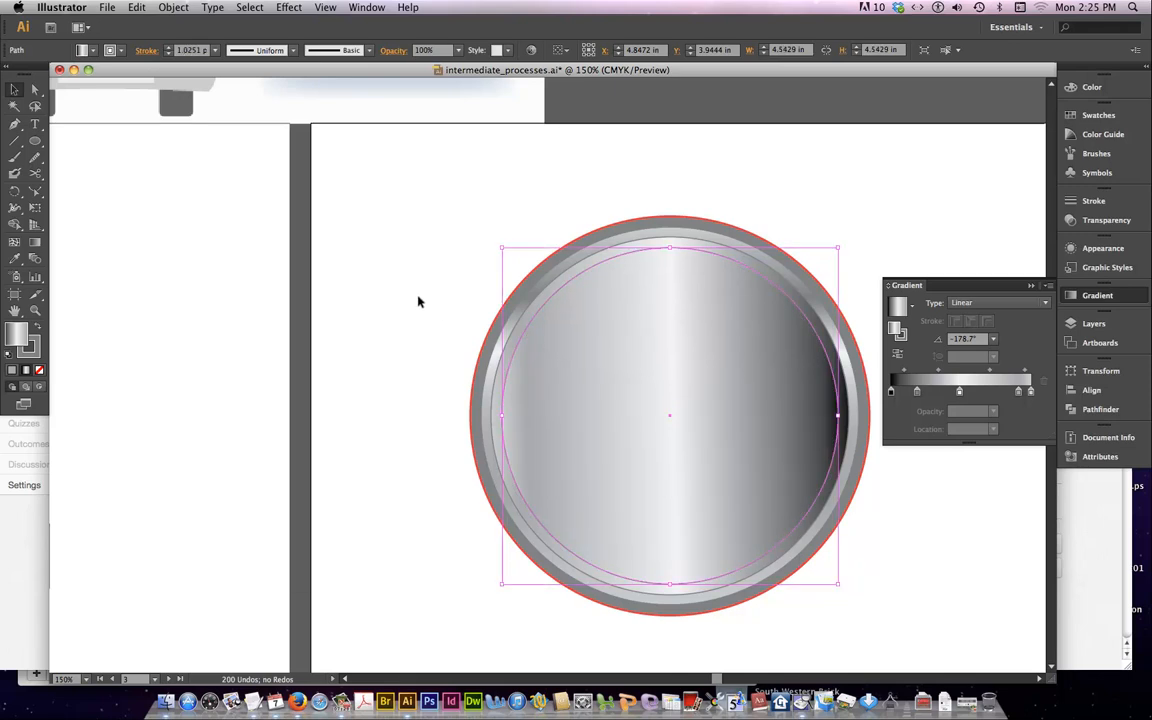
Remove the innermost circle's stroke and fill it with the red C=0 M=90 Y=85 K=0
scroll(275, 231, "up", 4)
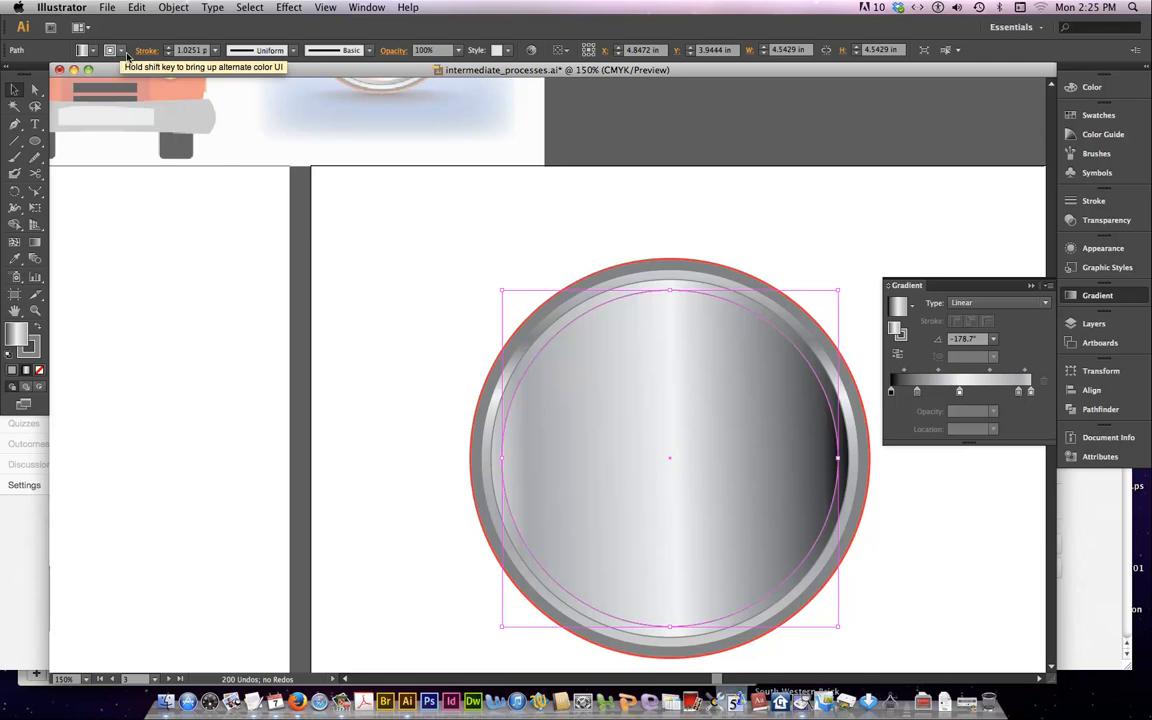
left_click(122, 52)
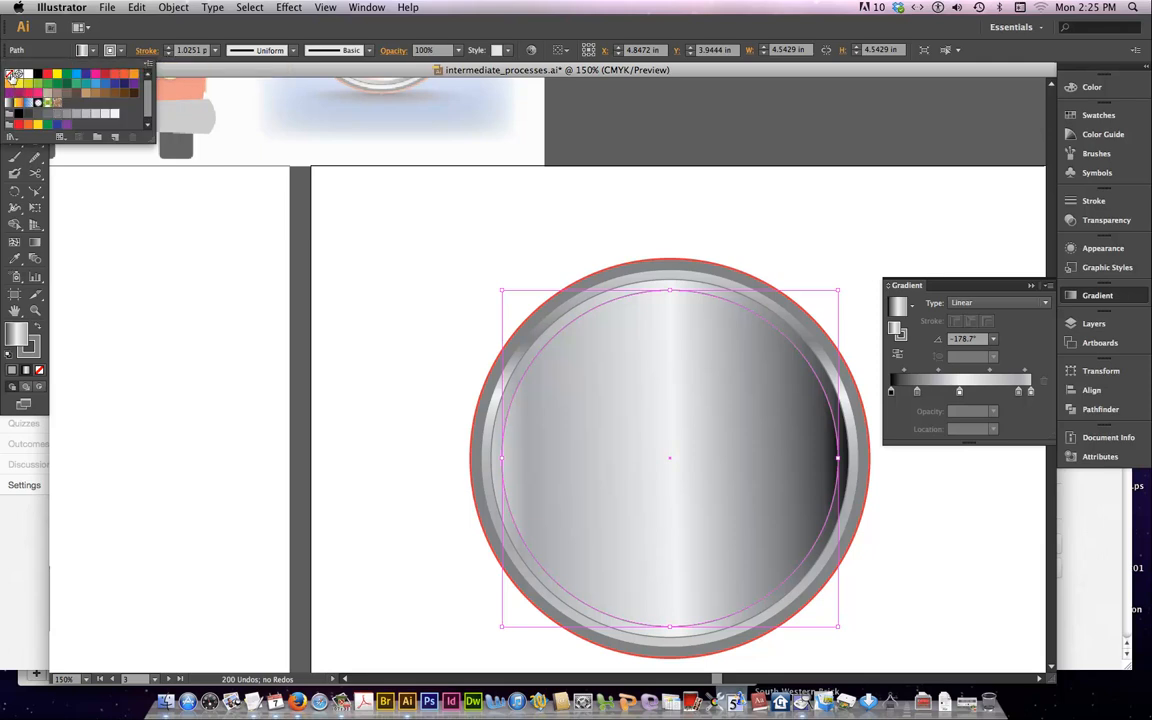
left_click(9, 73)
left_click(92, 50)
left_click(92, 50)
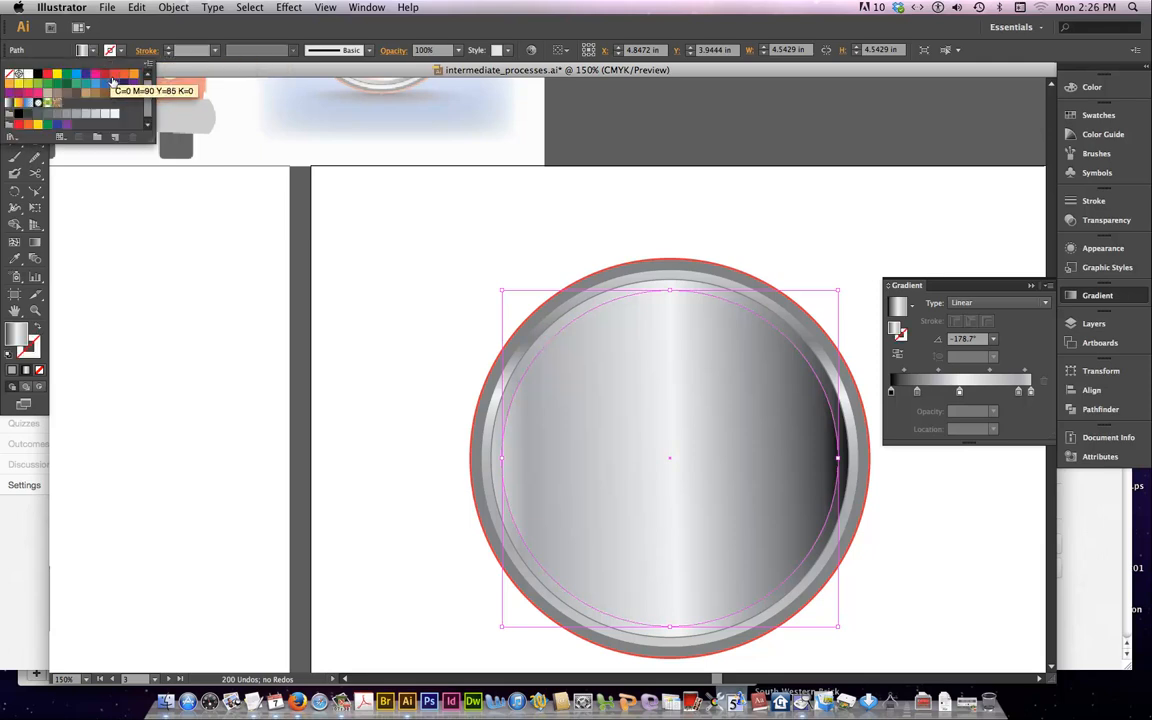
left_click(114, 78)
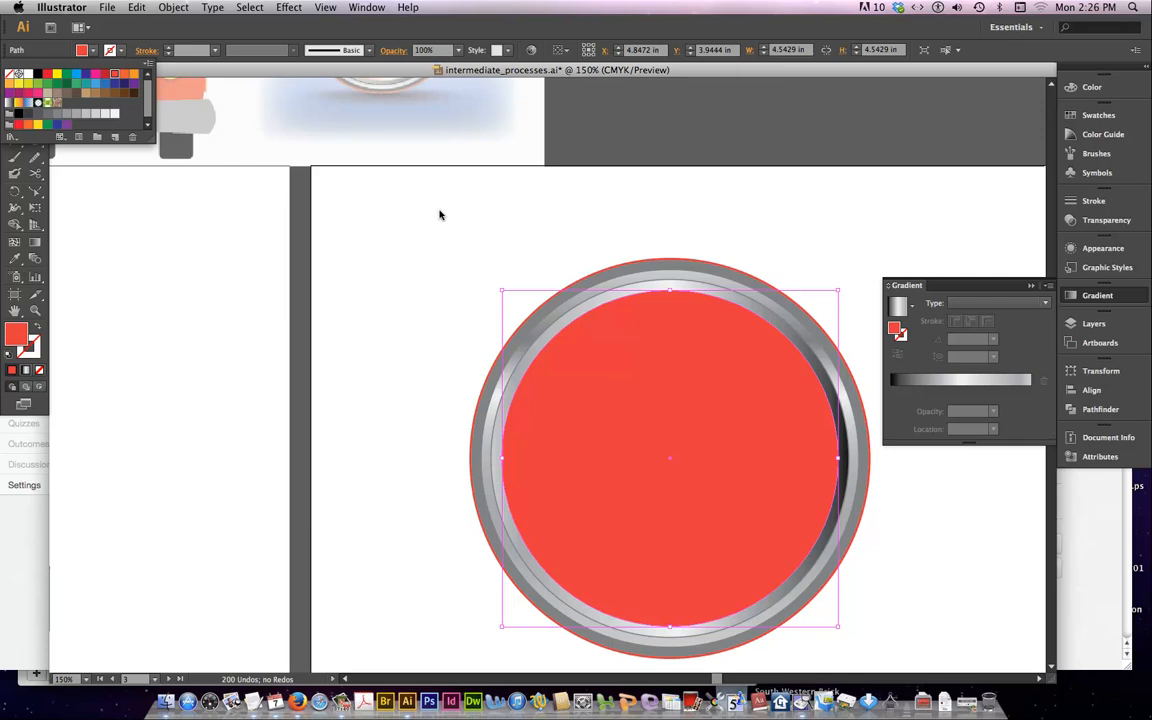
left_click(474, 280)
Compare the red circle with the reference button and switch its fill to the linear gradient
scroll(458, 267, "up", 8)
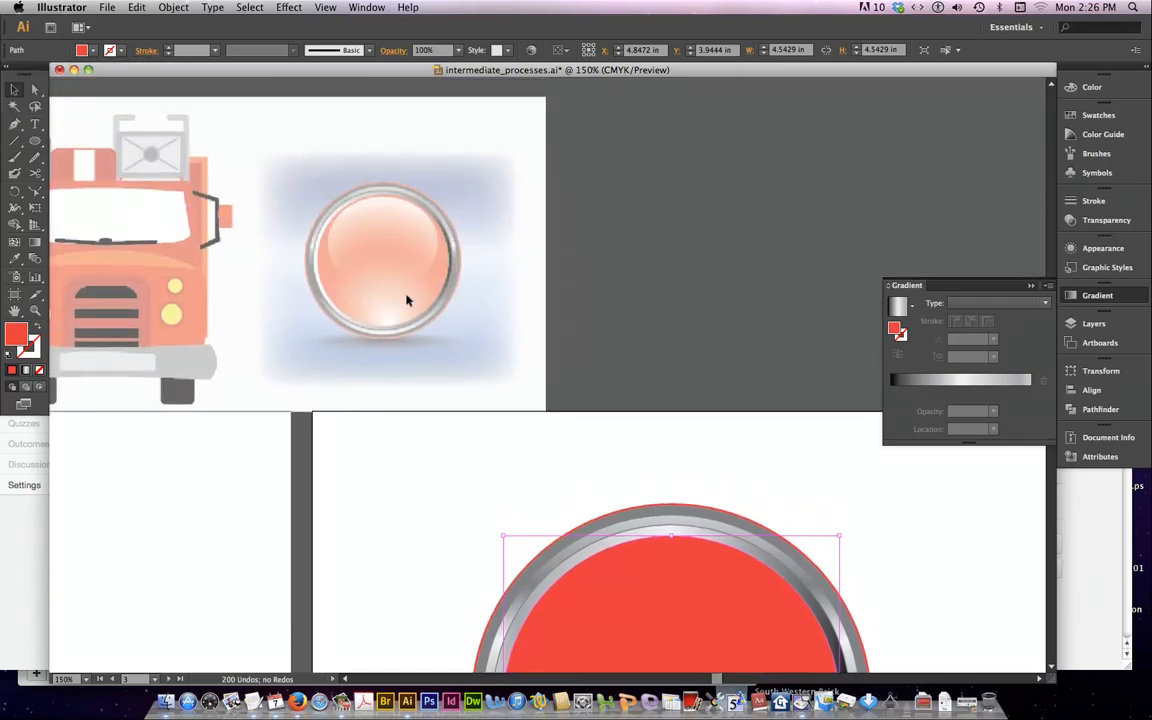
scroll(473, 368, "down", 8)
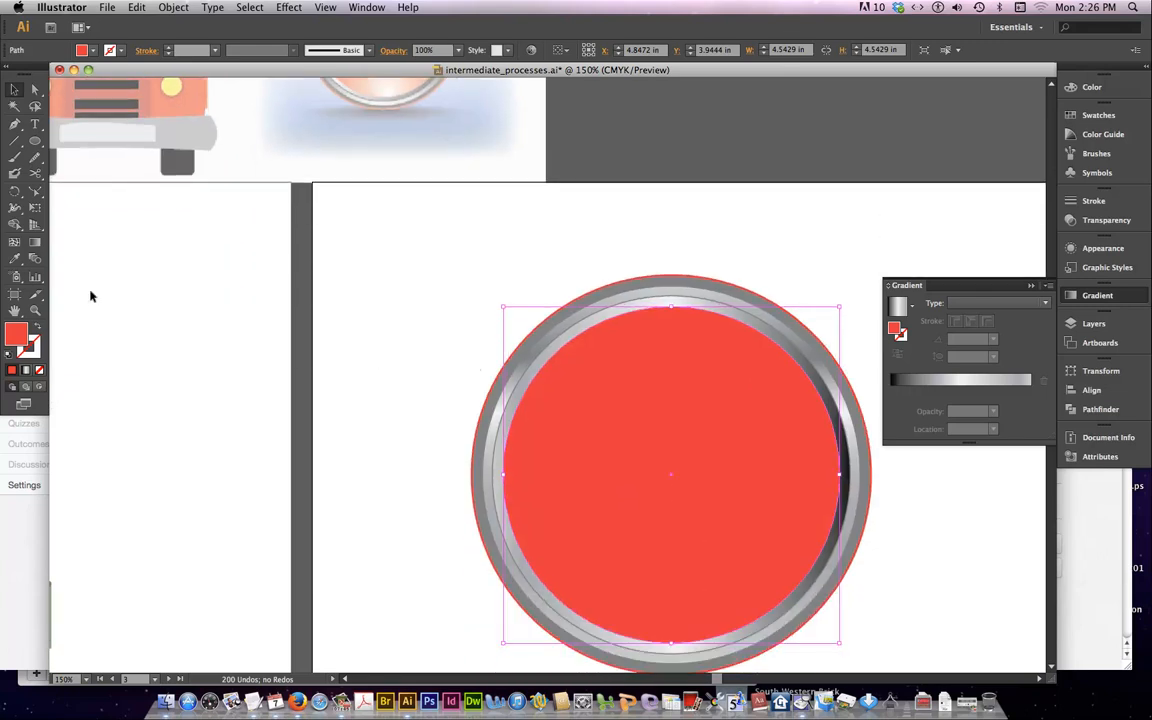
left_click(27, 372)
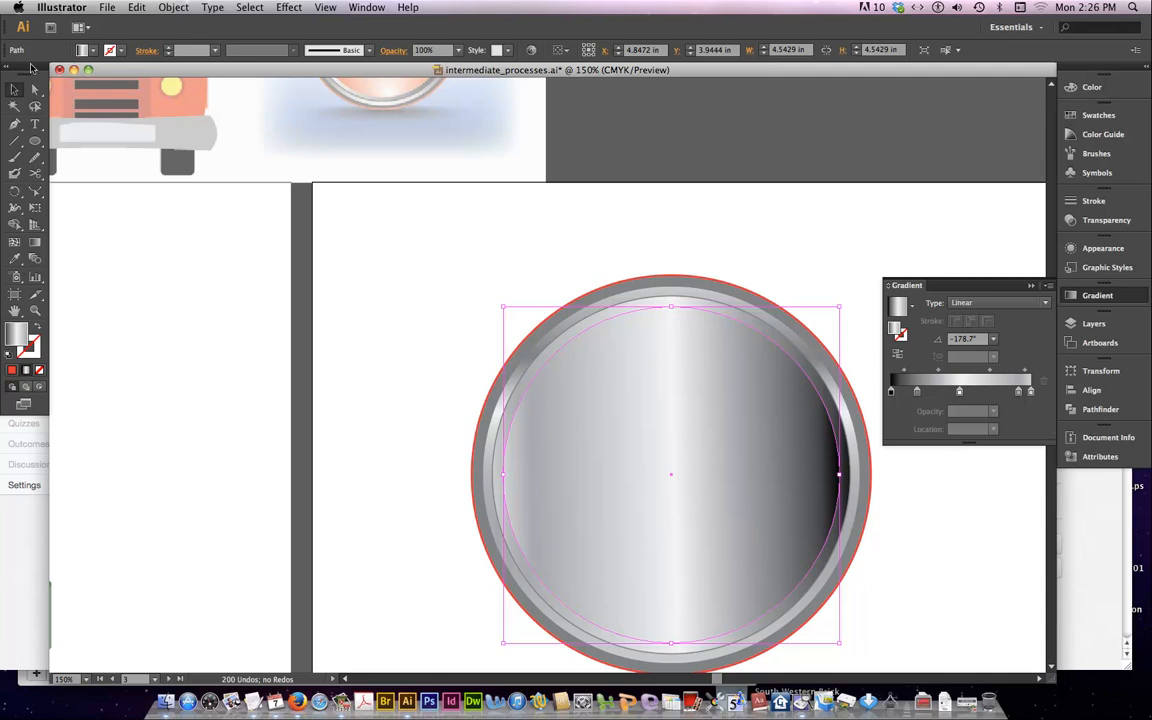
Fill the innermost circle with the White, Black gradient, replace the black stop with the red swatch and make the gradient radial
left_click(85, 49)
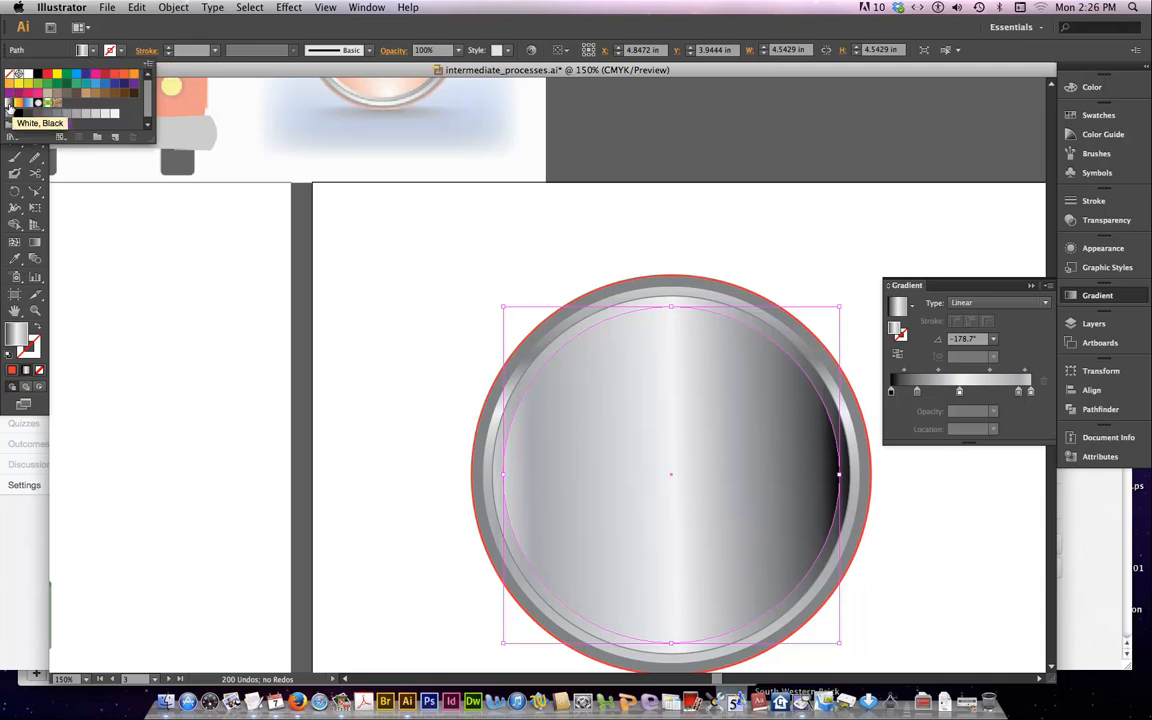
left_click(9, 104)
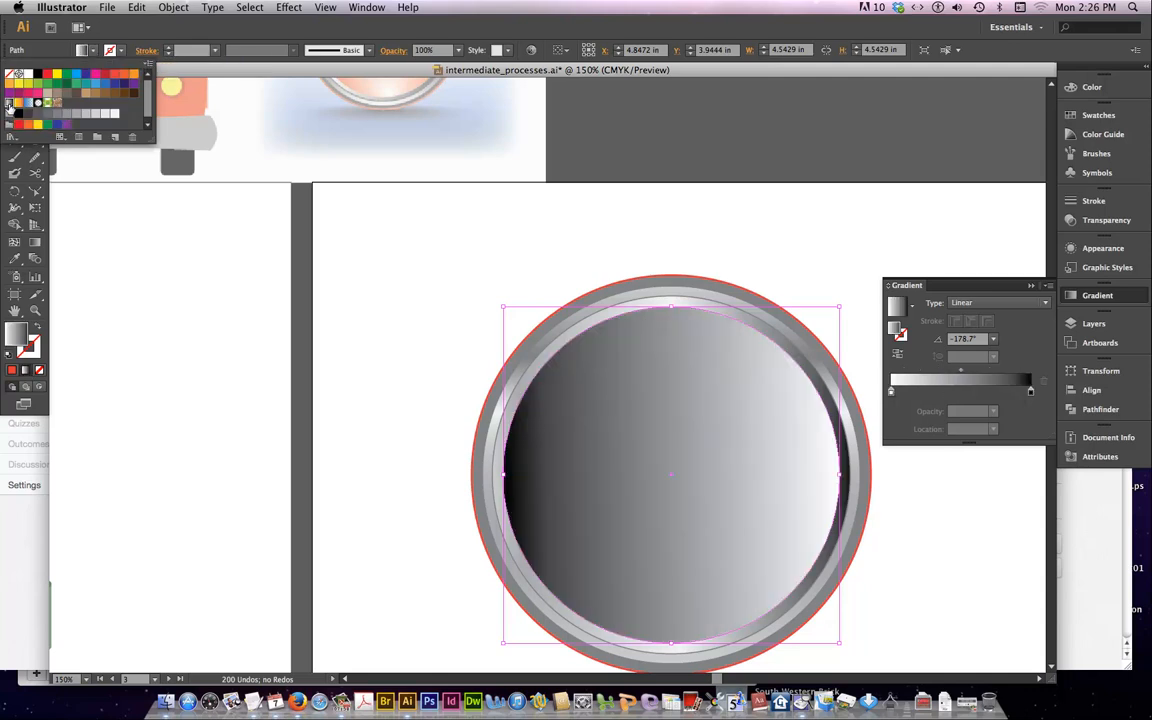
left_click_drag(113, 77, 1032, 394)
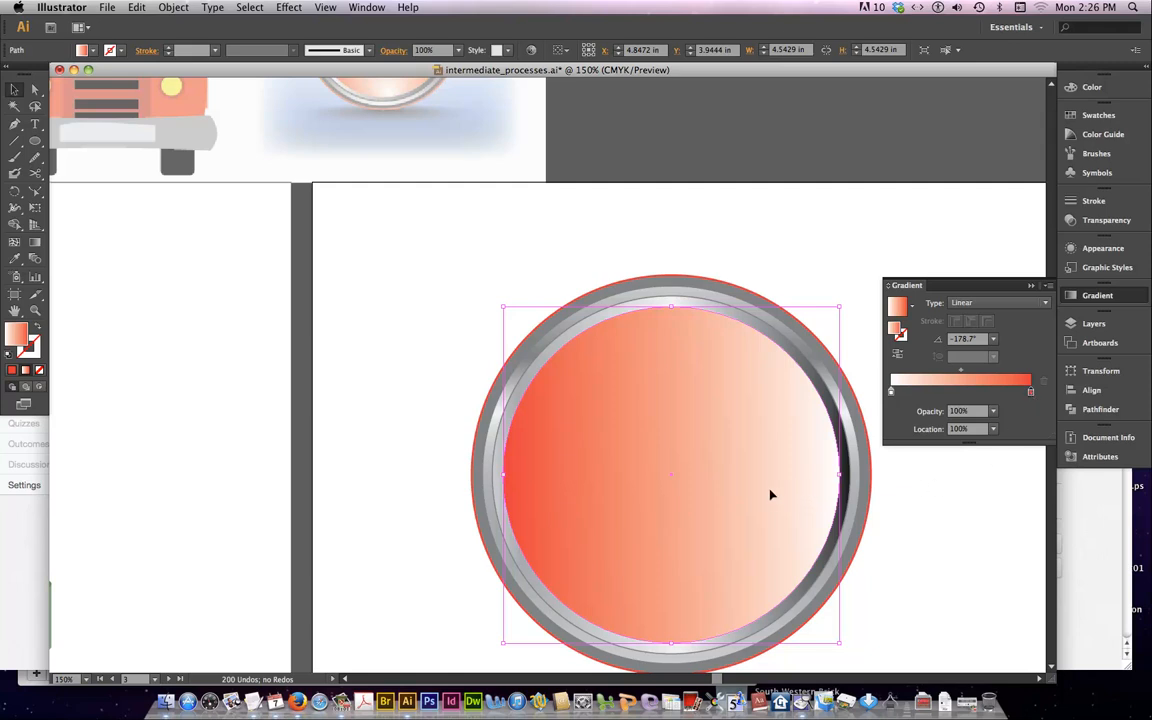
scroll(771, 494, "up", 5)
scroll(771, 494, "down", 4)
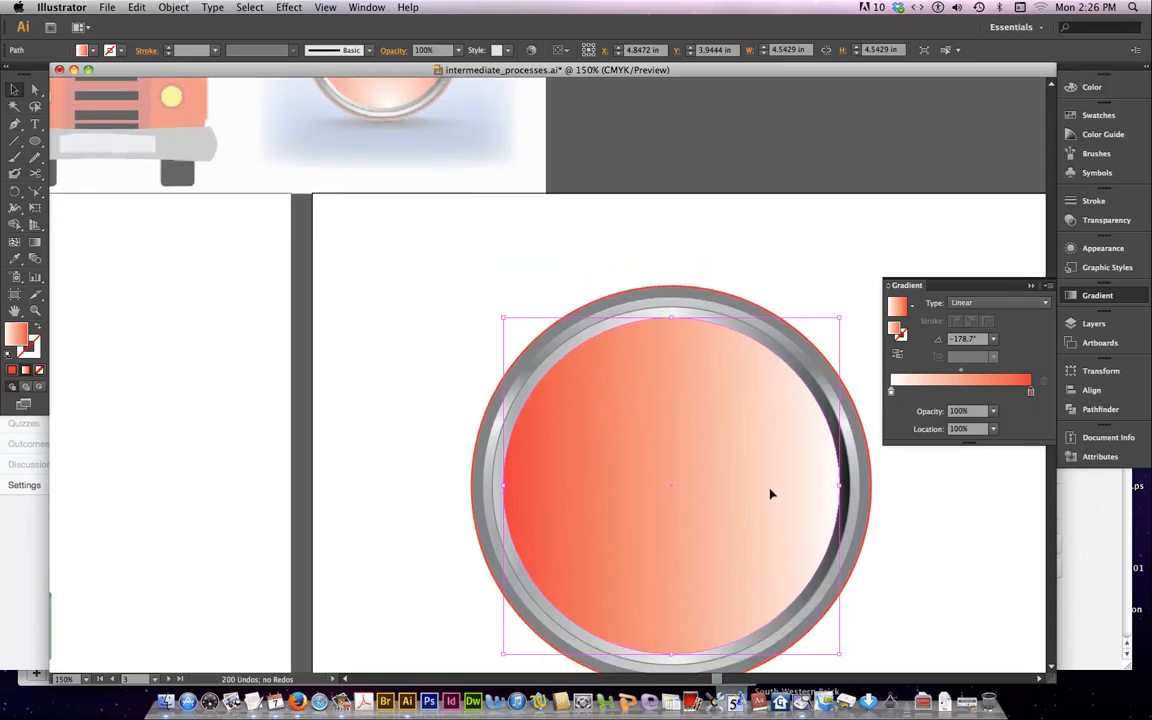
left_click(983, 304)
left_click(968, 318)
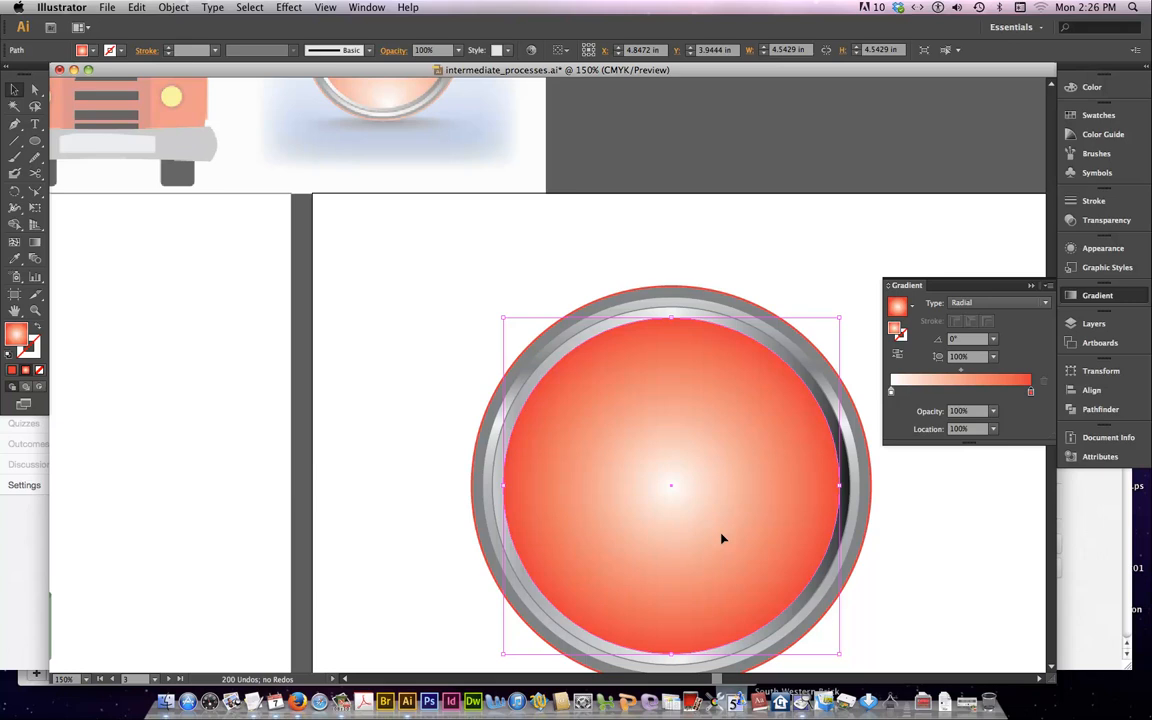
Move the red circle's gradient center to its bottom edge, rotate the gradient to 90° and shift its midpoint slightly toward the white stop
key("super+minus")
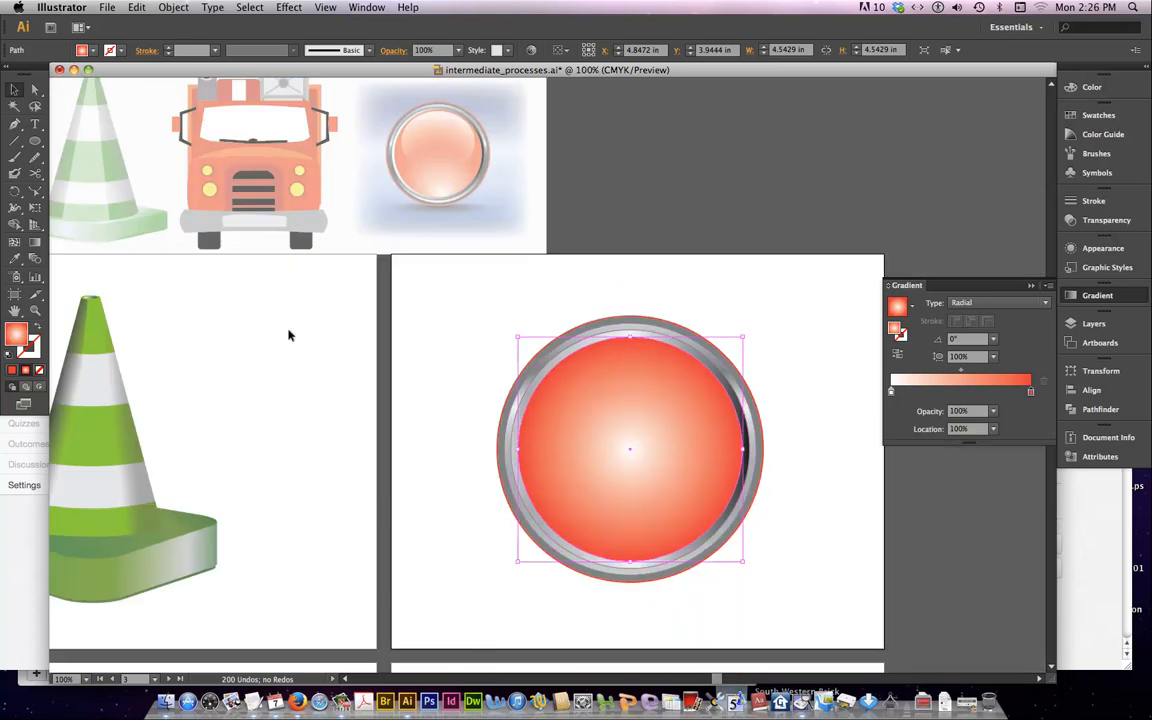
key("g")
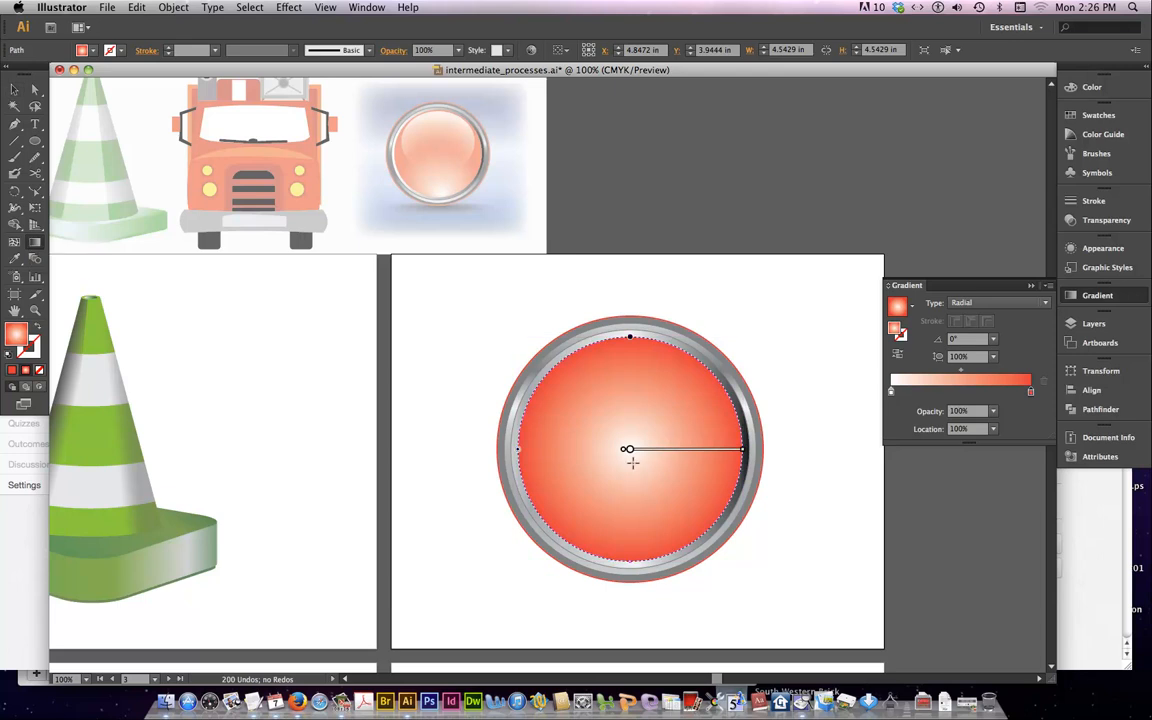
left_click_drag(627, 451, 635, 552)
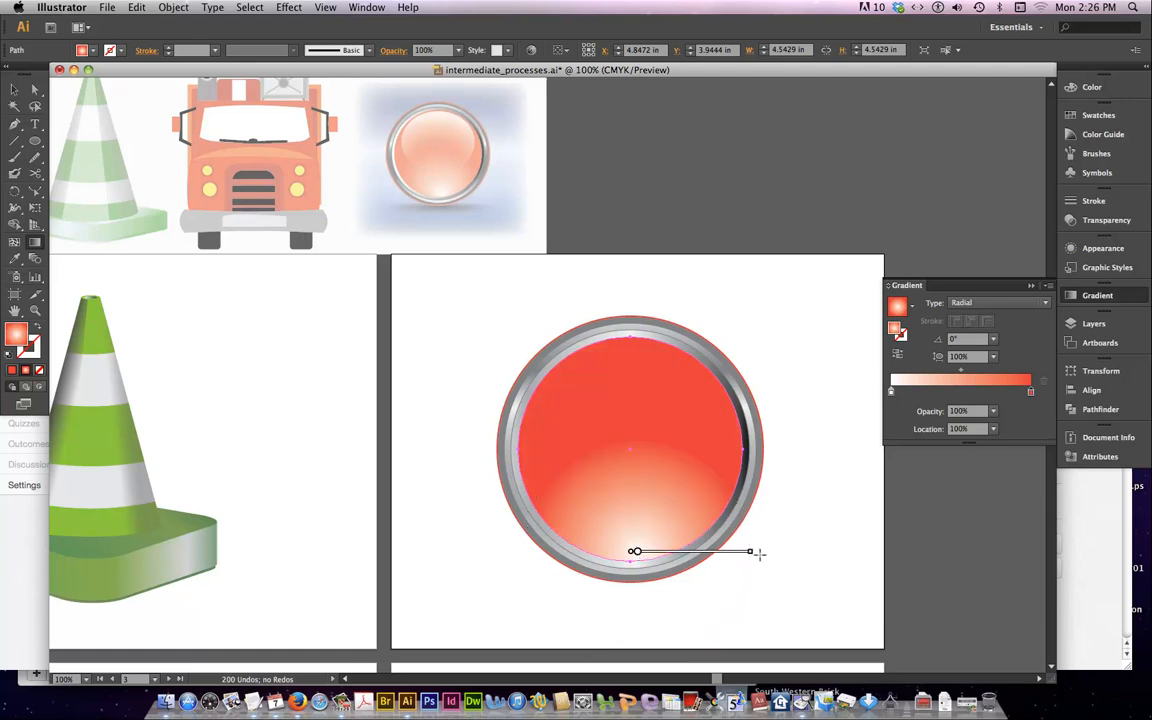
mouse_move(754, 549)
left_mouse_down()
mouse_move(656, 427)
mouse_move(637, 427)
left_mouse_up()
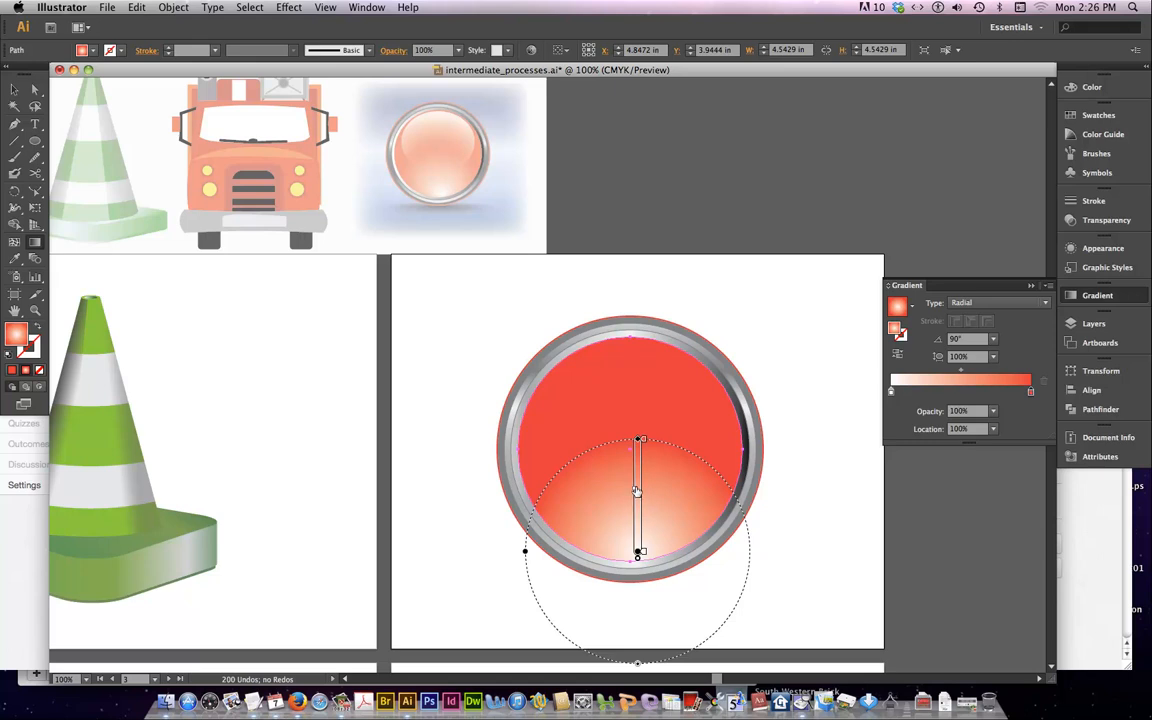
left_click_drag(636, 490, 637, 497)
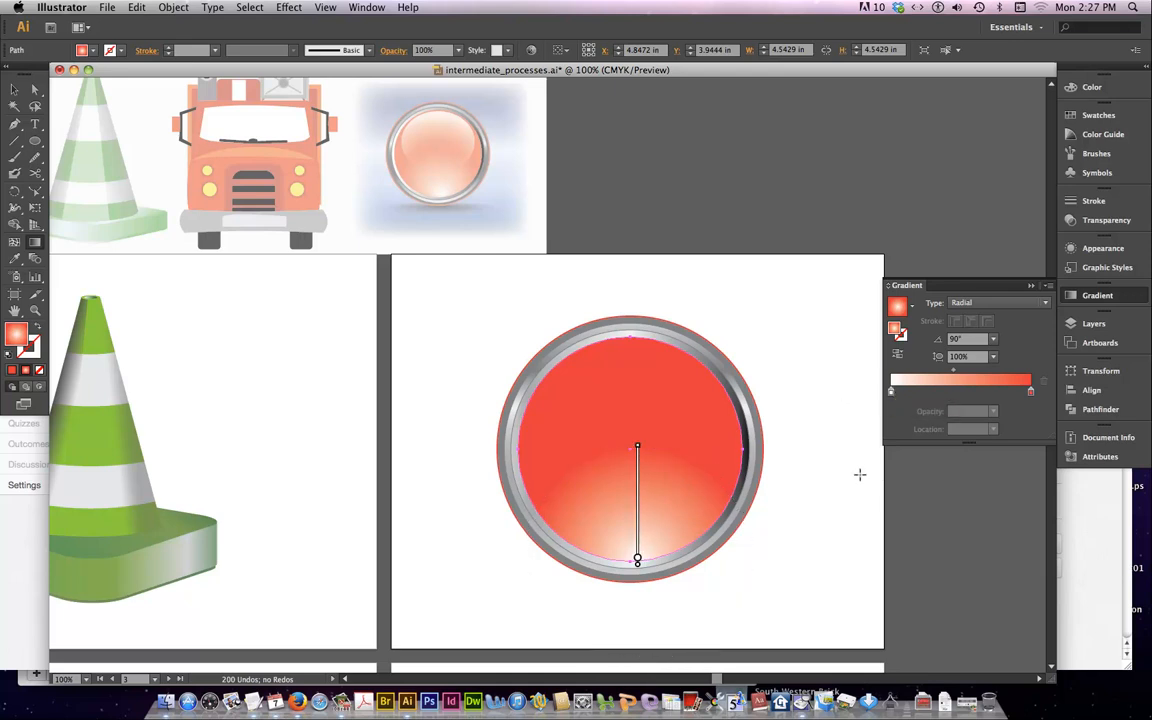
left_click(817, 470, "super")
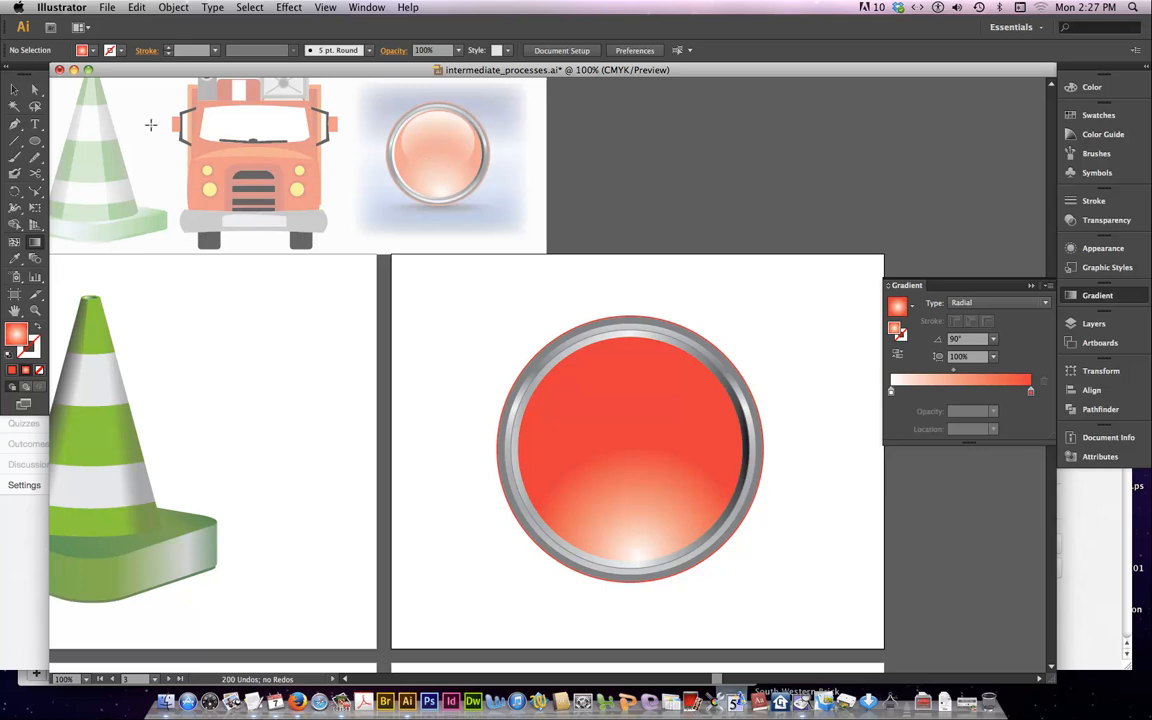
Draw an ellipse about 3.19 in wide and 2.67 in high from the red circle's center and move it up near the circle's upper edge
key("l")
mouse_move(630, 447)
left_mouse_down()
mouse_move(667, 473)
mouse_move(710, 539)
mouse_move(721, 523)
mouse_move(709, 514)
left_mouse_up()
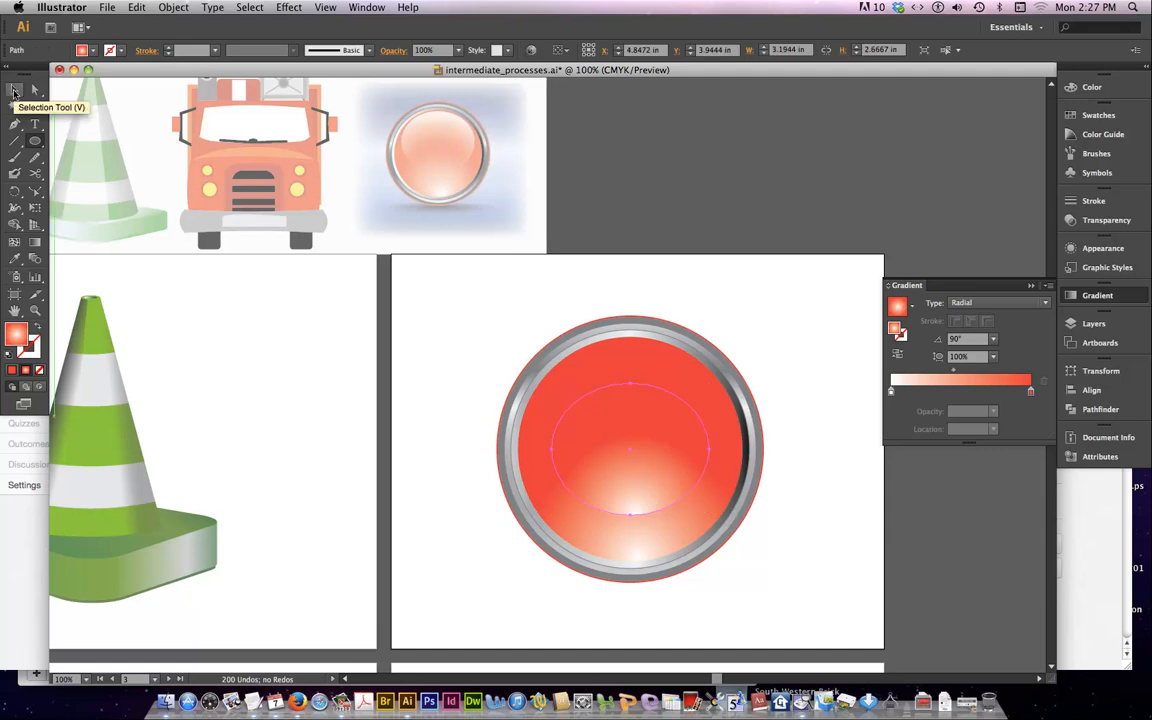
key("shift+Up")
key("shift+Up")
key("shift+Up")
key("shift+Up")
key("shift+Up")
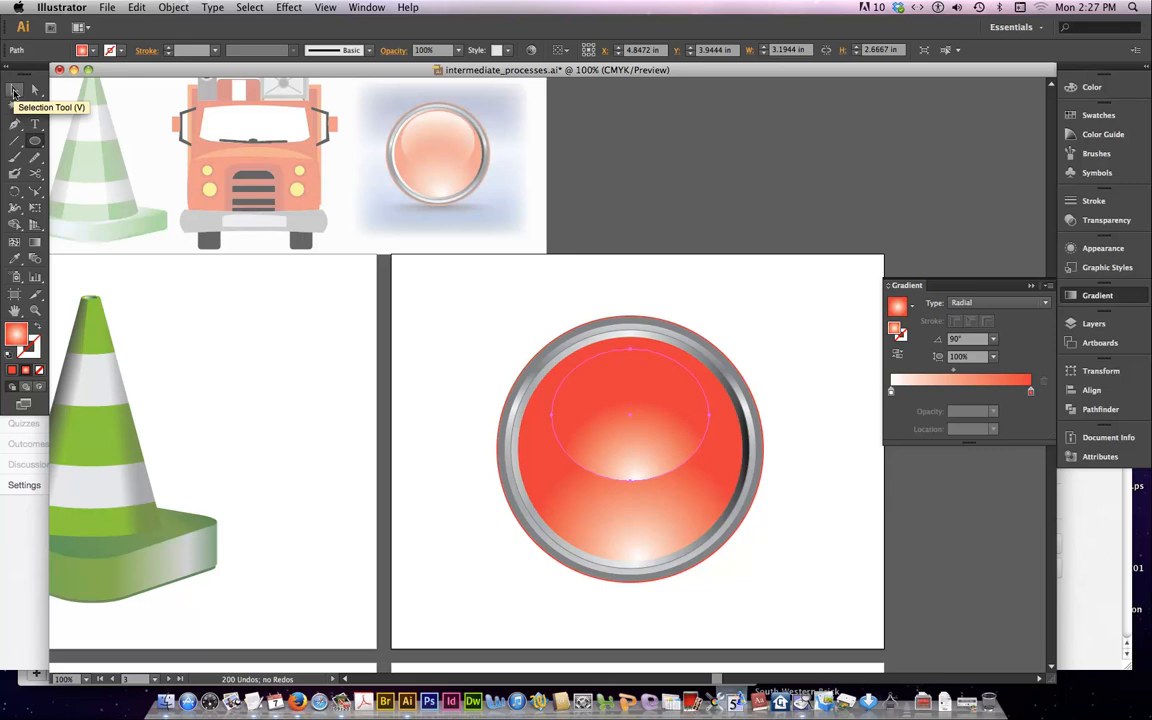
key("shift+Up")
key("shift+Up")
key("shift+Down")
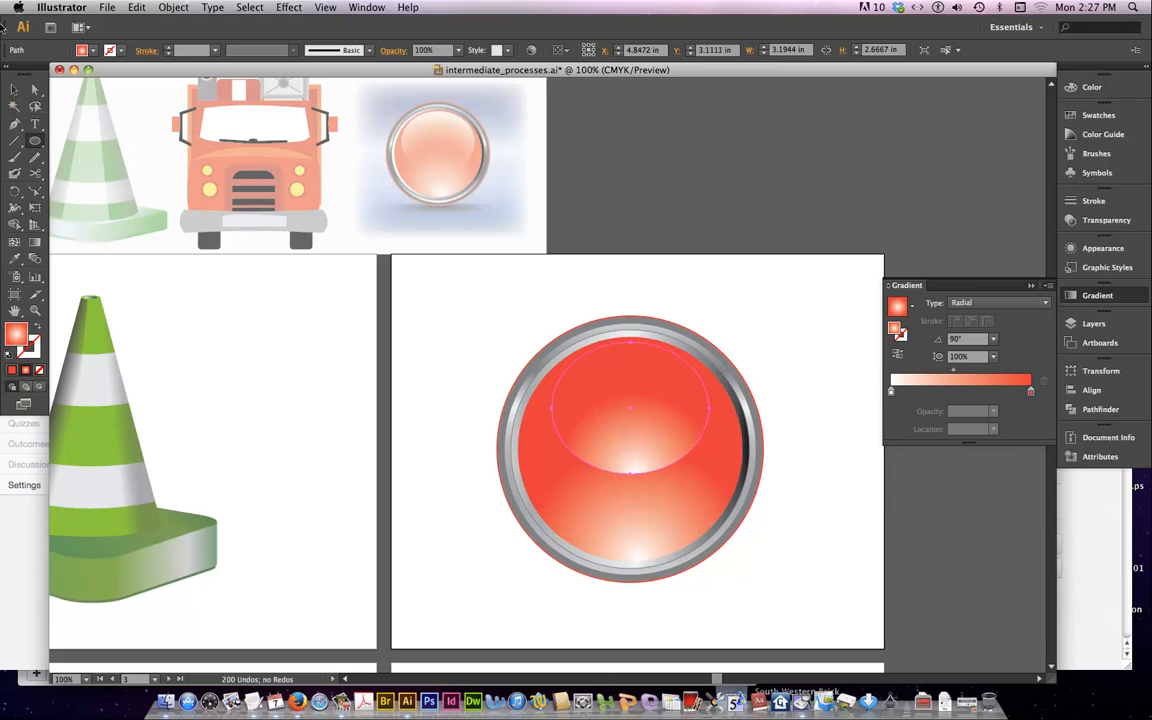
Widen the highlight ellipse from its center to about 3.39 in and position it vertically at about Y 3.07 in
left_click(13, 90)
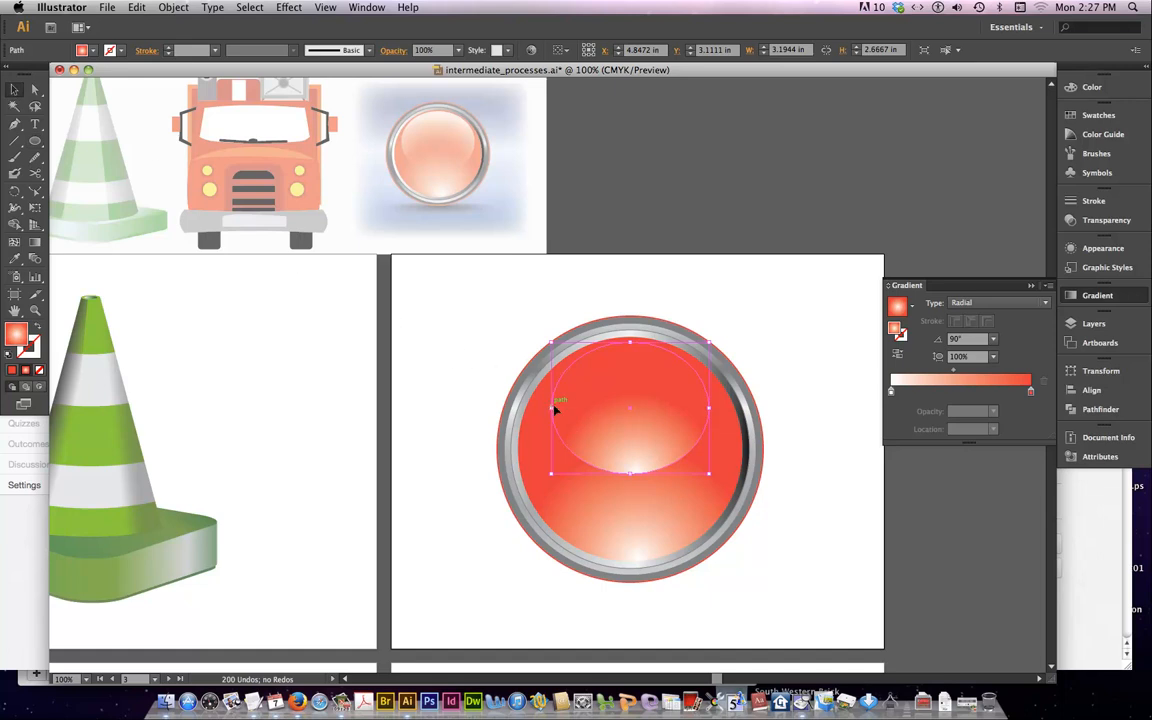
left_click_drag(551, 409, 552, 409)
key("ctrl+z")
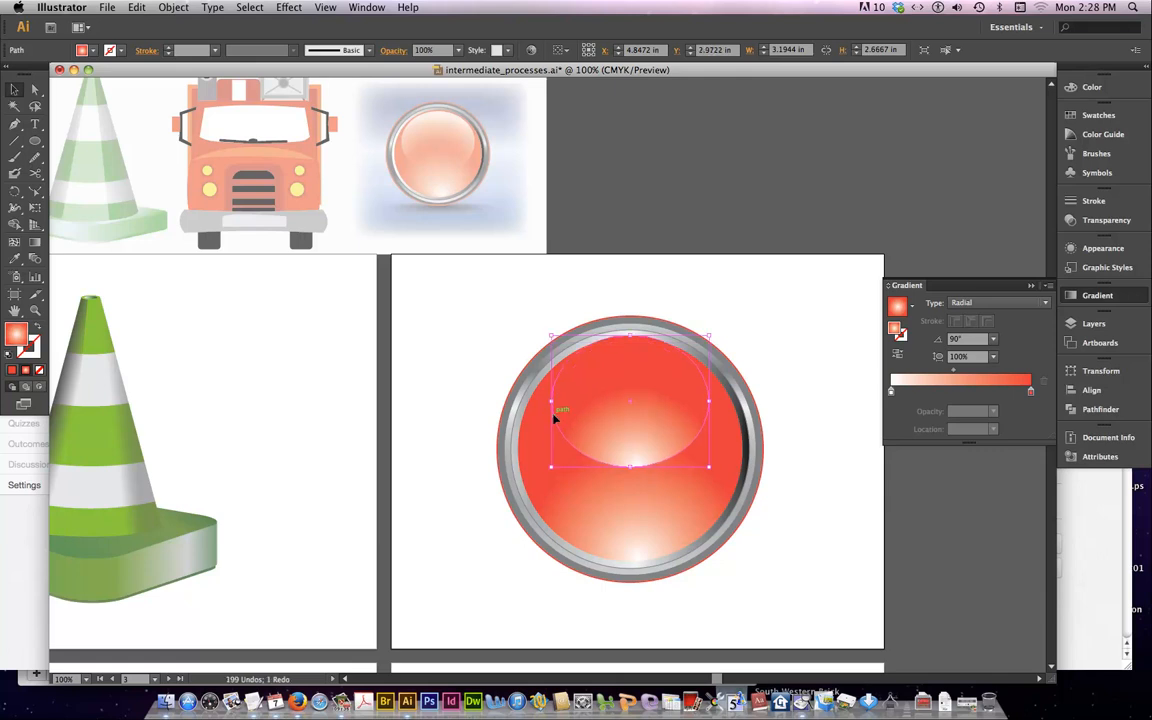
left_click_drag(550, 401, 547, 403)
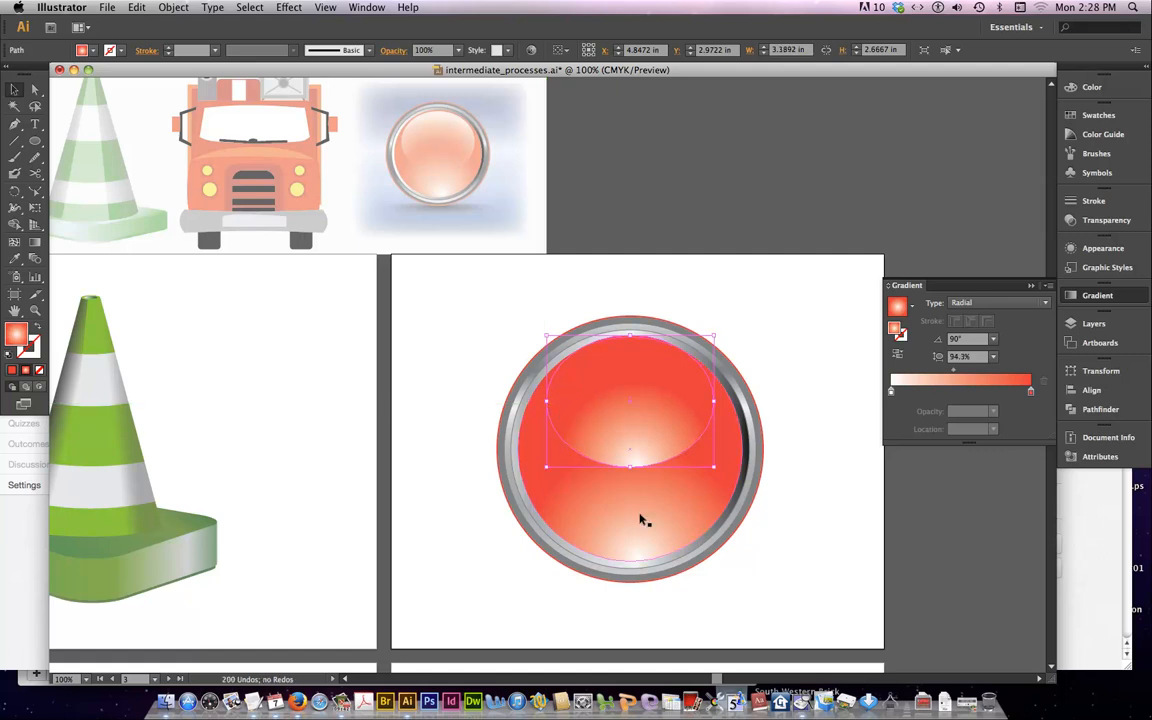
key("Down")
key("Down")
key("Down")
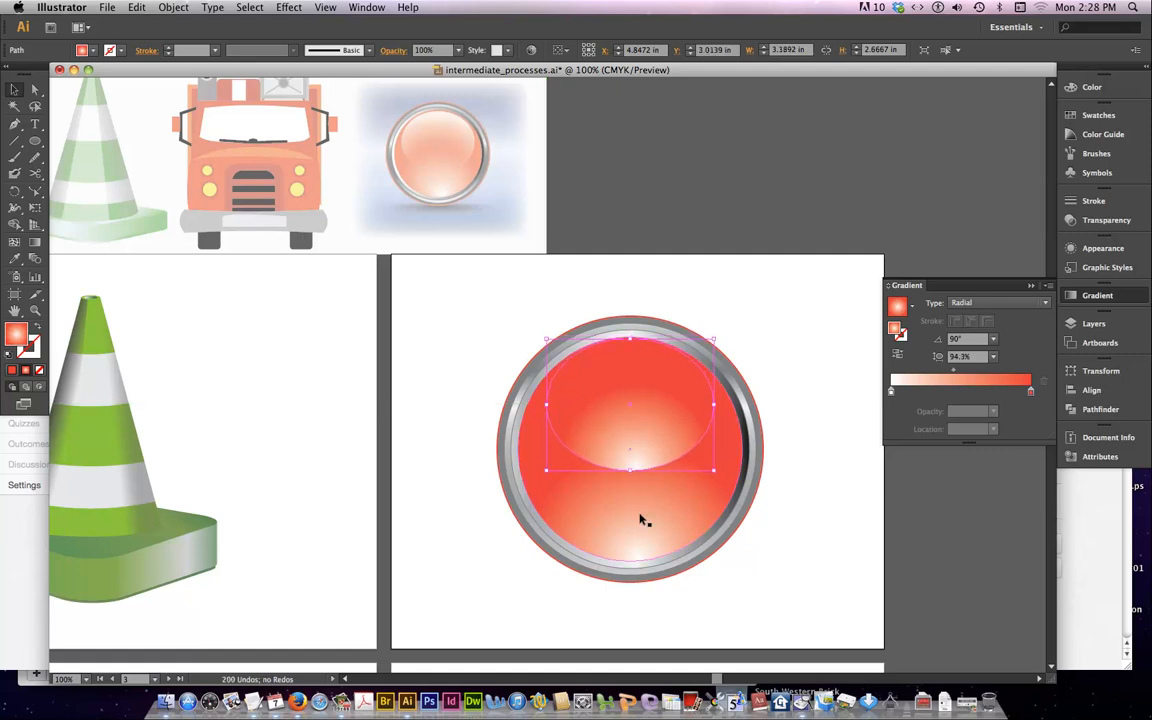
key("Down")
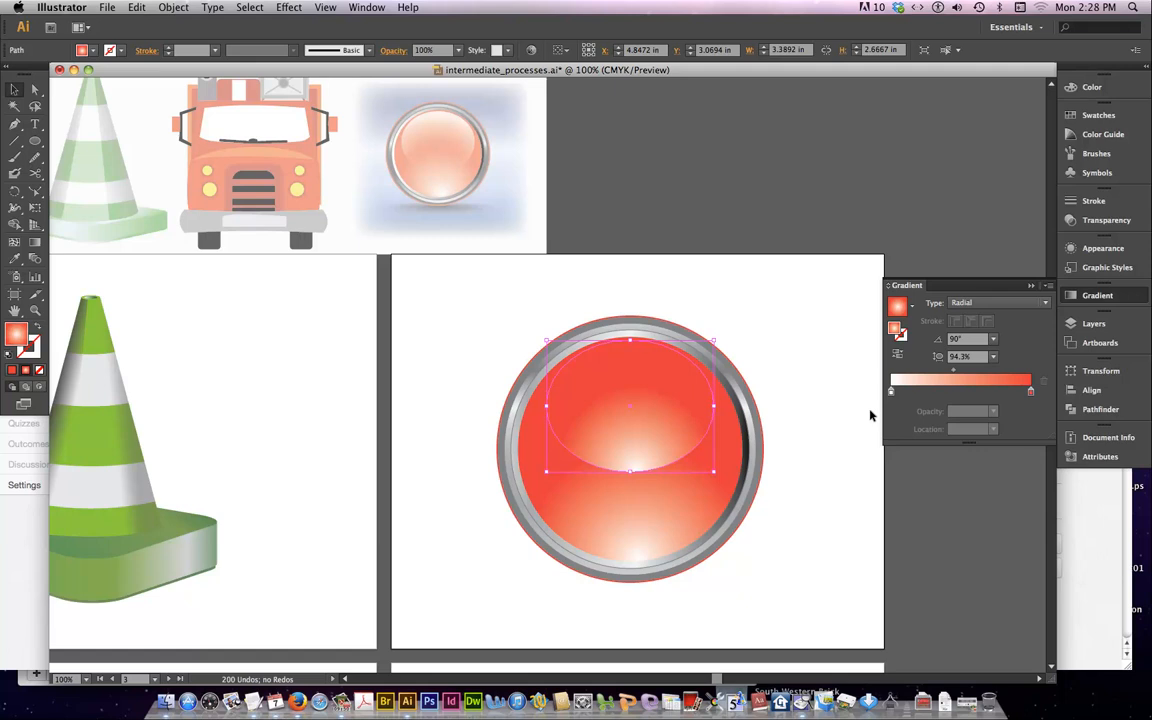
Replace the red stop in the ellipse's gradient with white and set the inner white stop's opacity to 0%
left_click(94, 51)
left_click_drag(28, 74, 1031, 393)
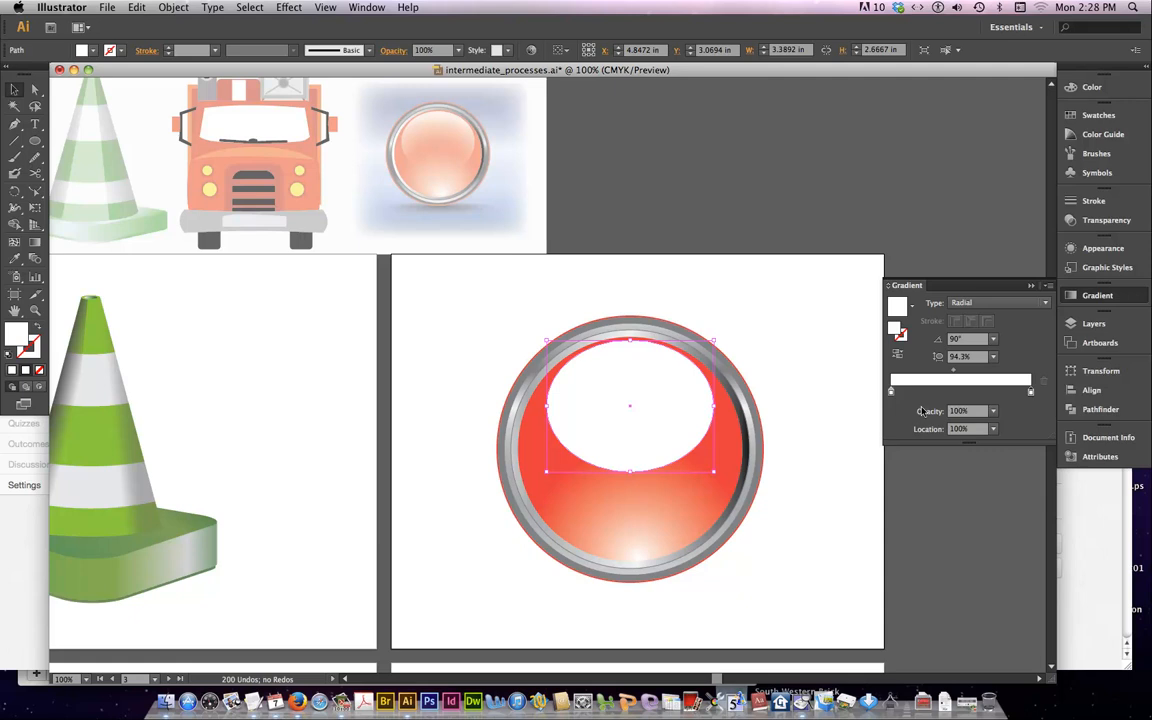
left_click(891, 392)
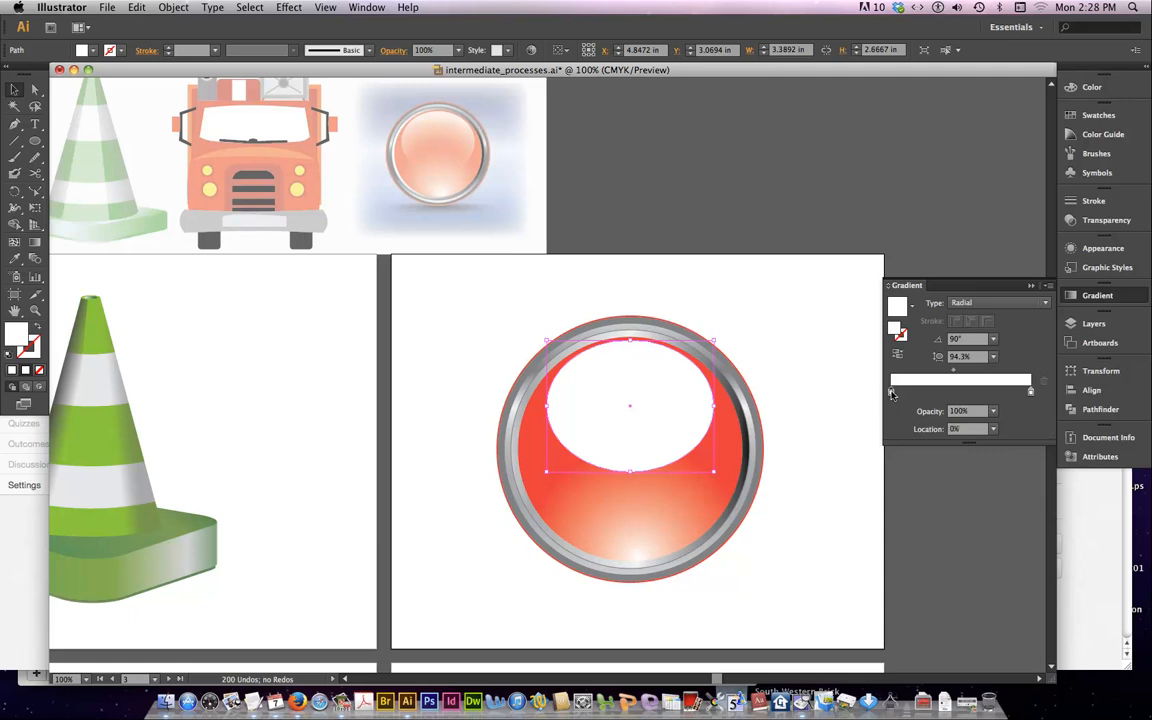
left_click(994, 413)
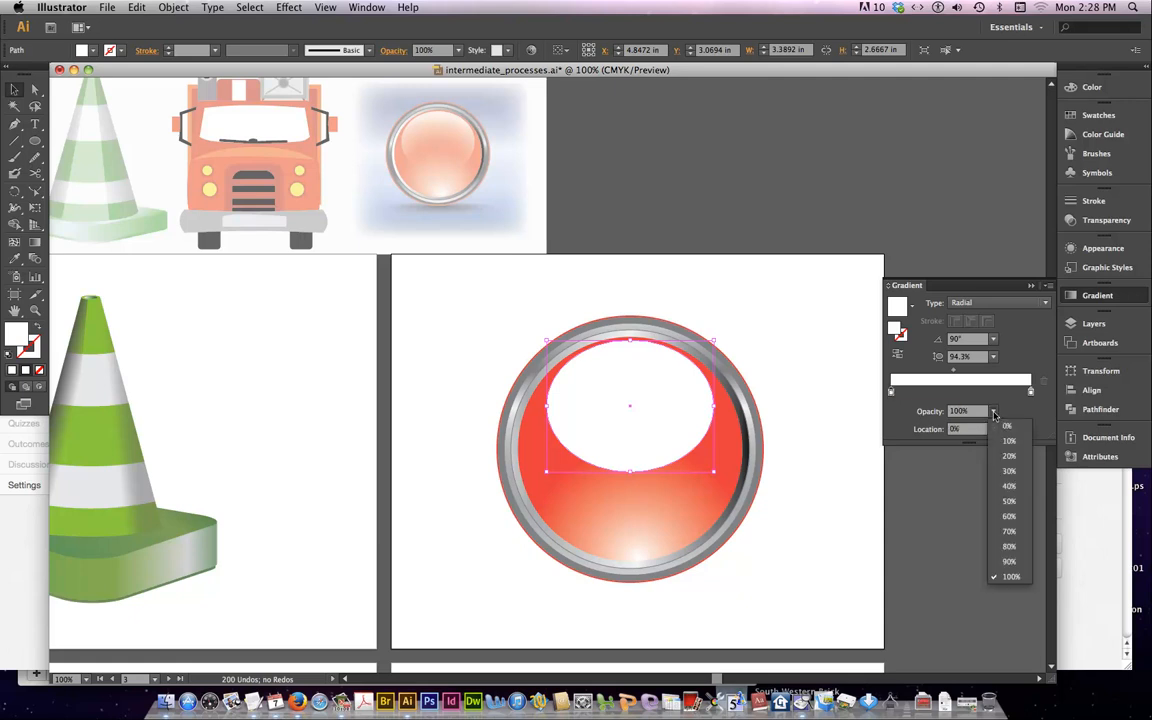
left_click(1007, 430)
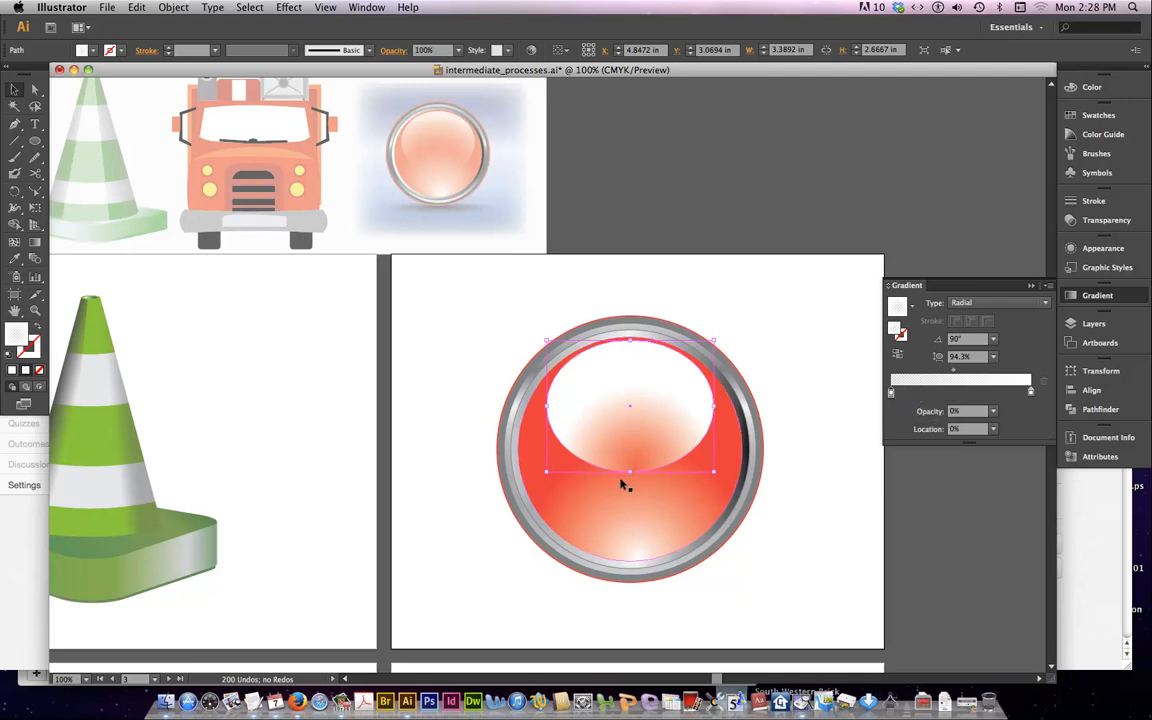
Extend the ellipse's radial gradient to its top edge, shift the midpoint toward the outer stop and widen the aspect ratio to 102.7%
left_click(35, 244)
mouse_move(638, 392)
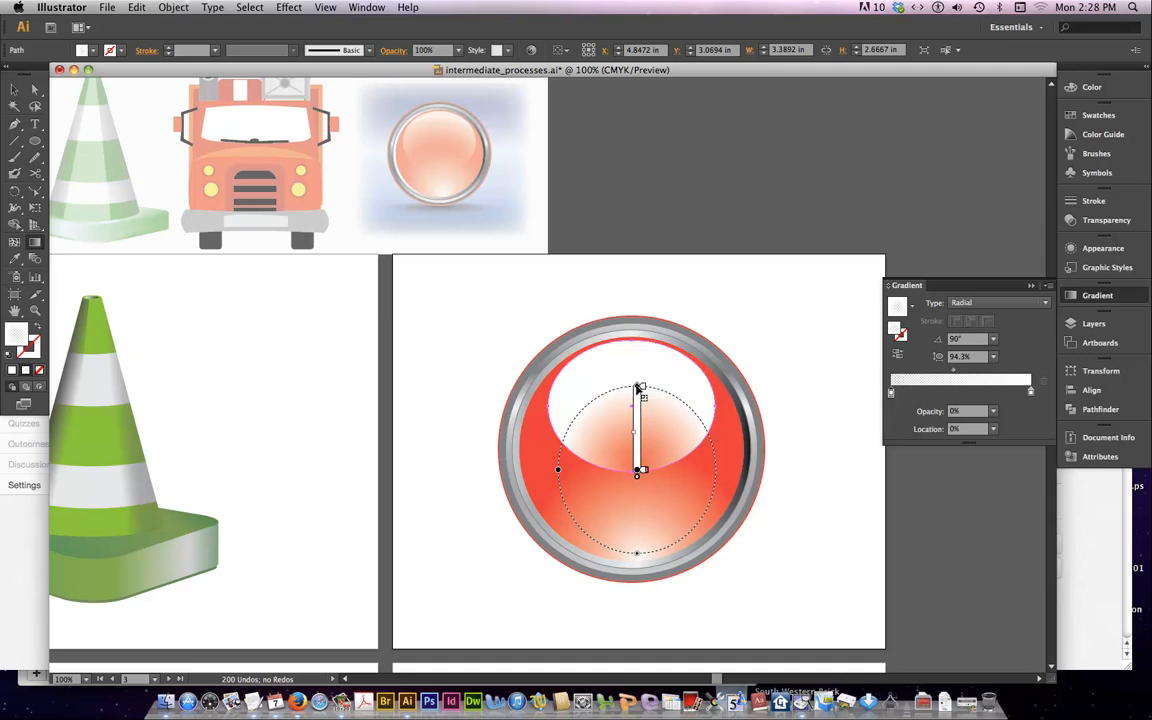
left_click_drag(638, 388, 631, 358)
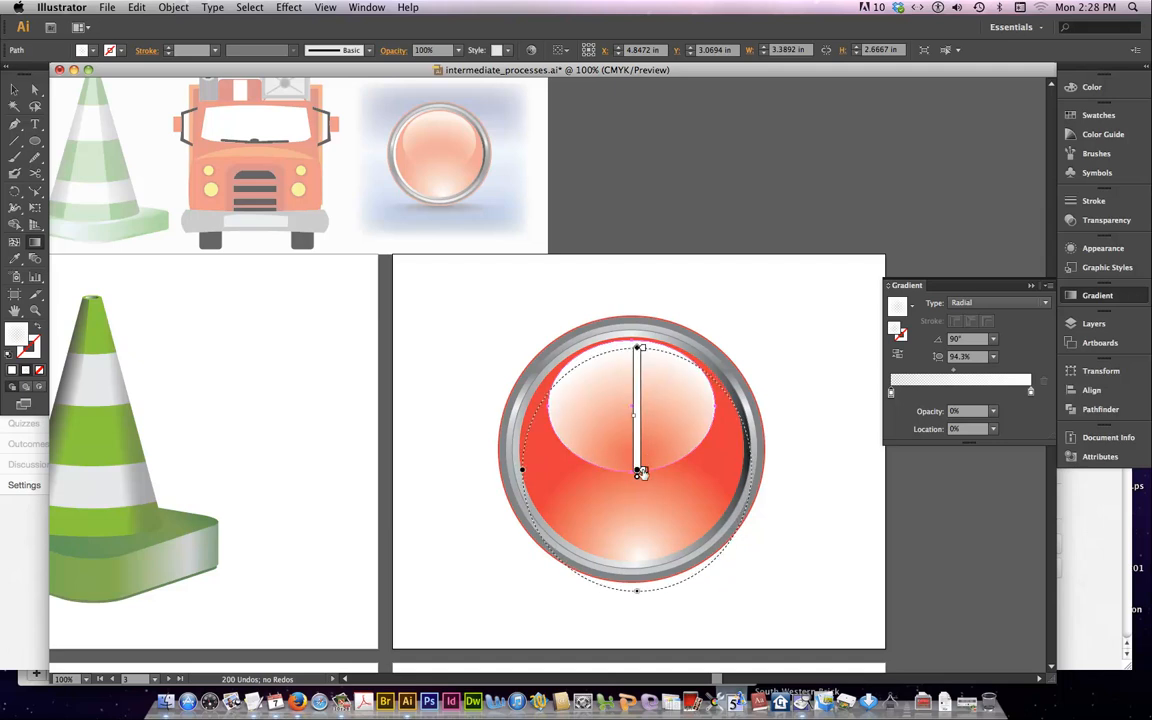
left_click_drag(633, 418, 635, 402)
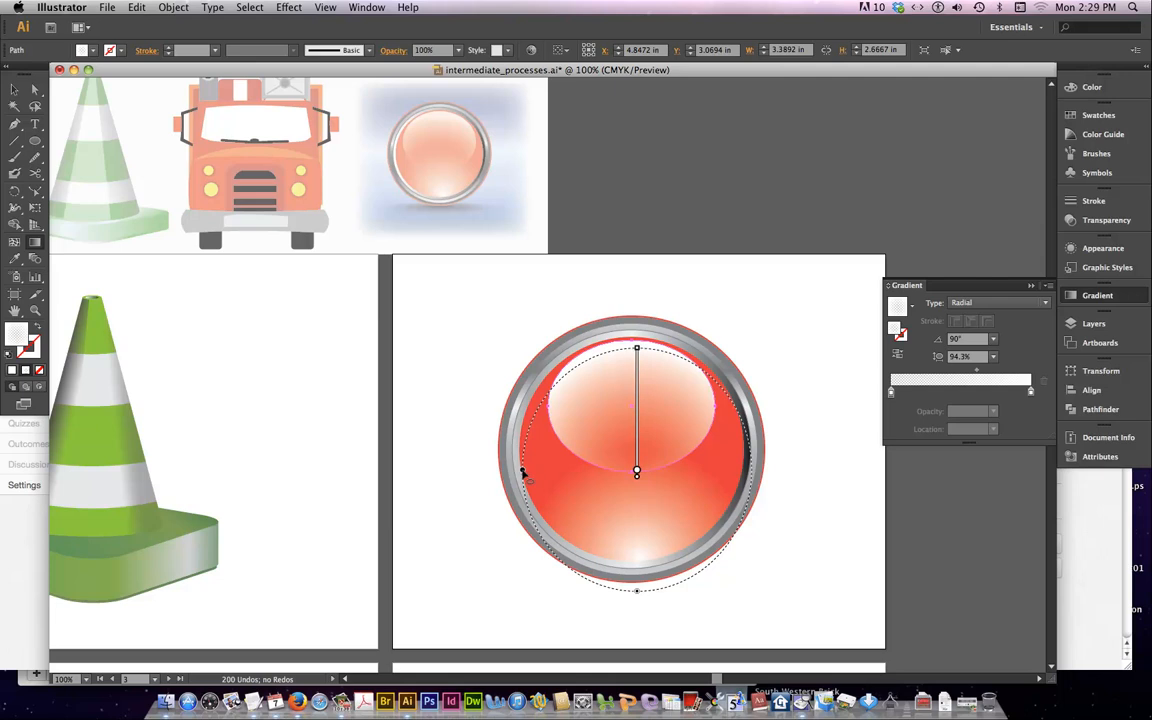
left_click_drag(523, 470, 513, 475)
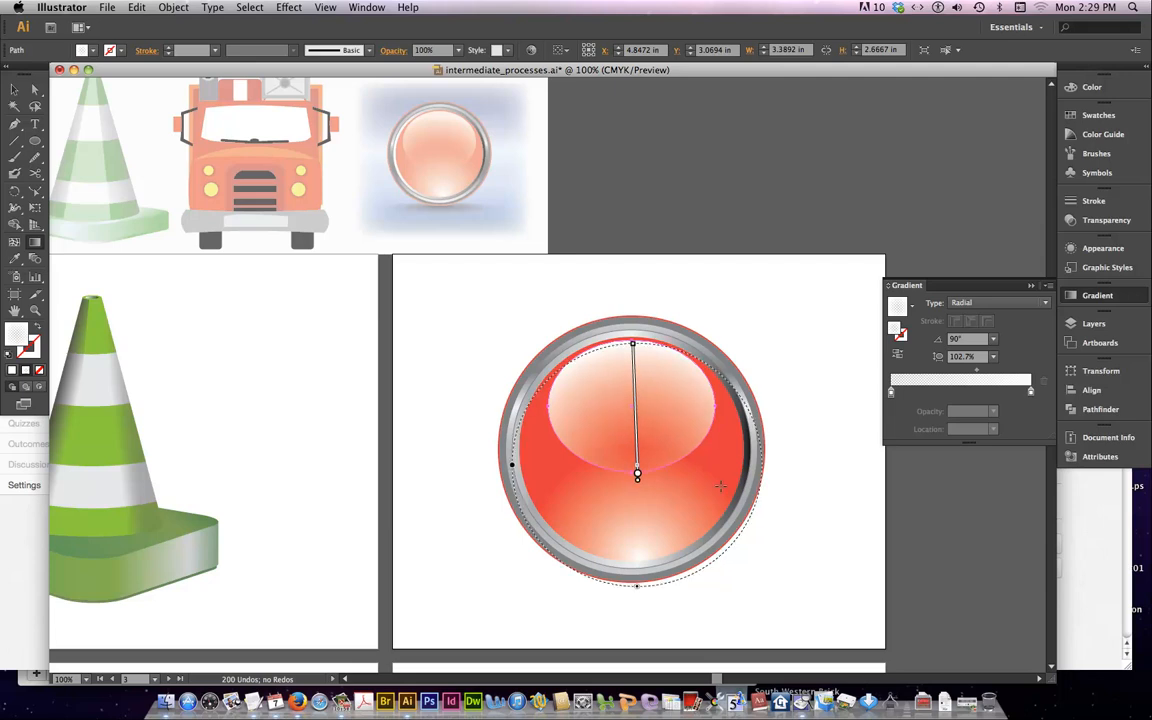
key("v")
left_click(784, 358)
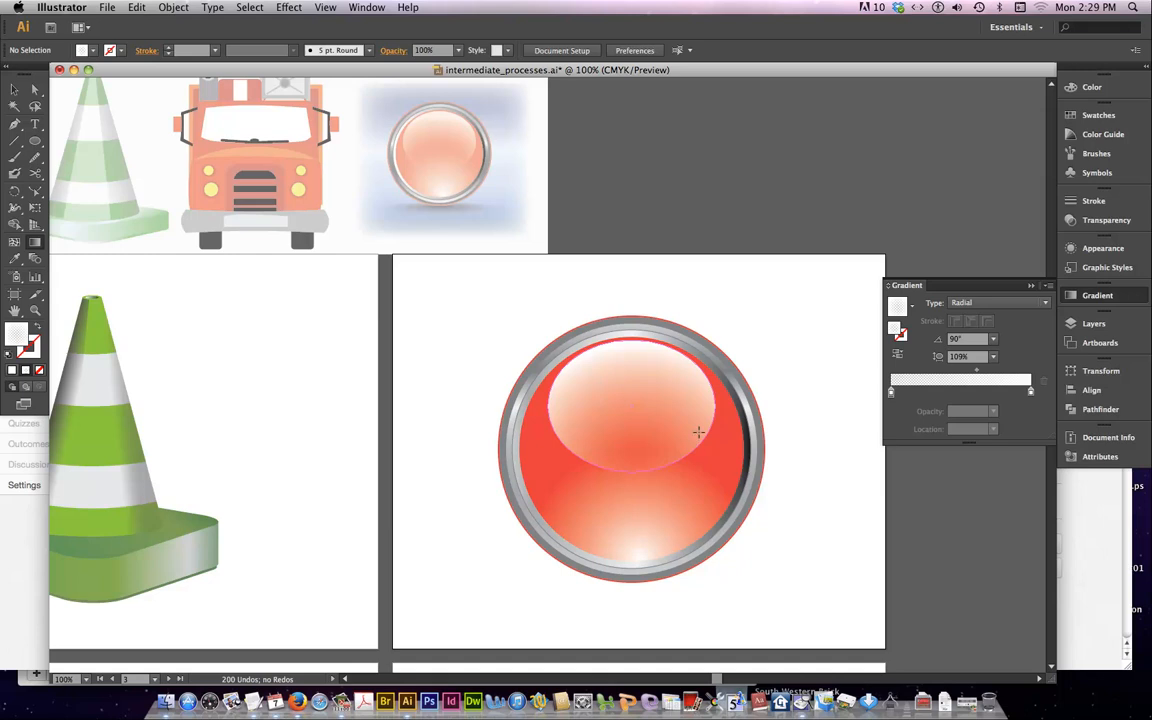
Slide the transparent stop of the ellipse's gradient about a third of the way toward the white stop
left_click(655, 370)
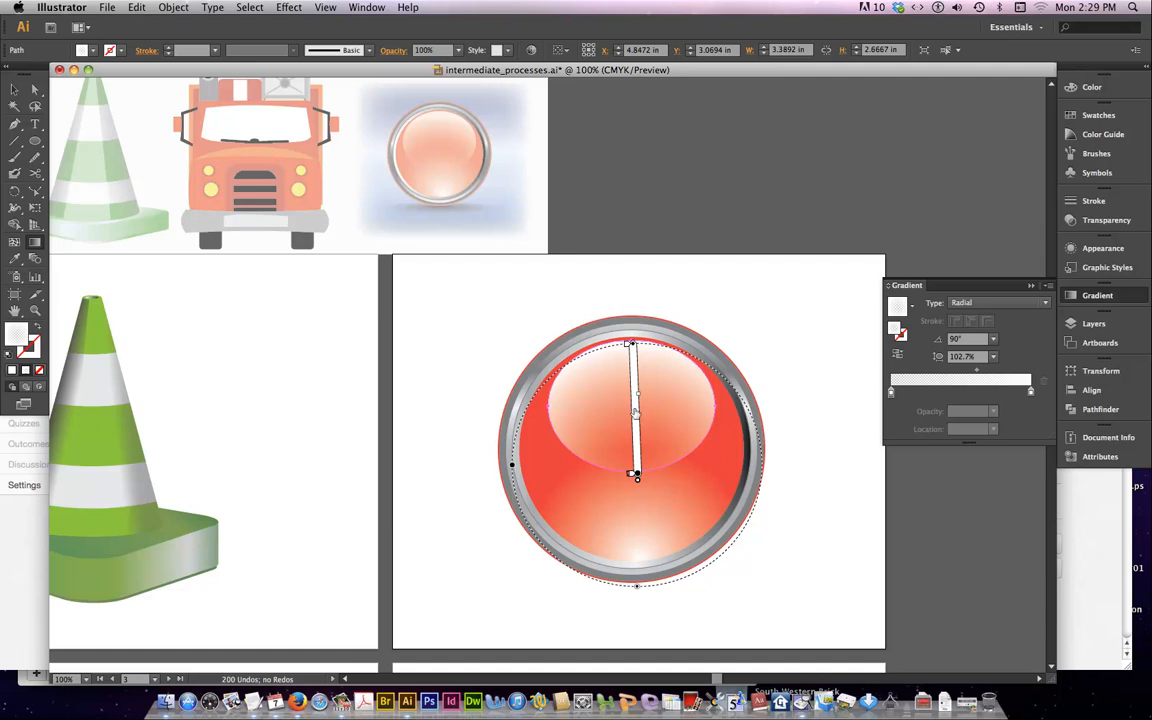
left_click_drag(633, 476, 629, 441)
key("super+shift+a")
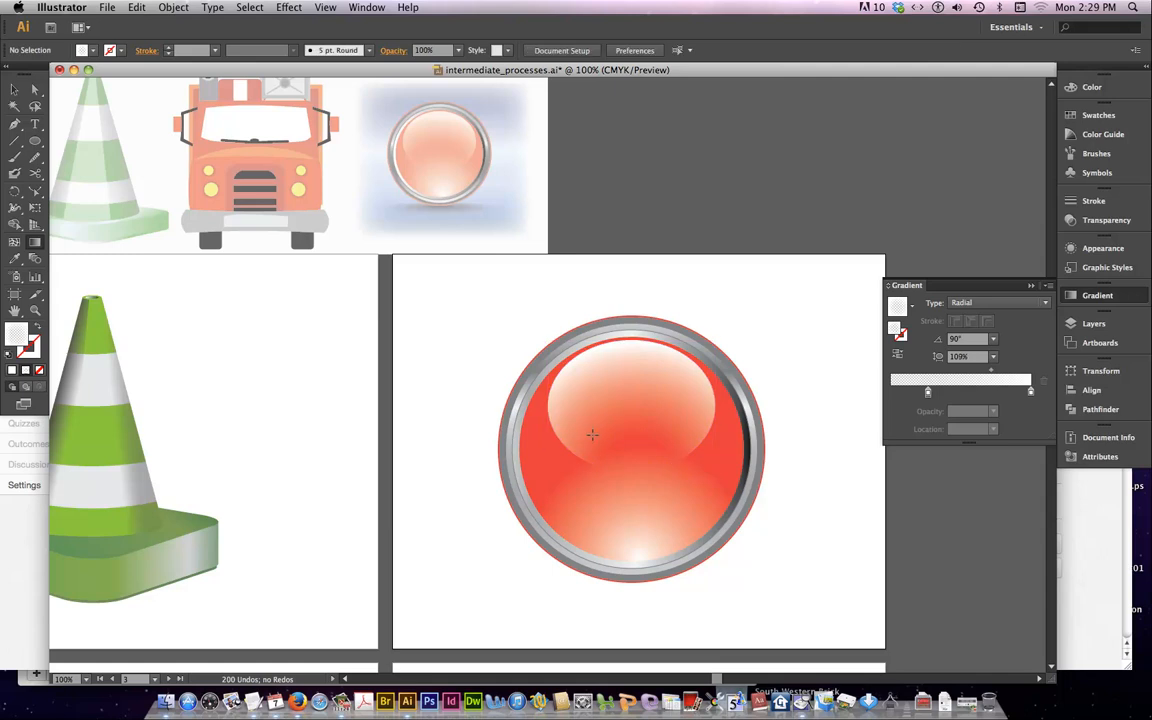
left_click(694, 404)
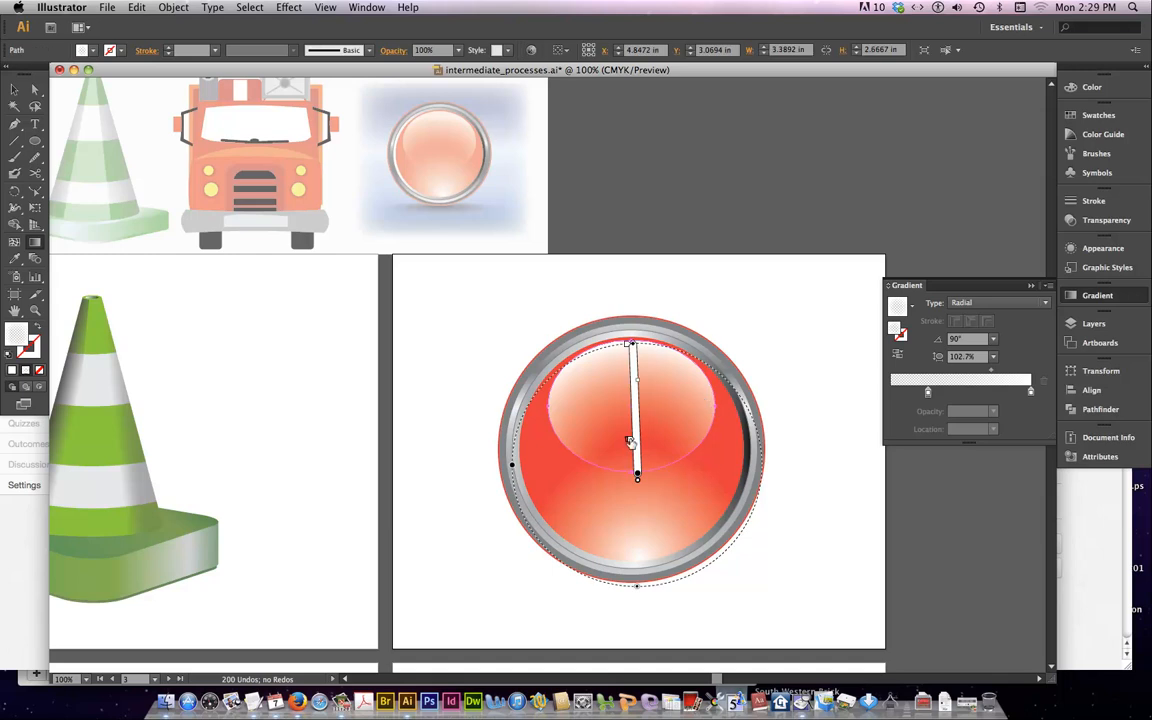
left_click_drag(630, 440, 630, 432)
left_click(825, 391)
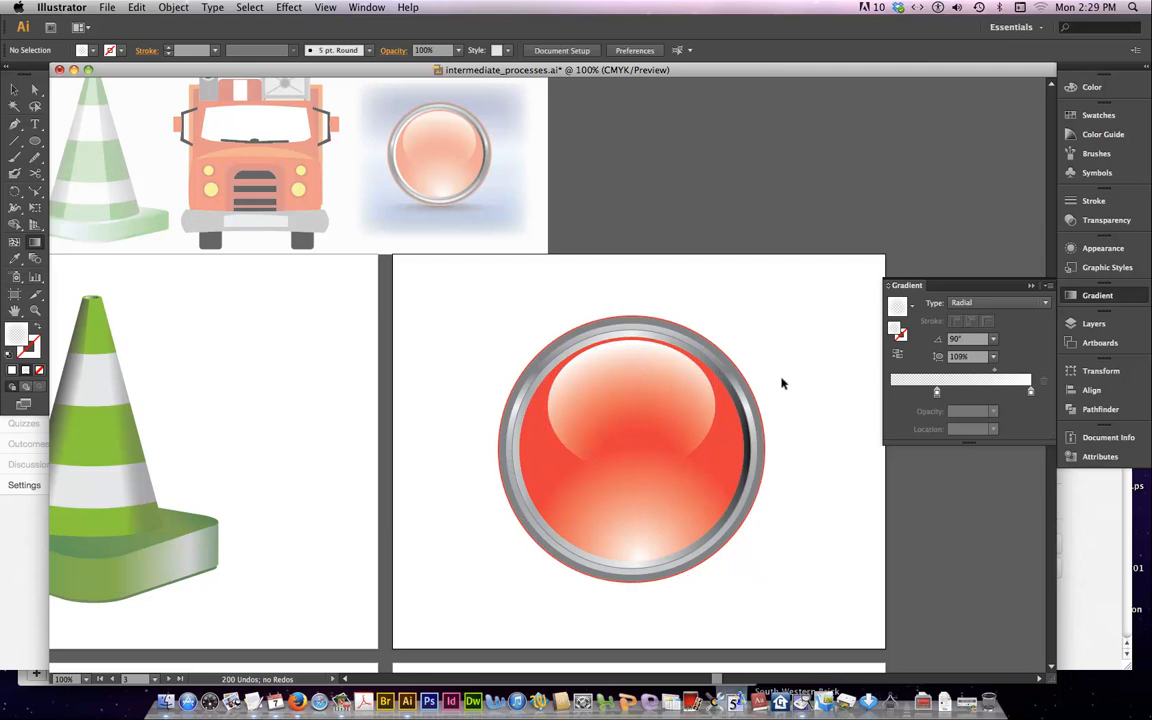
Set the opacity of the outer white stop in the highlight ellipse's gradient to 80%
left_click(618, 378)
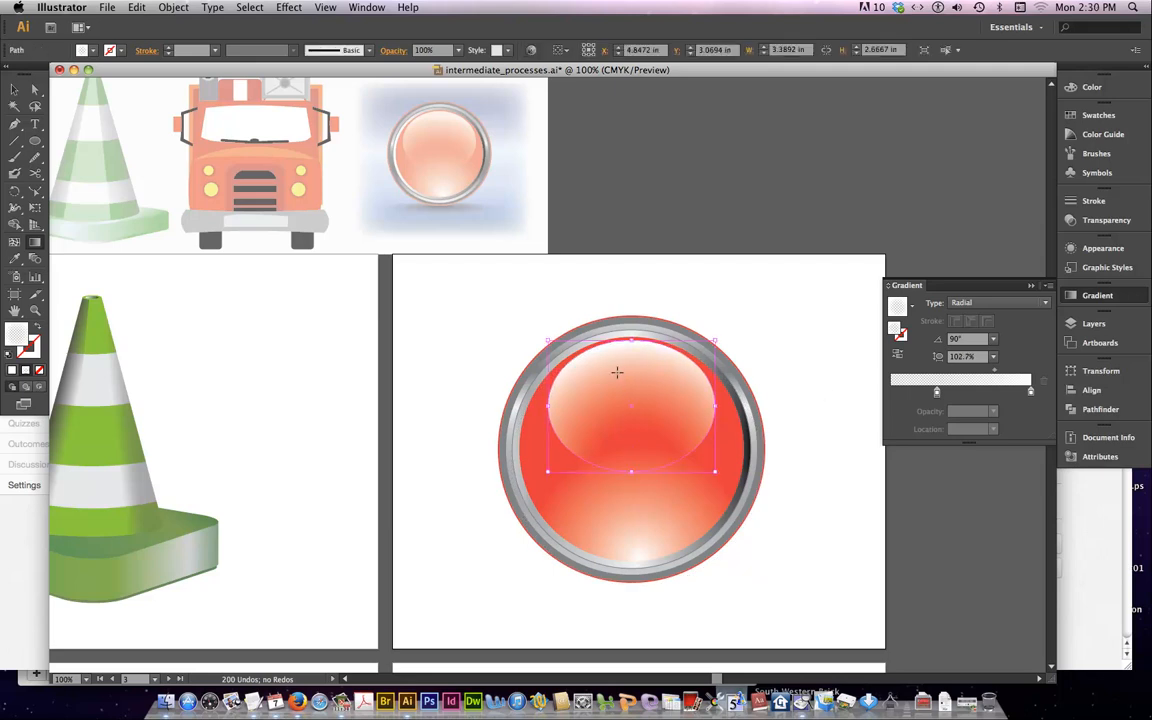
left_click(1031, 392)
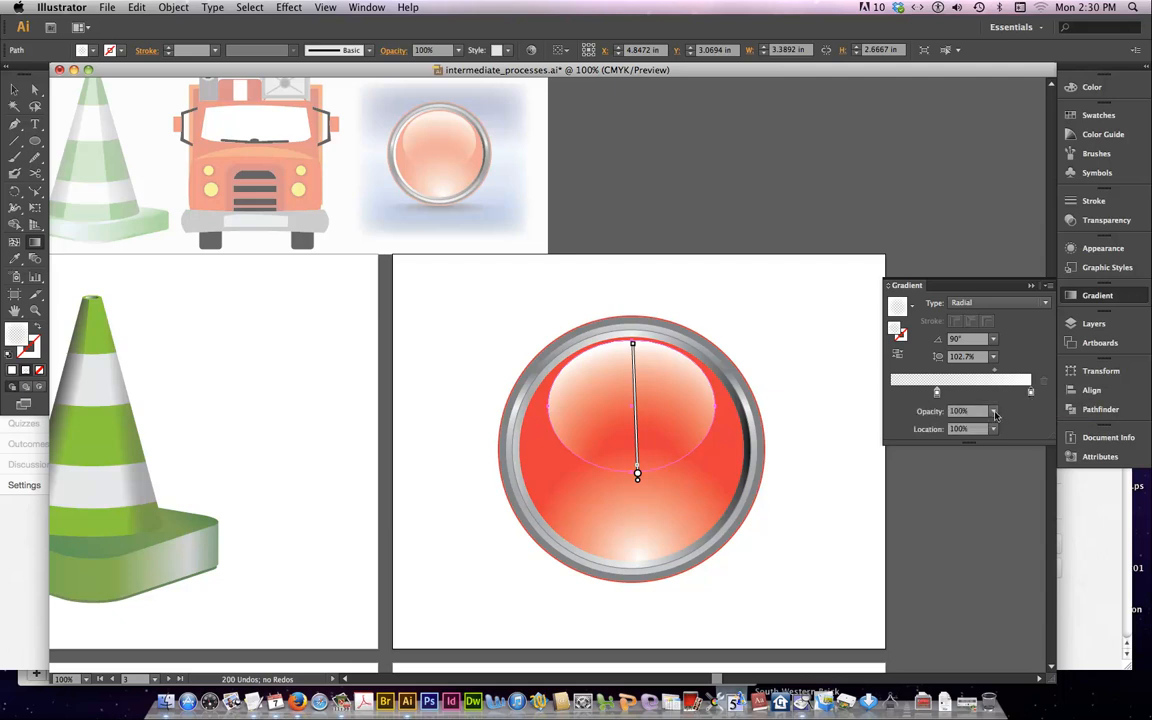
left_click(993, 411)
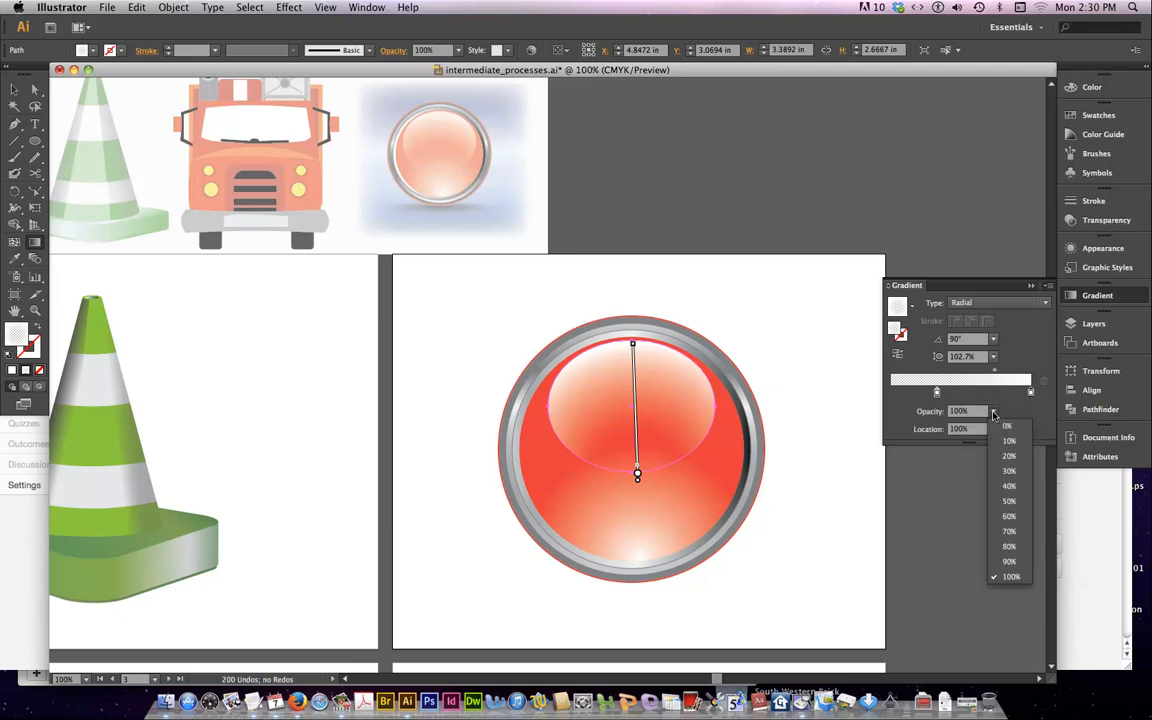
left_click(1010, 546)
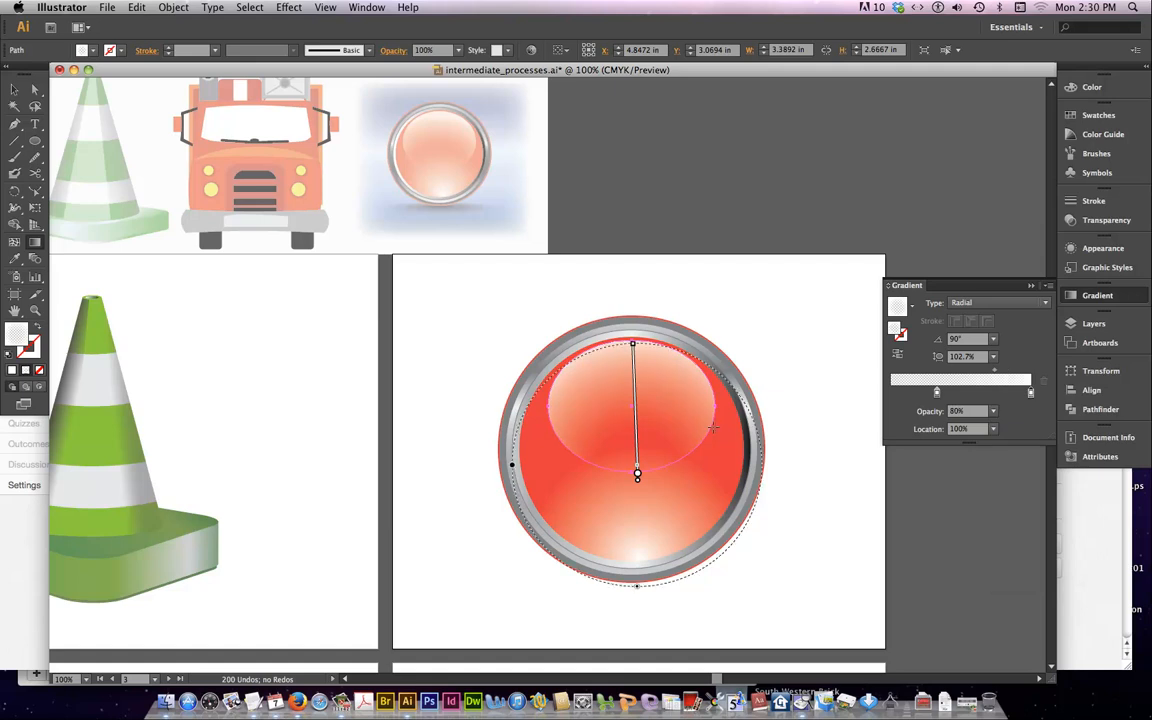
Draw a black ellipse about 5.08 in wide and 0.79 in high centered on the button's lower edge and nudge it down slightly
left_click(763, 356)
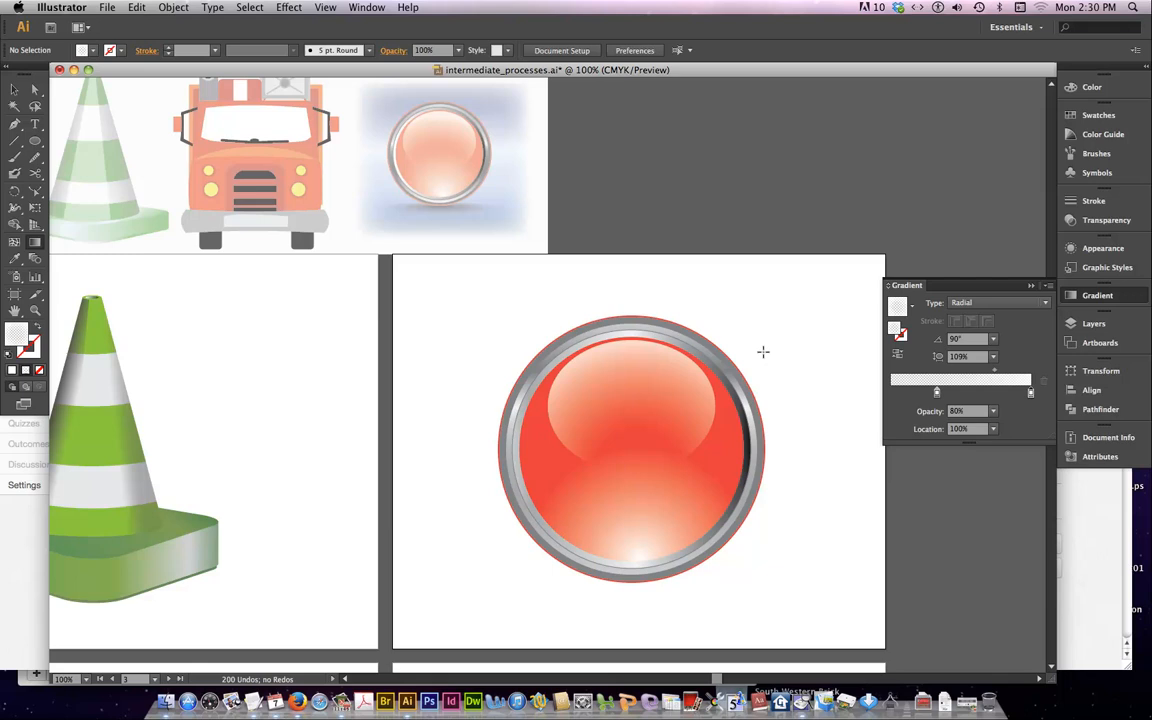
key("super+minus")
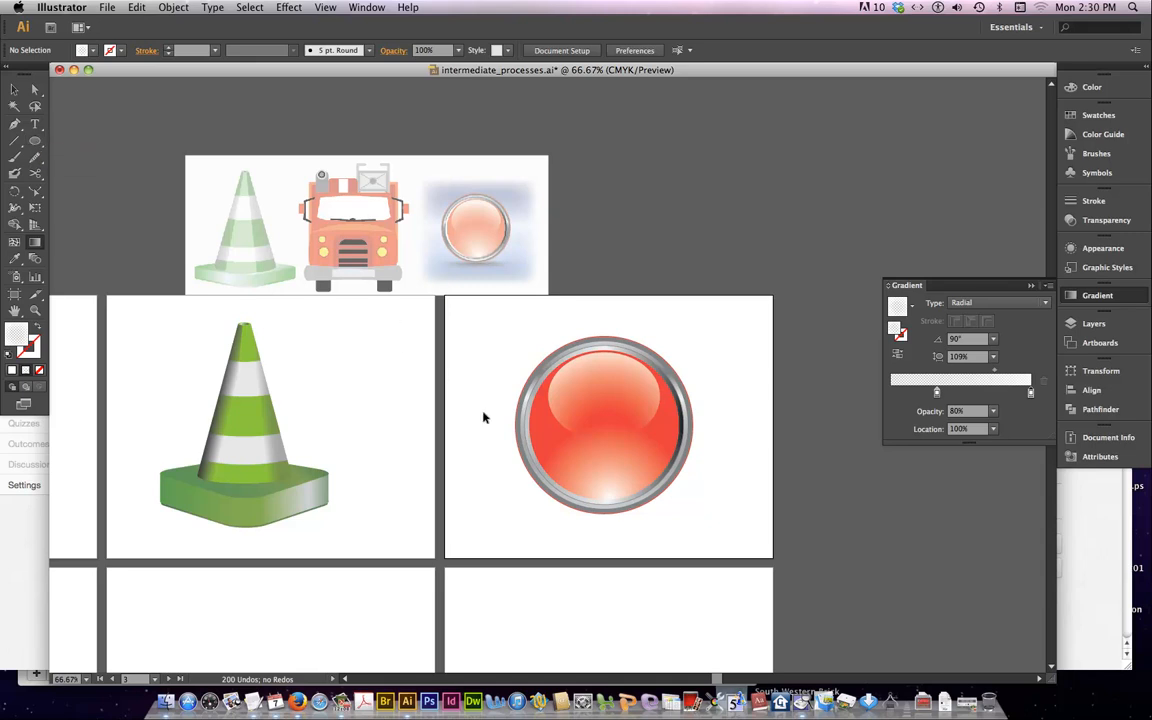
left_click(92, 51)
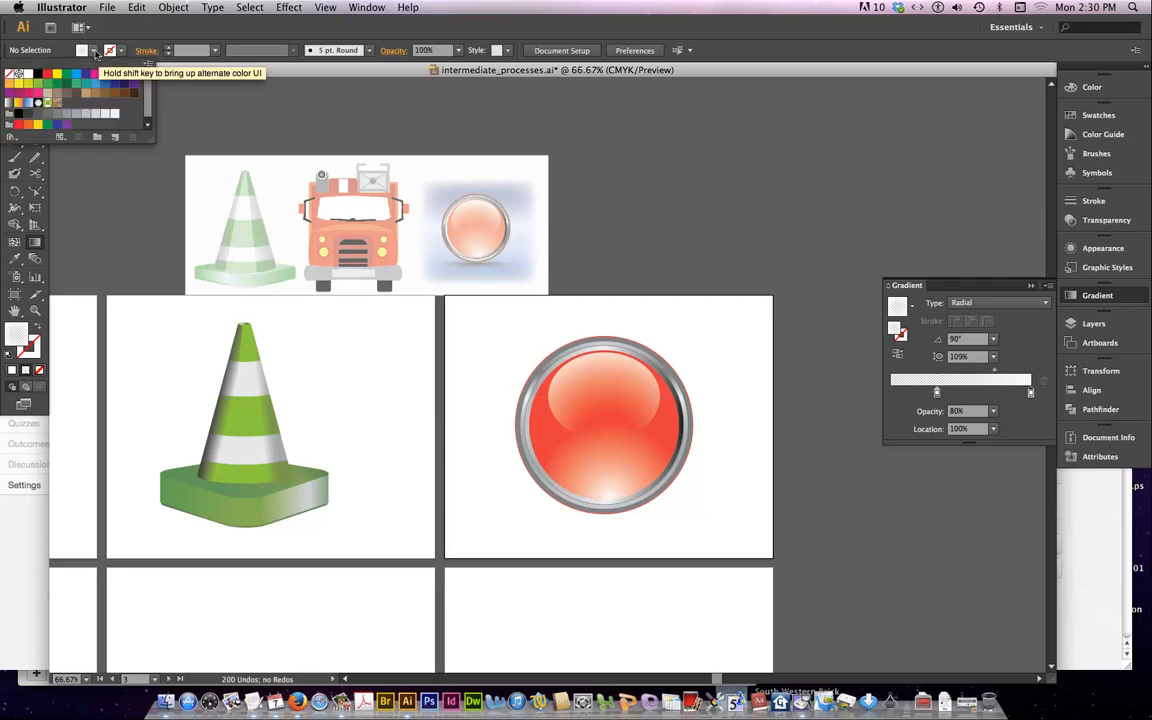
left_click(37, 75)
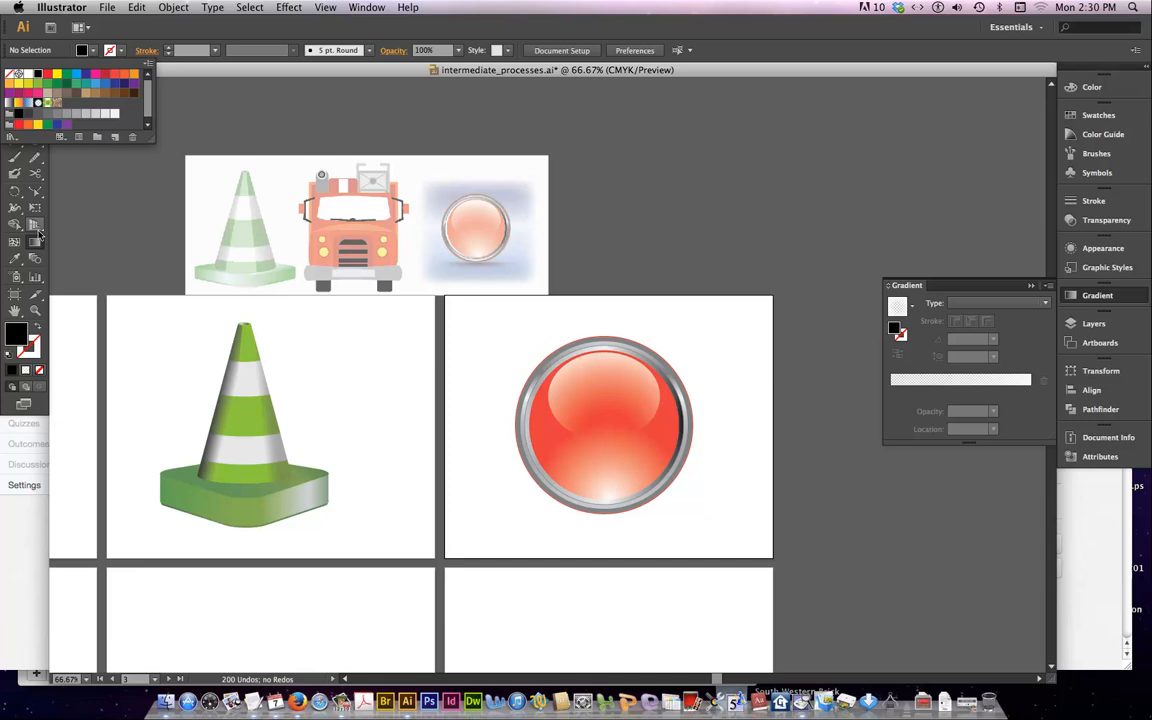
left_click(176, 35)
left_click(34, 145)
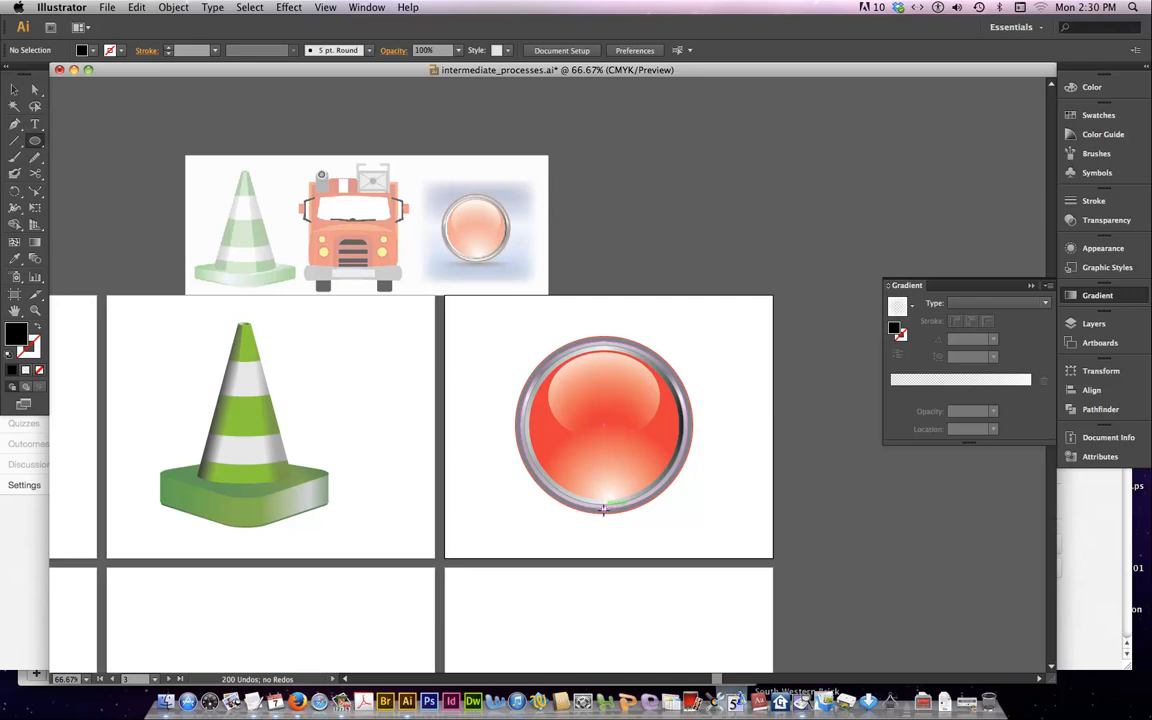
left_click_drag(603, 509, 688, 522)
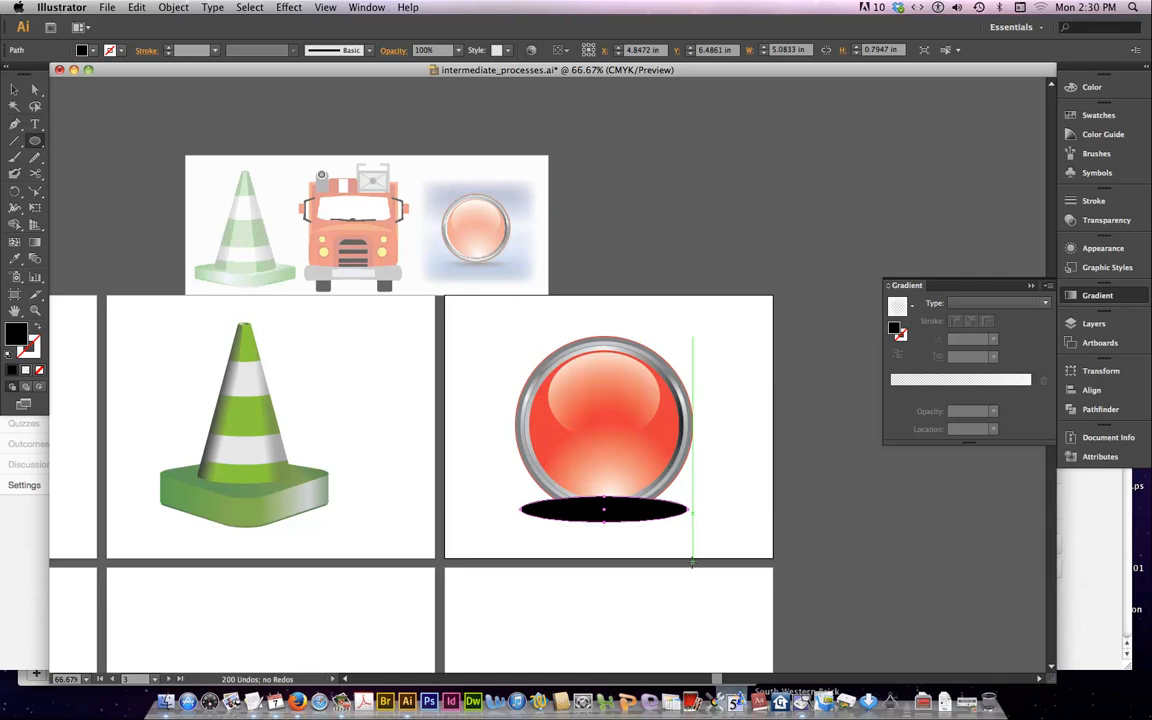
key("Down")
key("Down")
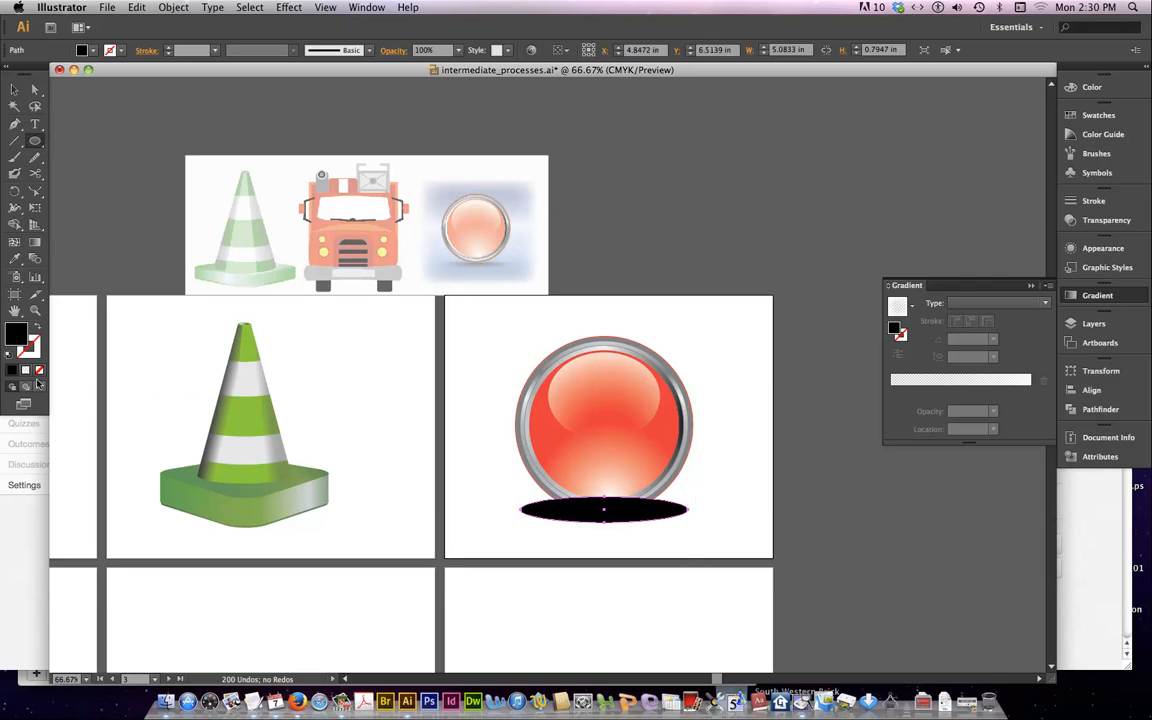
Send the black ellipse behind the button artwork and switch the drawing mode to Draw Behind
right_click(647, 477)
mouse_move(680, 658)
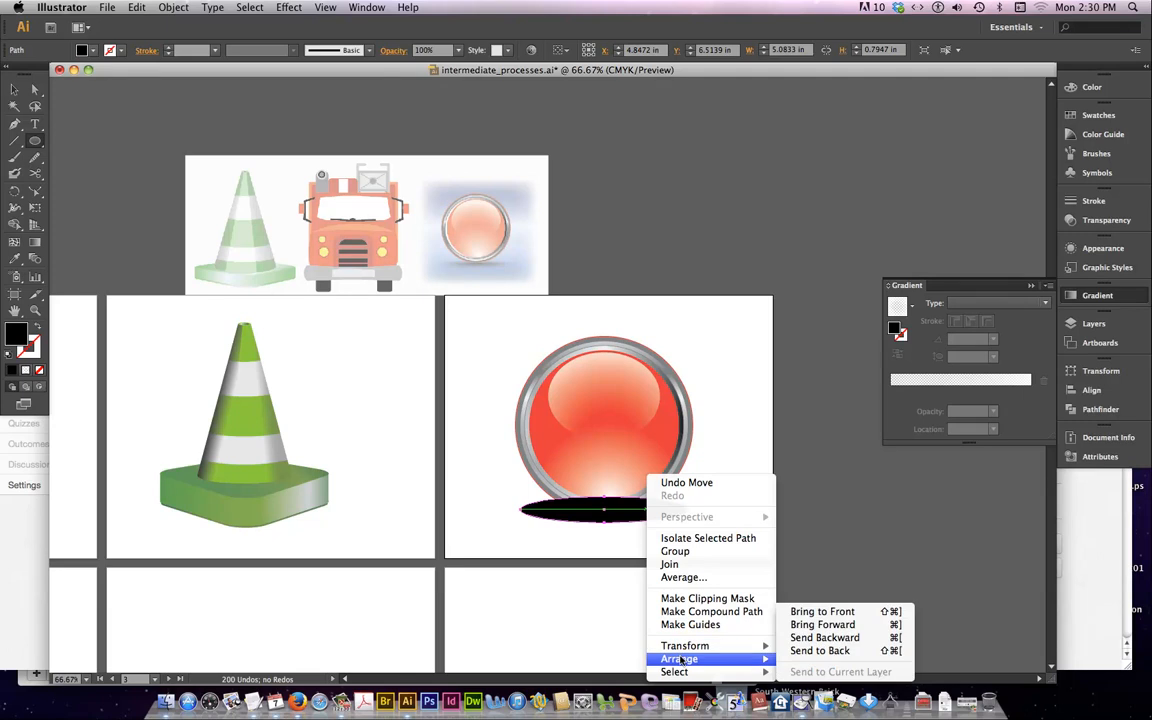
left_click(816, 650)
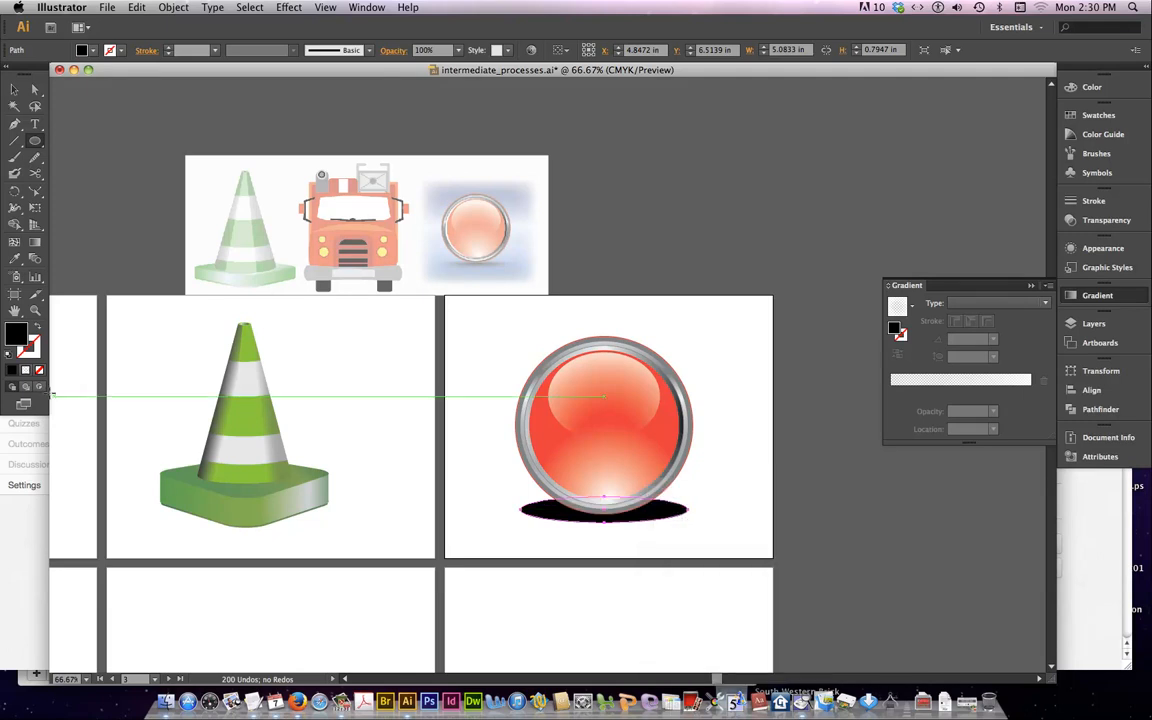
left_click(26, 389)
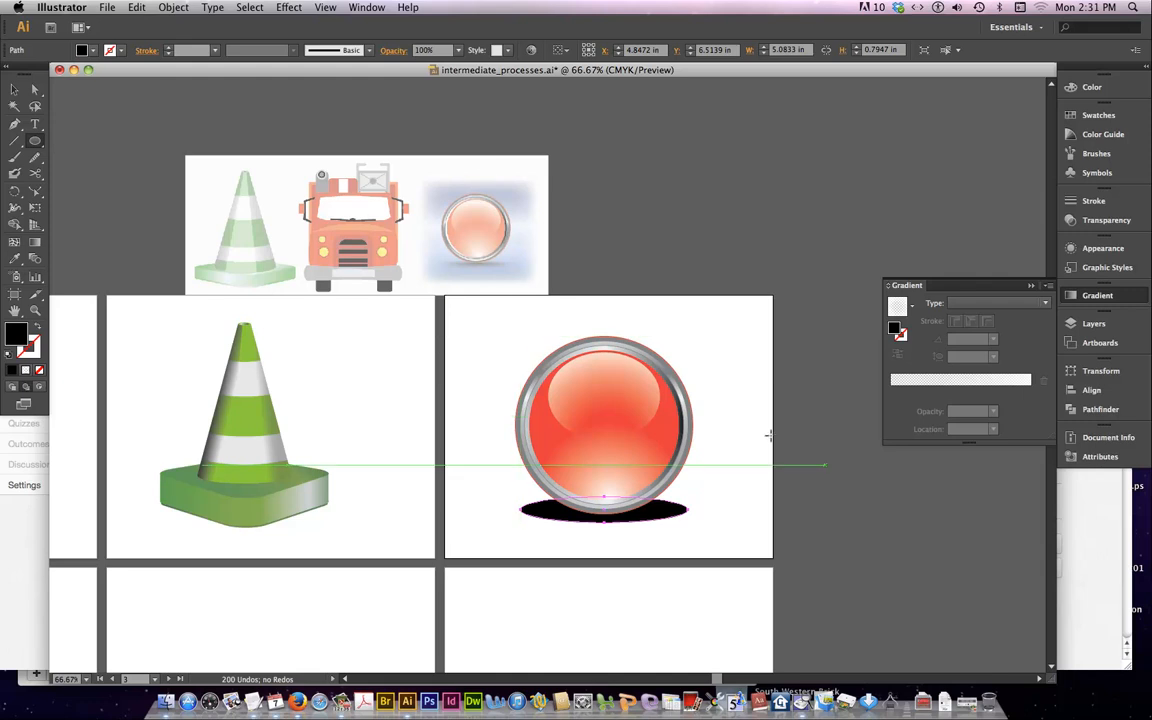
Apply a Feather effect with a 0.4 in radius to the black shadow ellipse
left_click(275, 8)
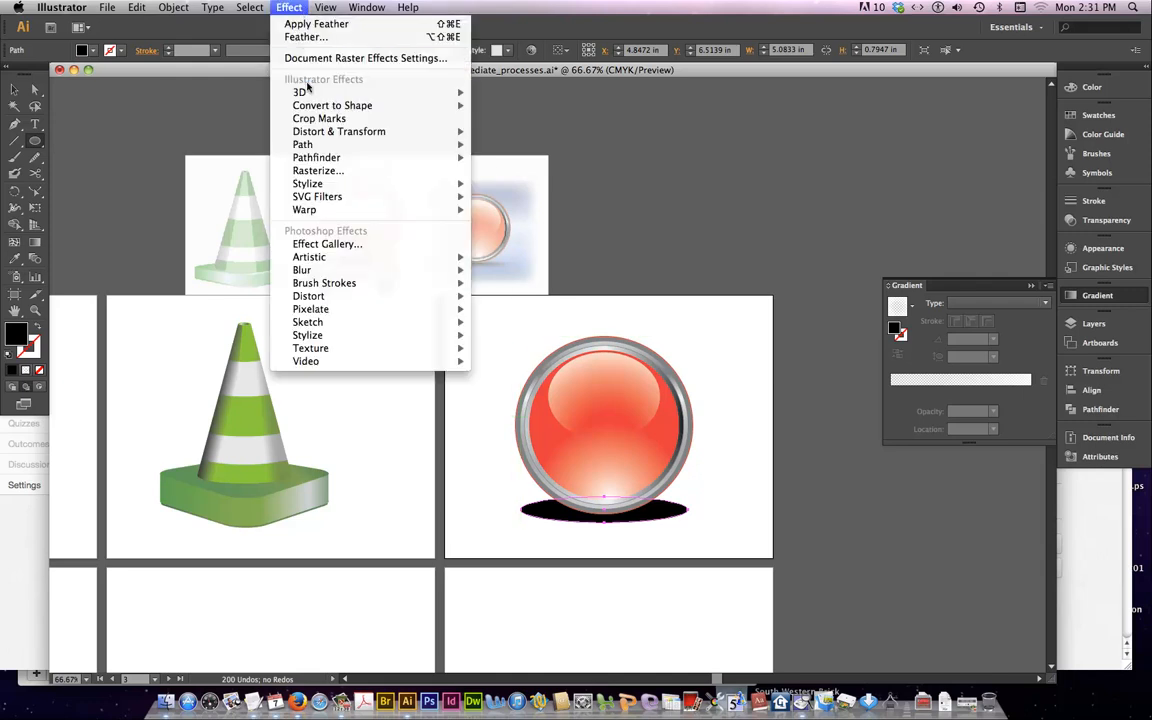
mouse_move(308, 190)
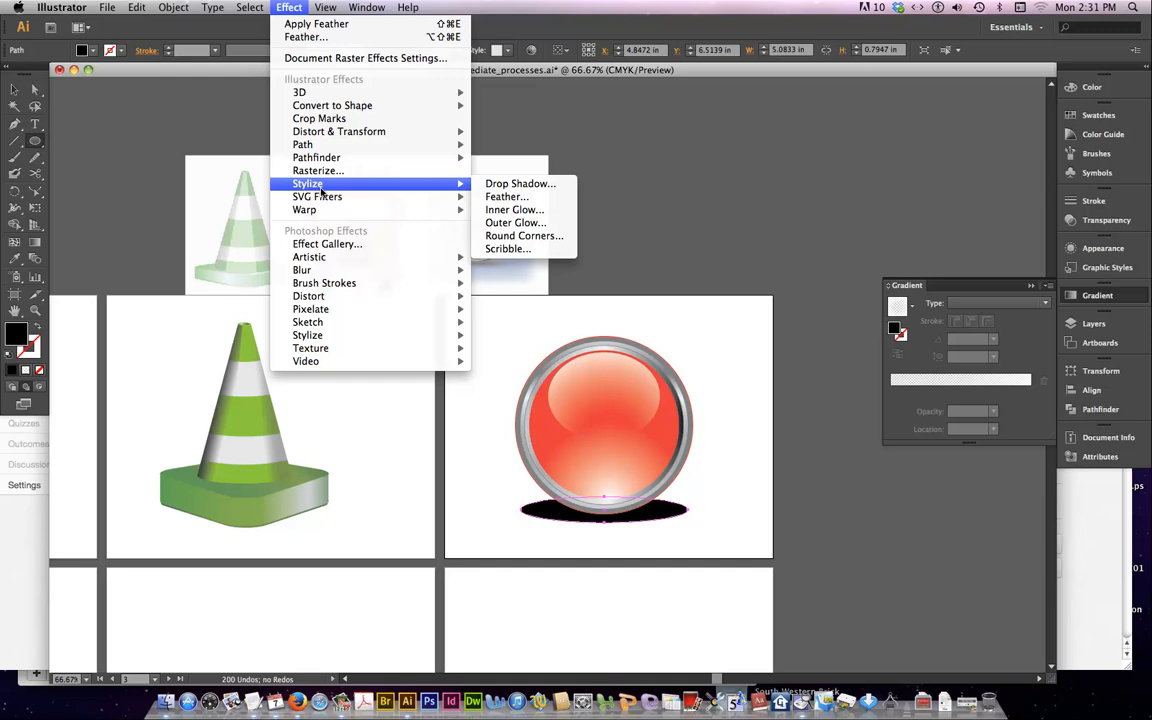
left_click(520, 197)
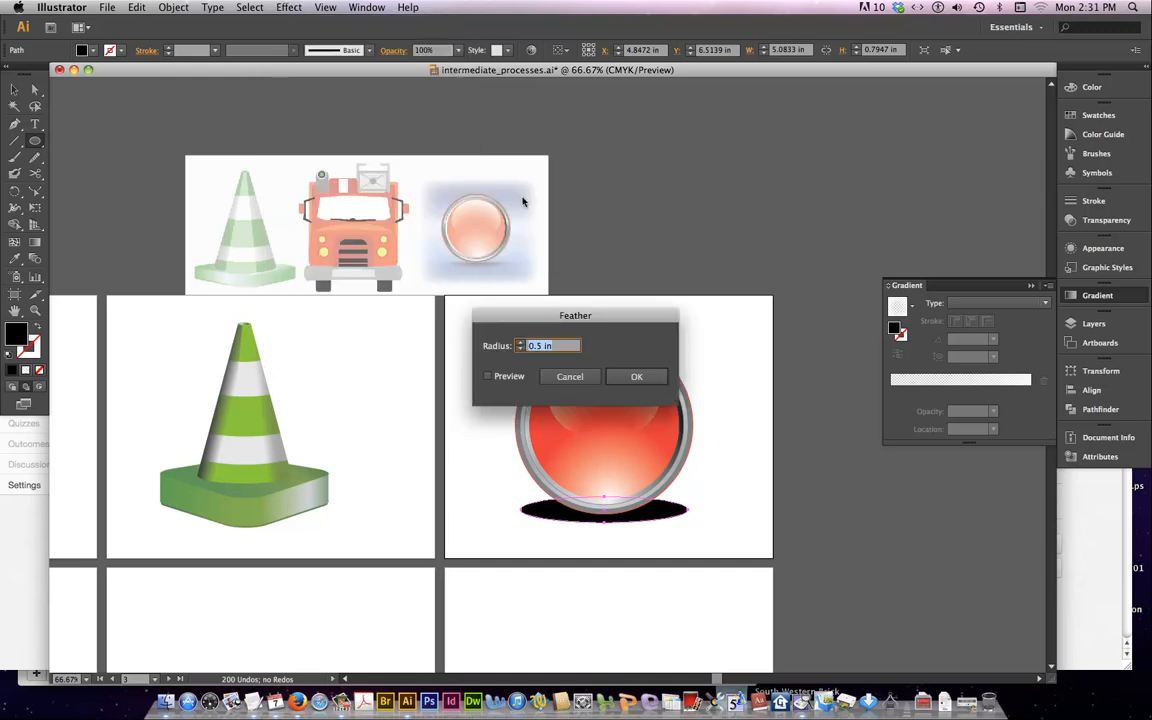
left_click(489, 376)
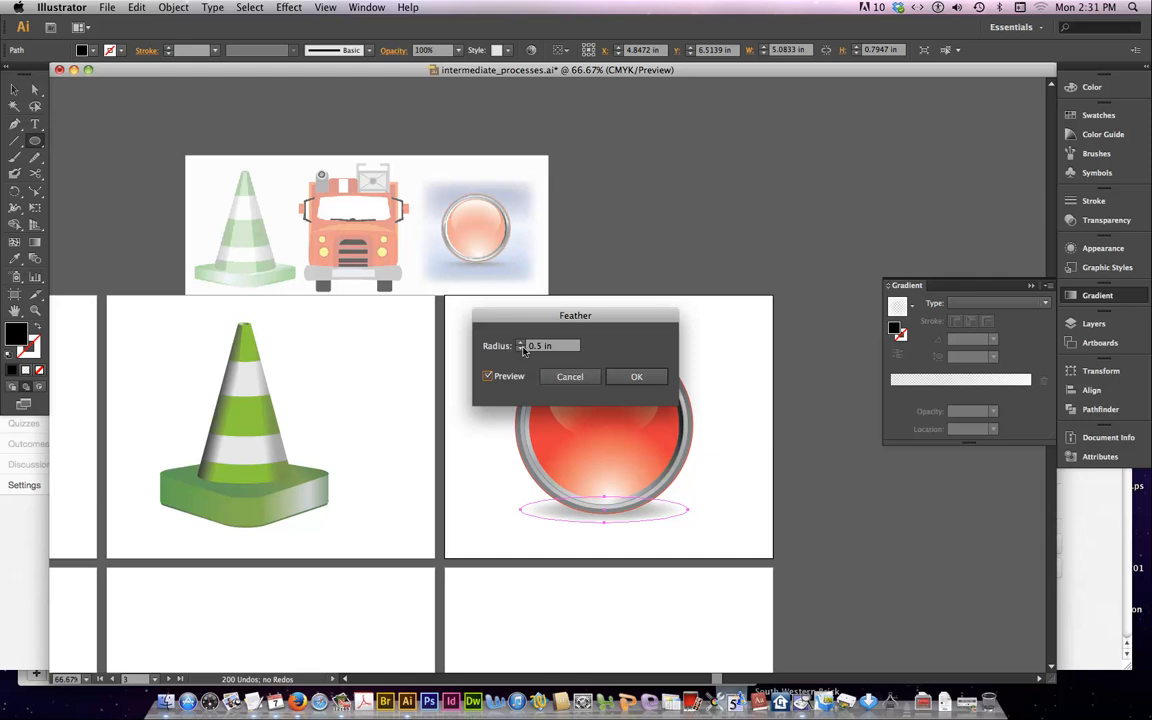
left_click(521, 349)
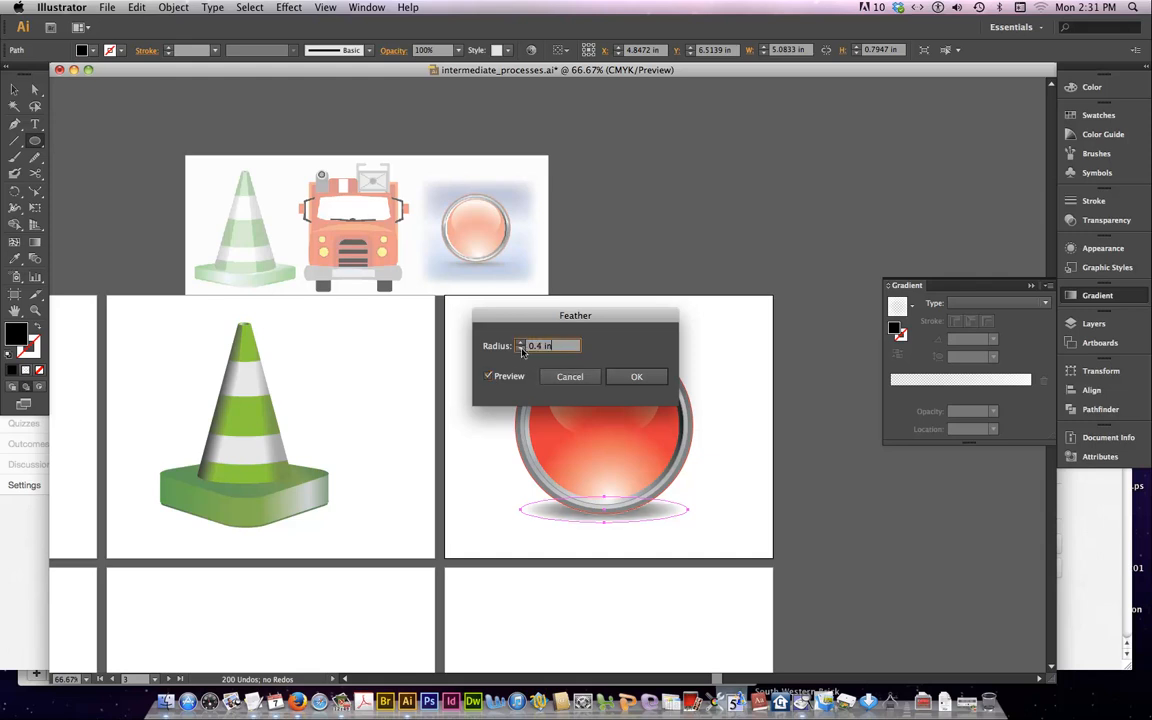
left_click(636, 376)
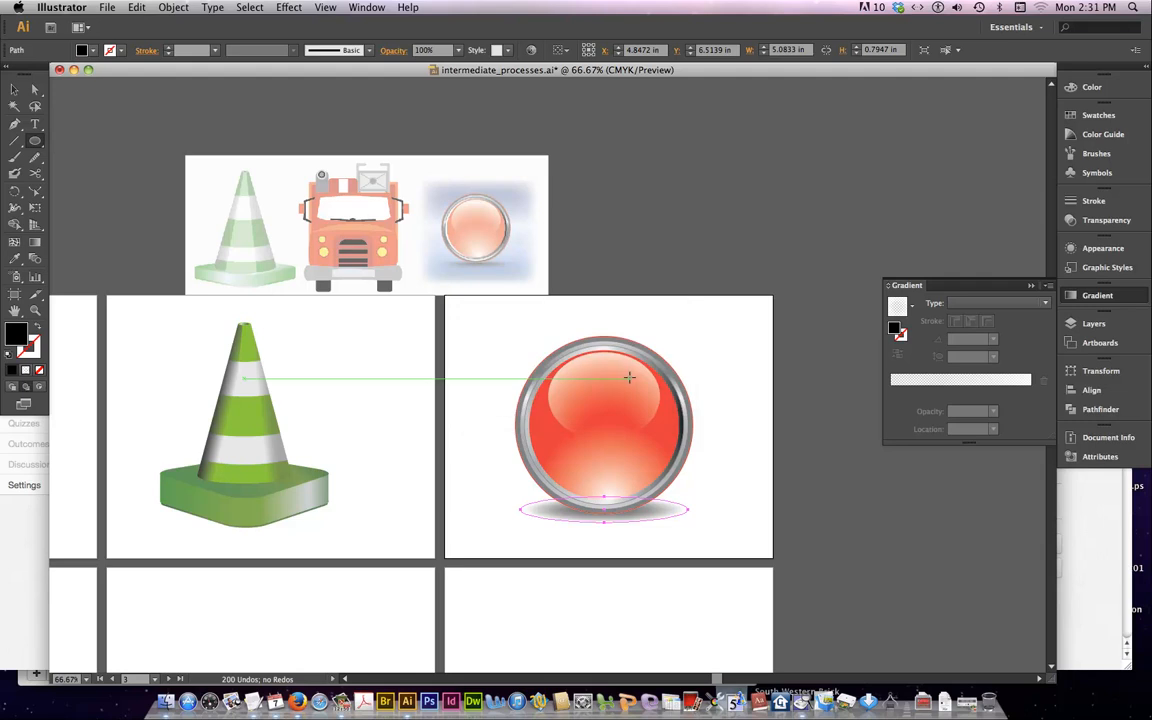
Reduce the opacity of the feathered shadow ellipse to 50%
scroll(857, 292, "left", 2)
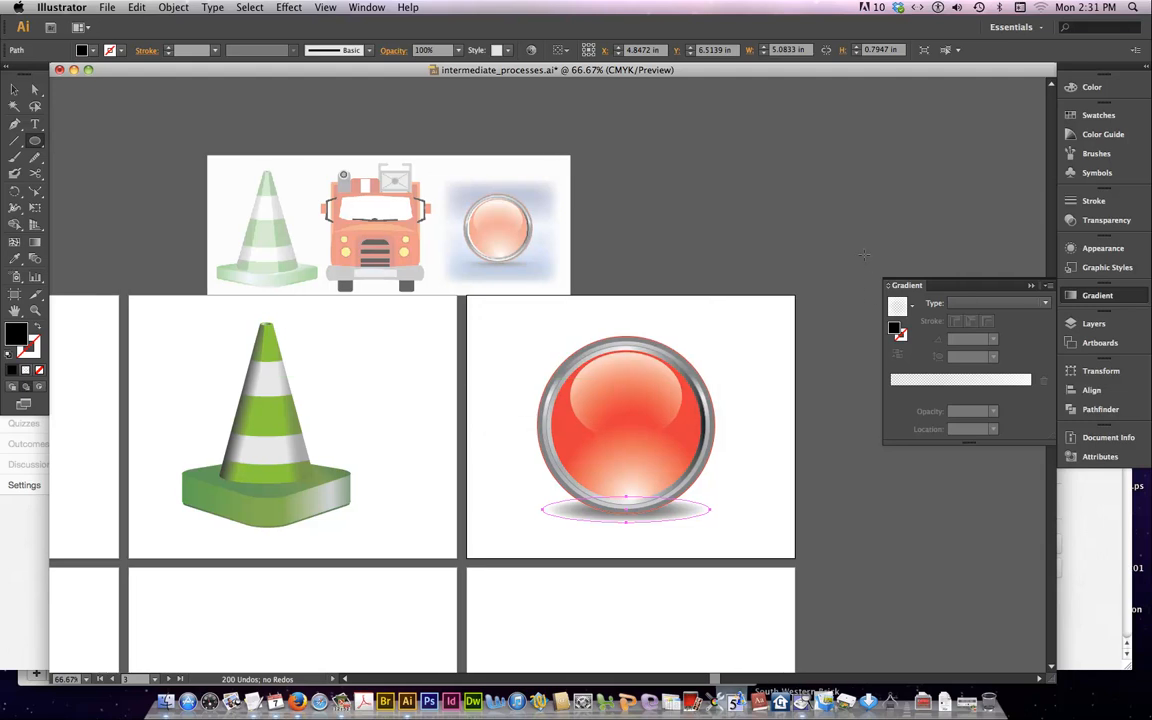
left_click(1100, 221)
left_click(1045, 210)
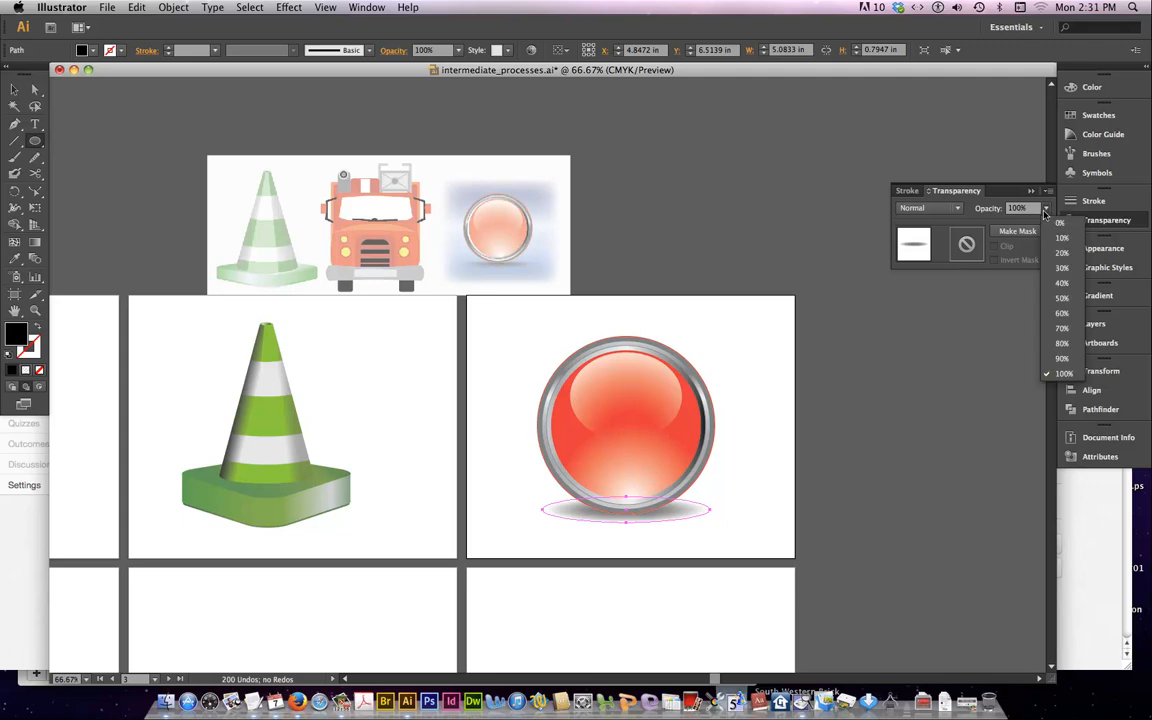
left_click(1062, 298)
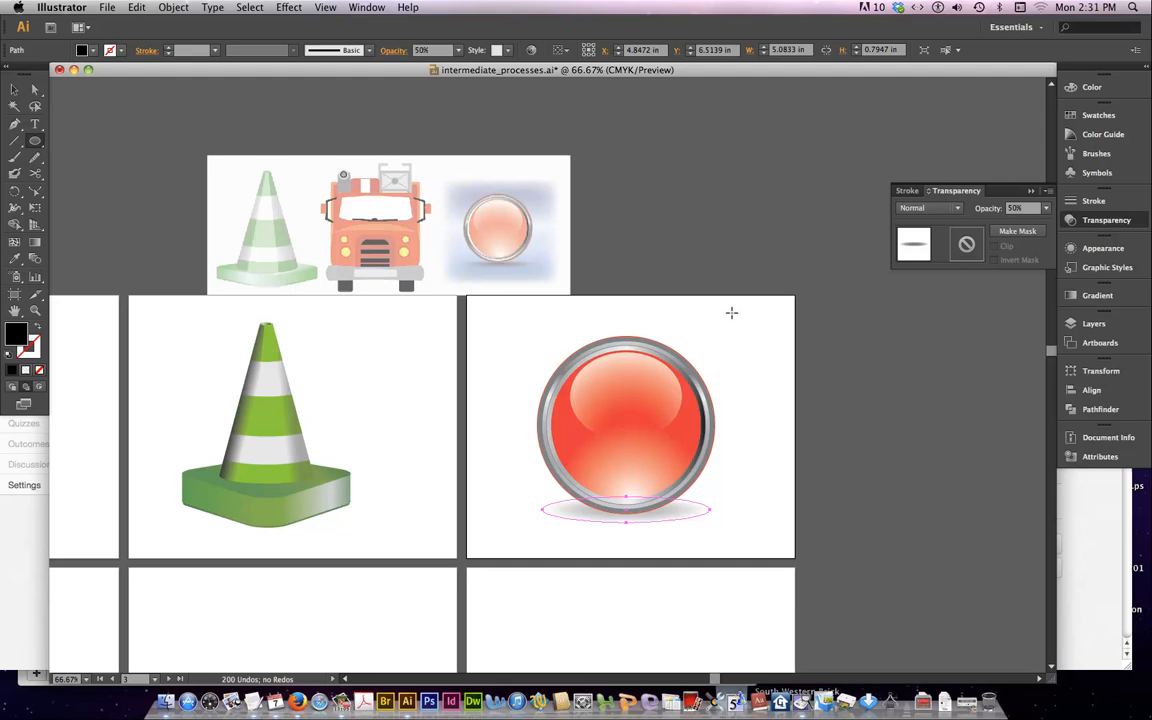
Draw a background rectangle about 7.75 in wide and 6.96 in high behind the button and its shadow
left_click(10, 90)
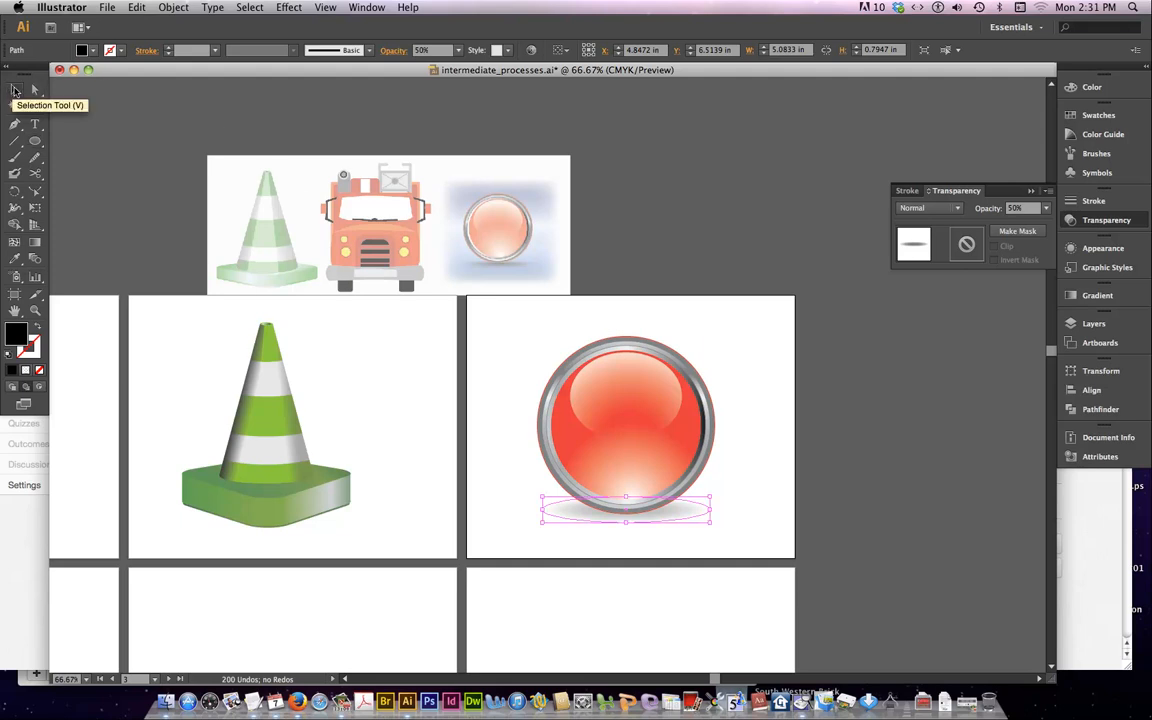
left_click(36, 142)
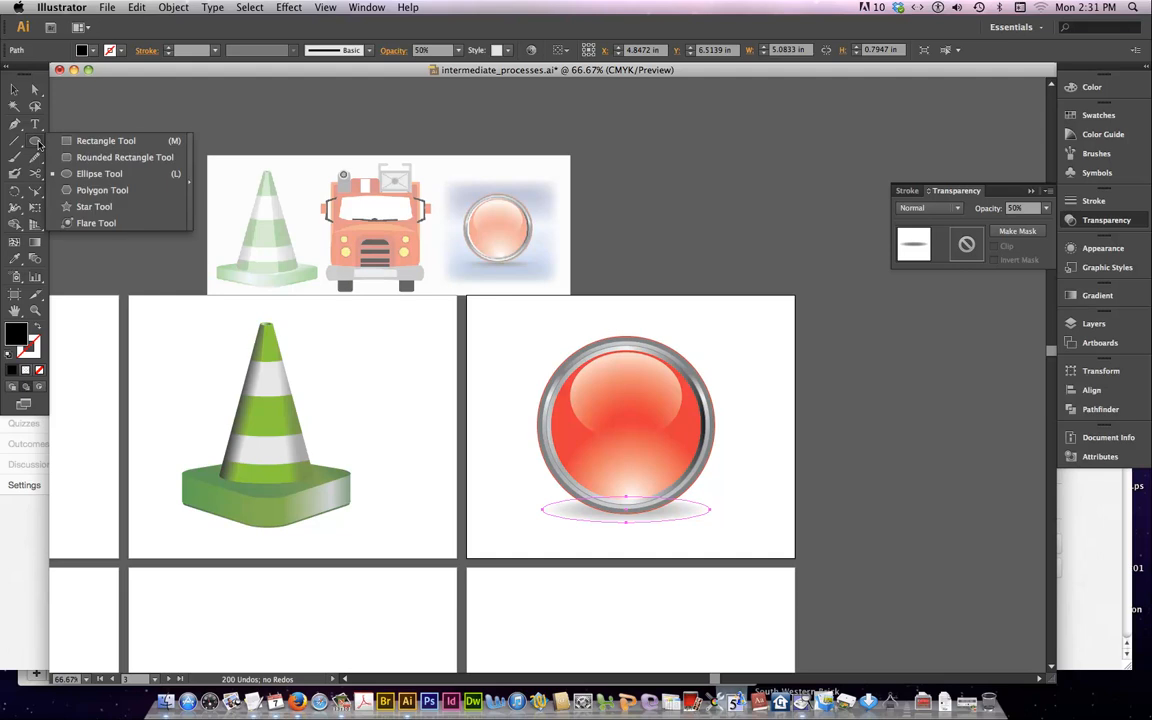
left_click(105, 140)
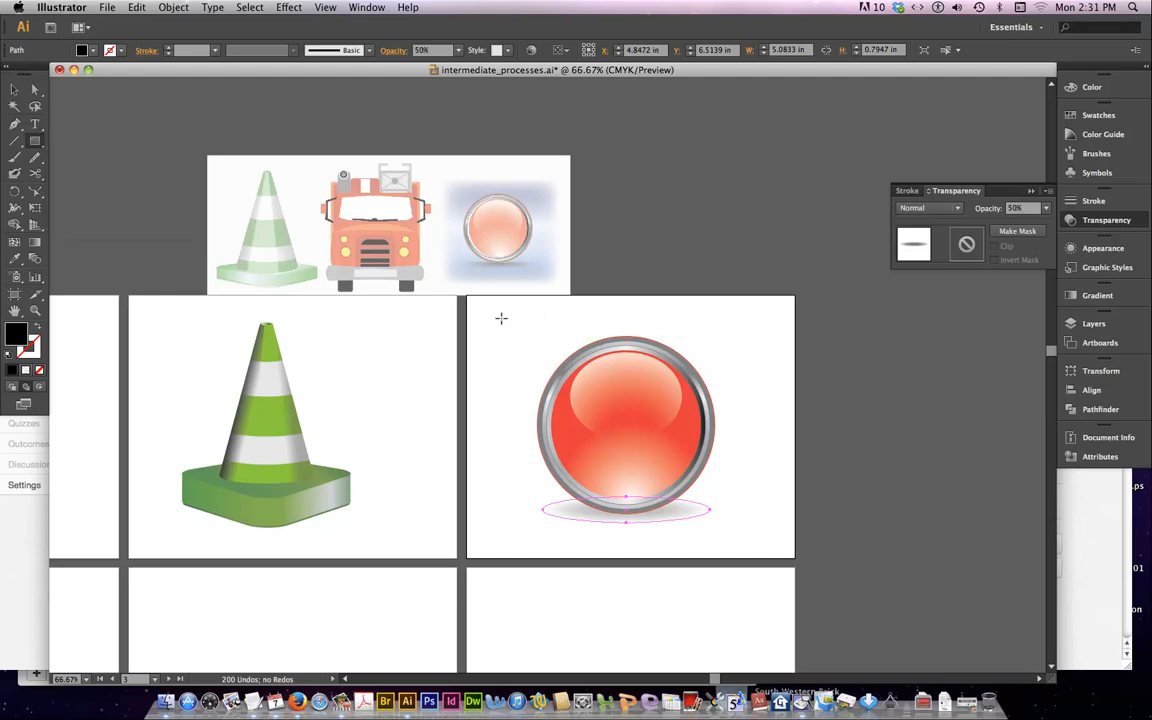
left_click_drag(501, 318, 755, 543)
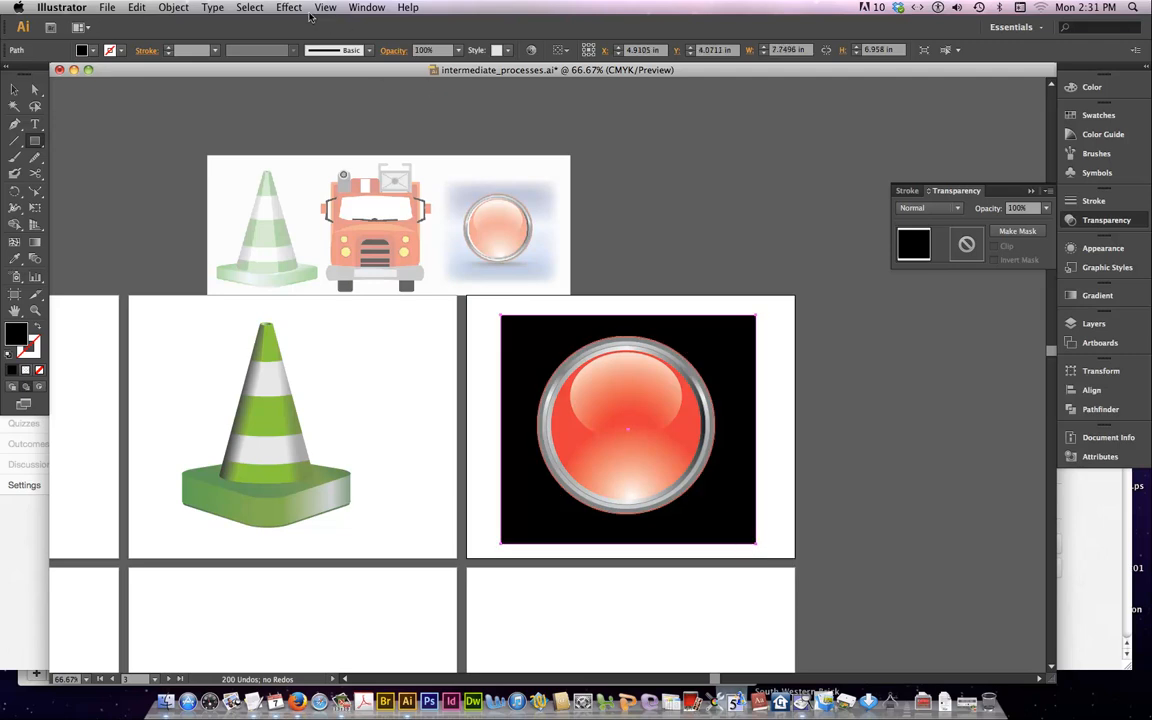
Fill the background rectangle with the Fading Sky gradient swatch
left_click(85, 50)
scroll(32, 104, "down", 1)
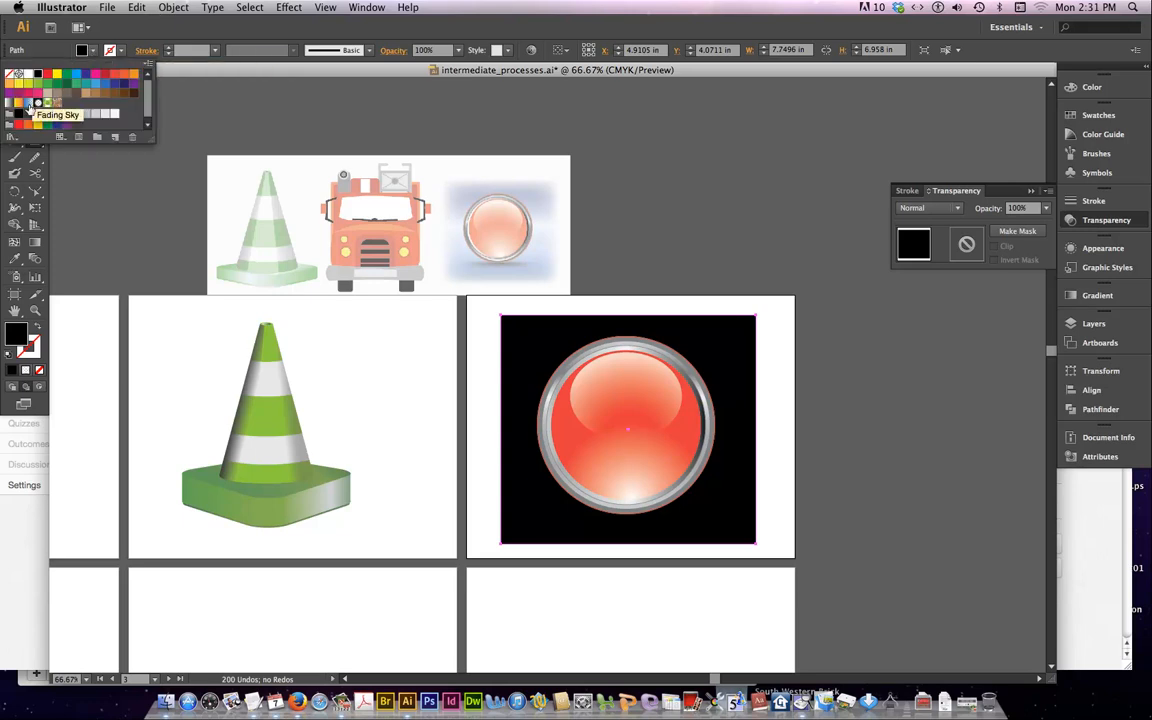
left_click(30, 105)
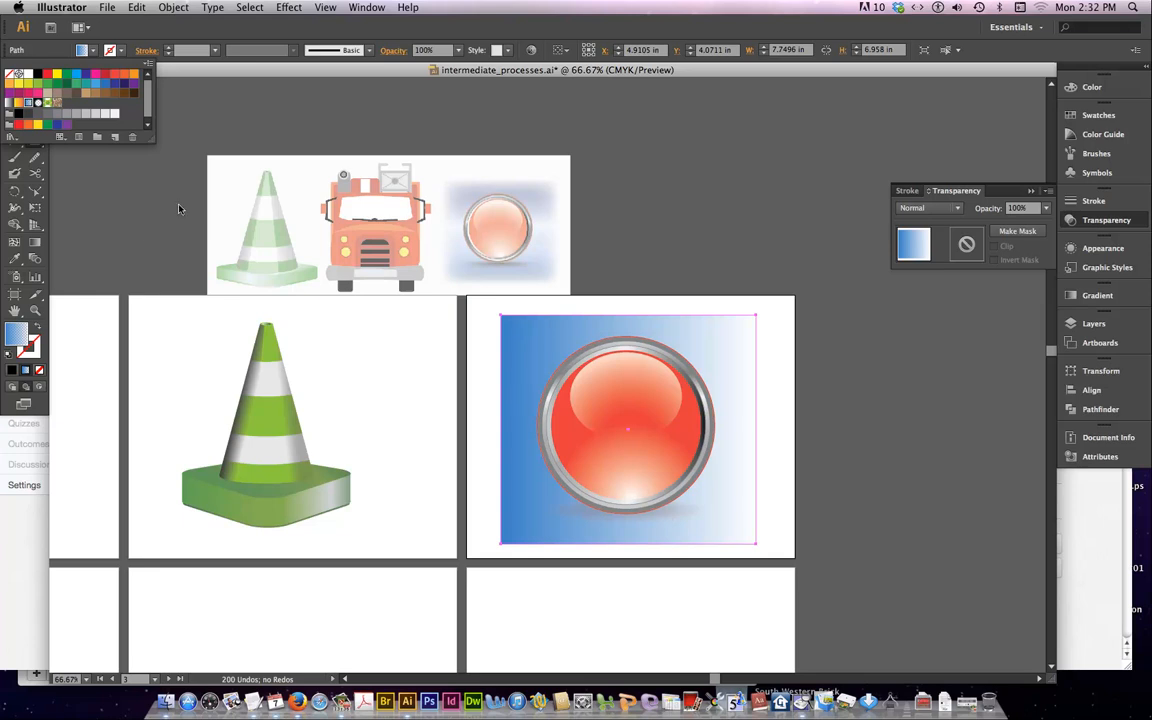
left_click(35, 244)
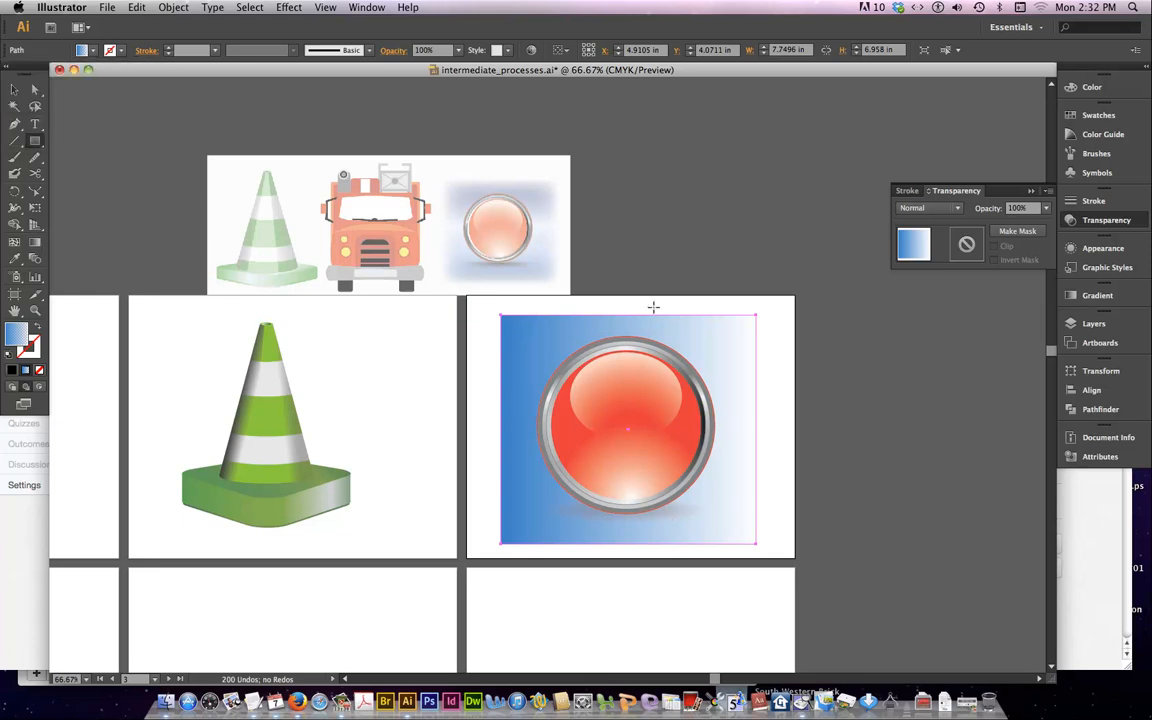
left_click_drag(628, 315, 629, 546)
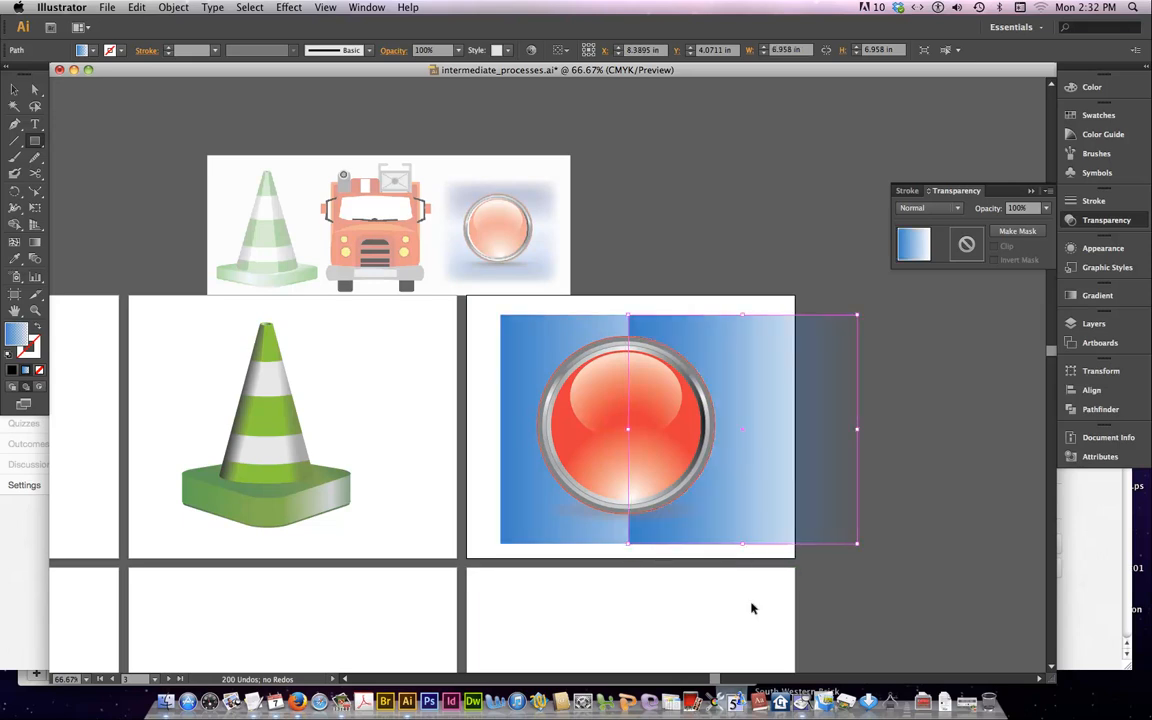
key("super+z")
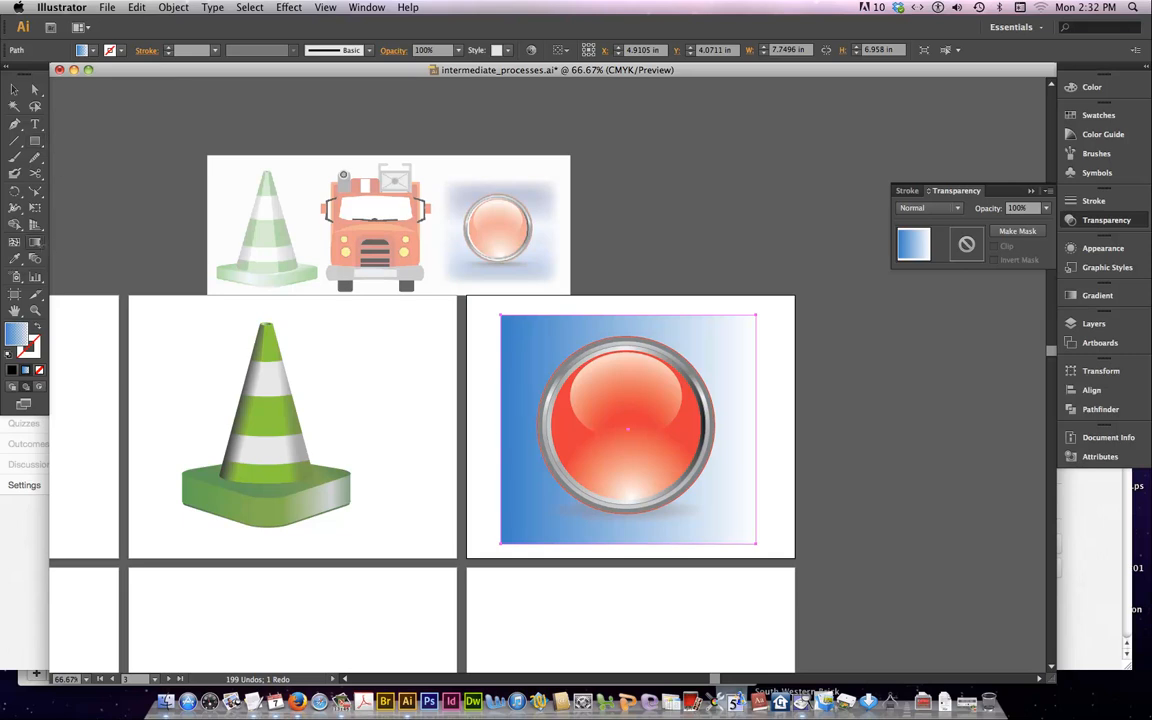
Redirect the background rectangle's gradient to run vertically from blue at its top edge to the light end at its bottom edge
left_click(35, 242)
left_click_drag(627, 314, 634, 545)
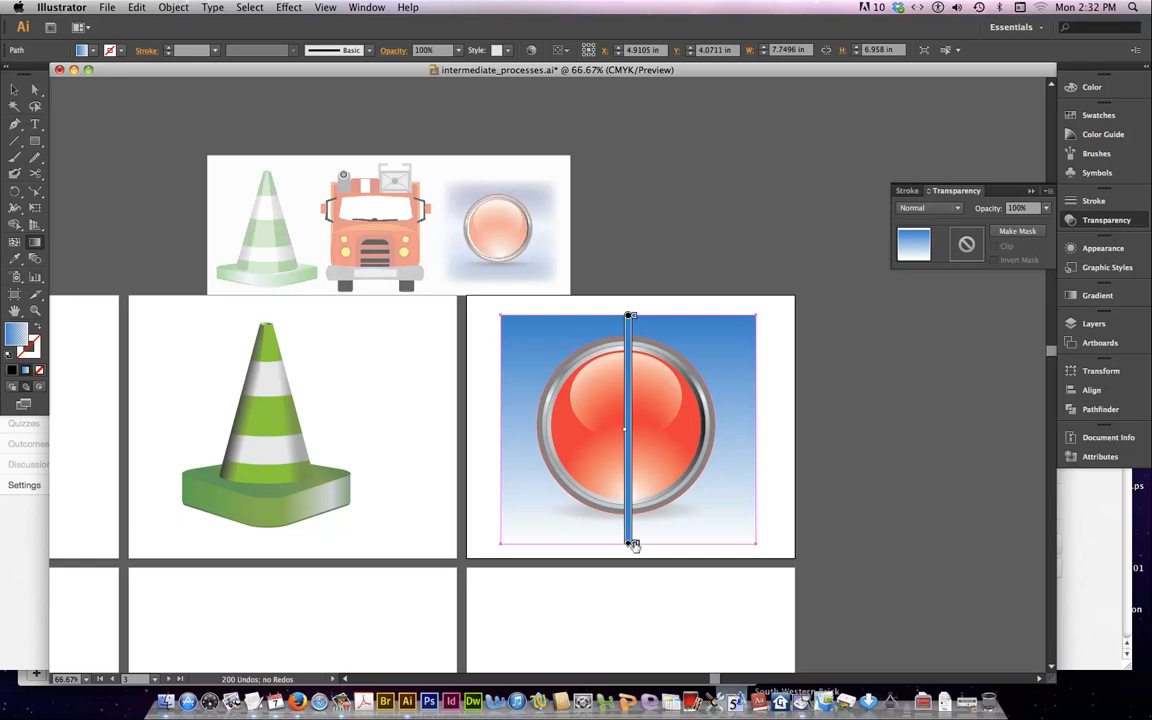
Bring up the background rectangle's gradient settings beside the artboard and choose the High Contrast 2 harmony in the Color Guide
left_click(1097, 295)
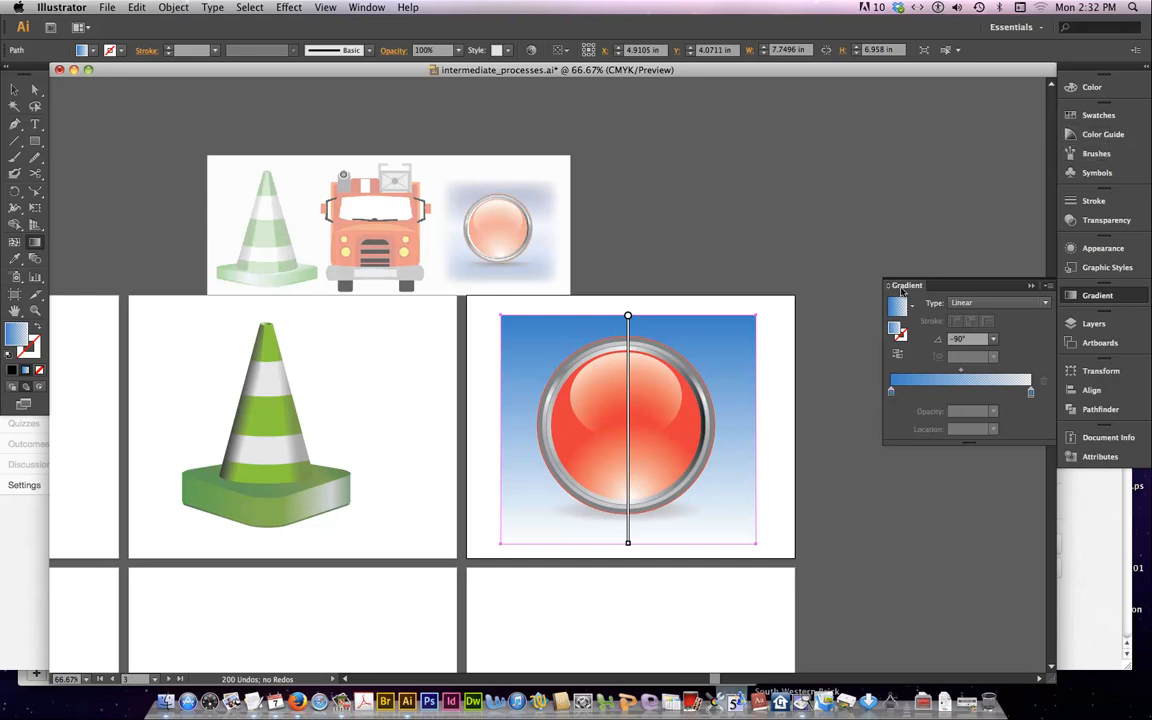
left_click_drag(902, 288, 860, 305)
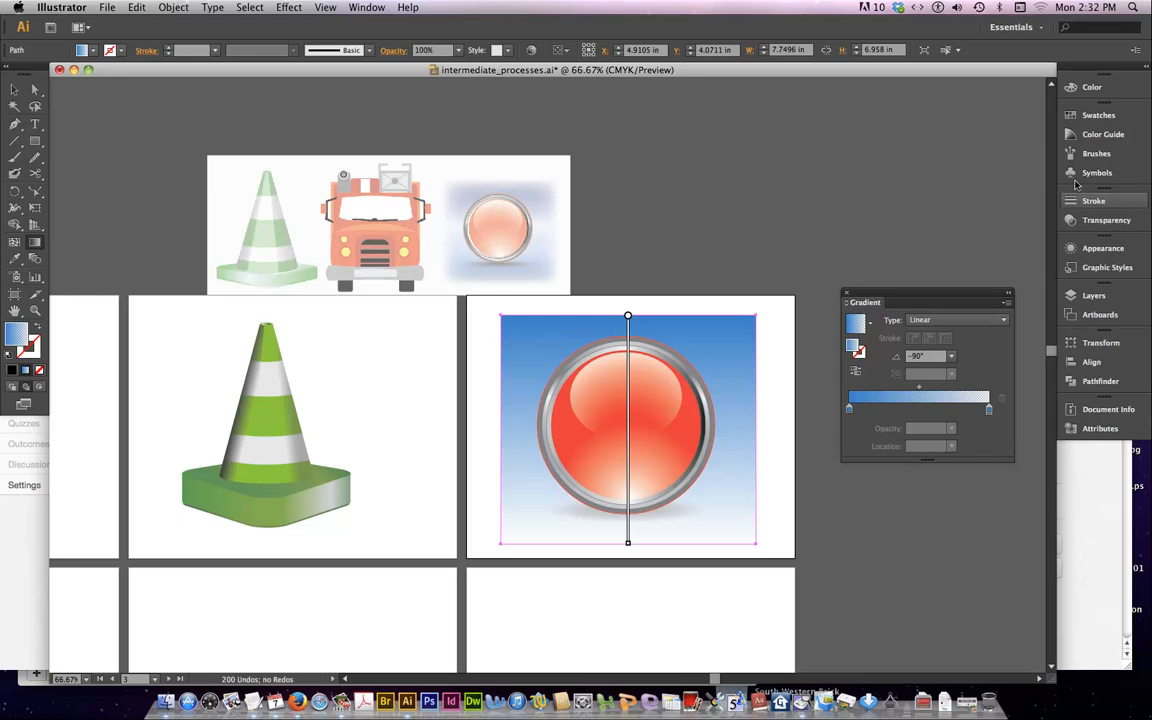
left_click(1101, 138)
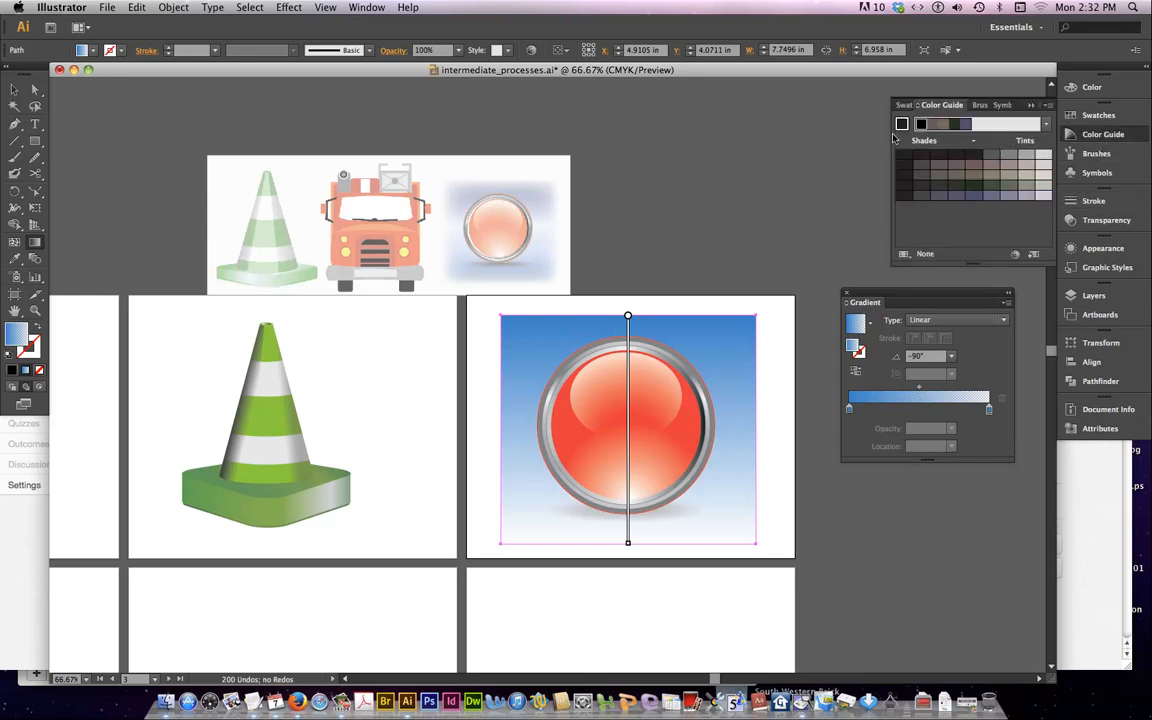
left_click(945, 123)
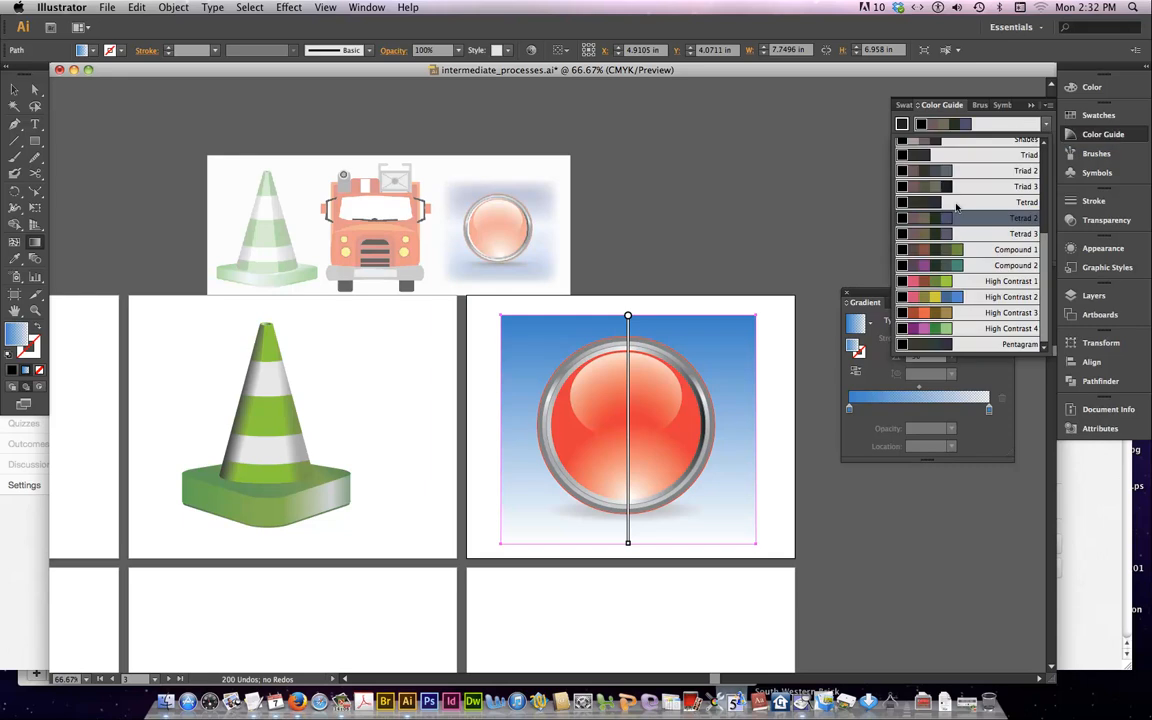
left_click(943, 298)
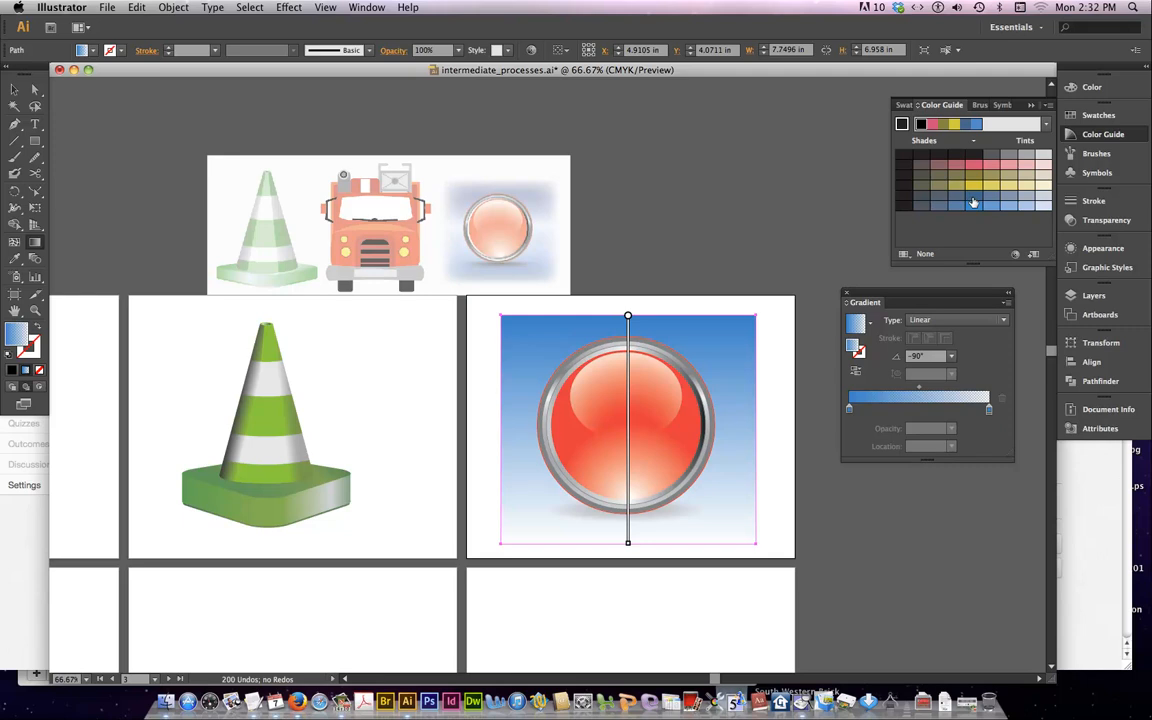
left_click(1046, 124)
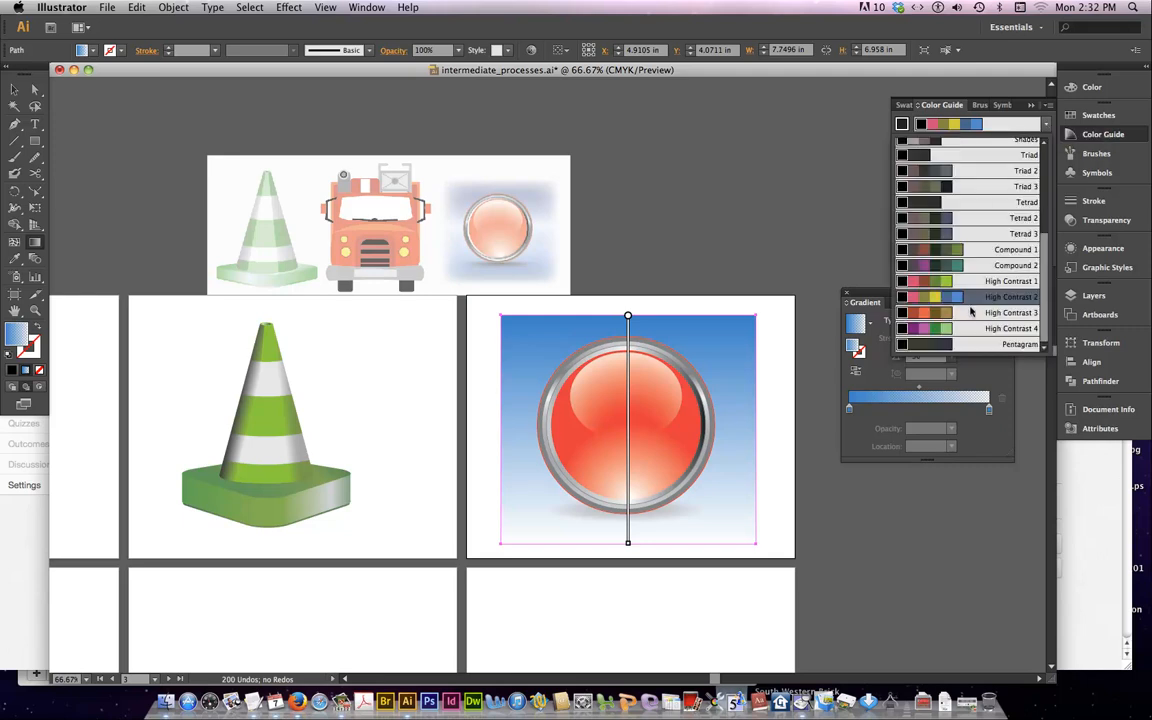
left_click(975, 298)
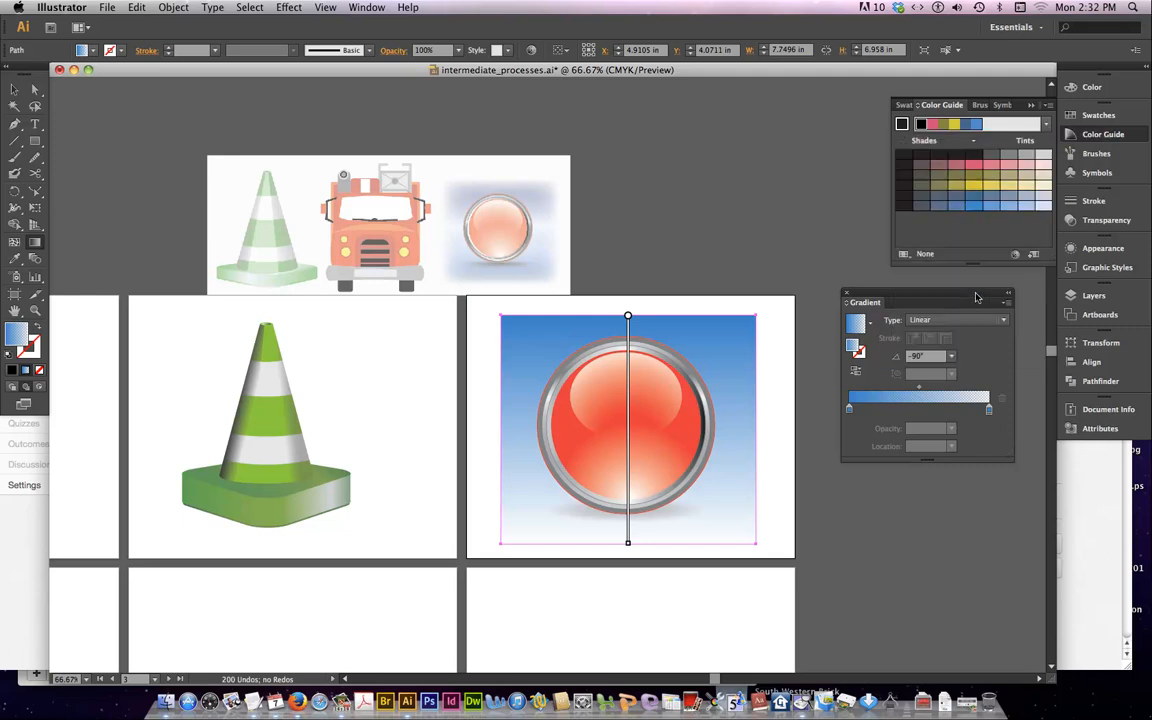
Set the background gradient's end stop to 100% opacity and recolor it with a muted grayish-blue tint from the harmony
left_click(989, 409)
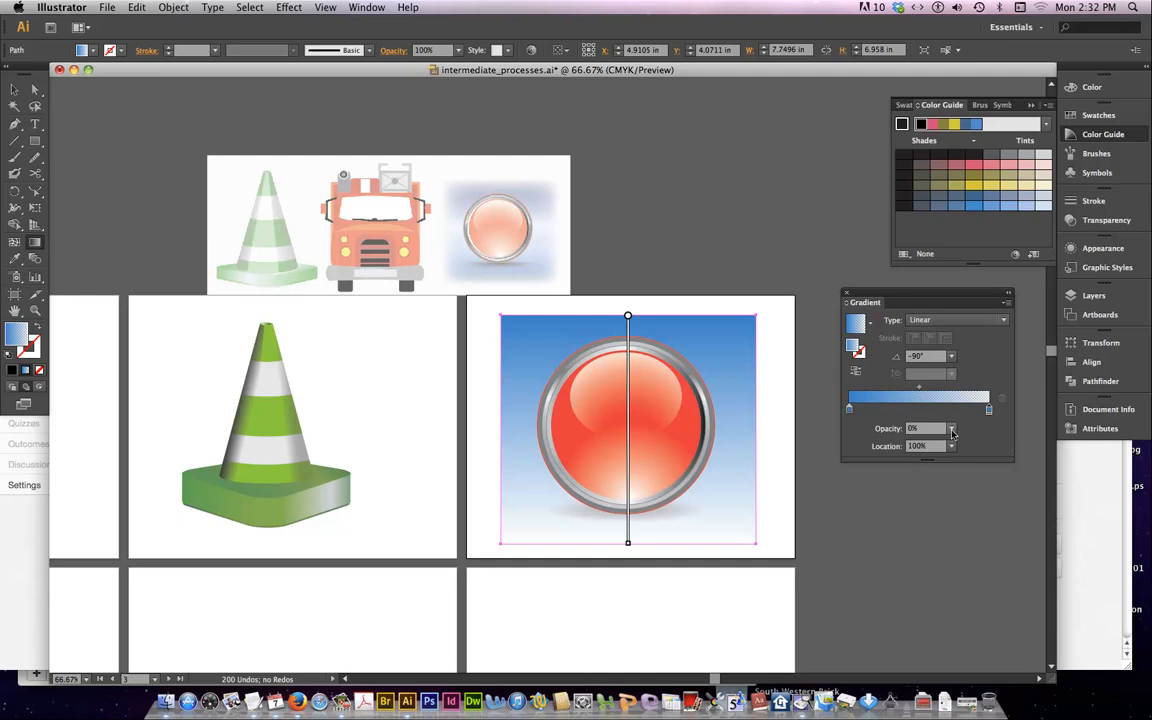
left_click(951, 432)
left_click(963, 588)
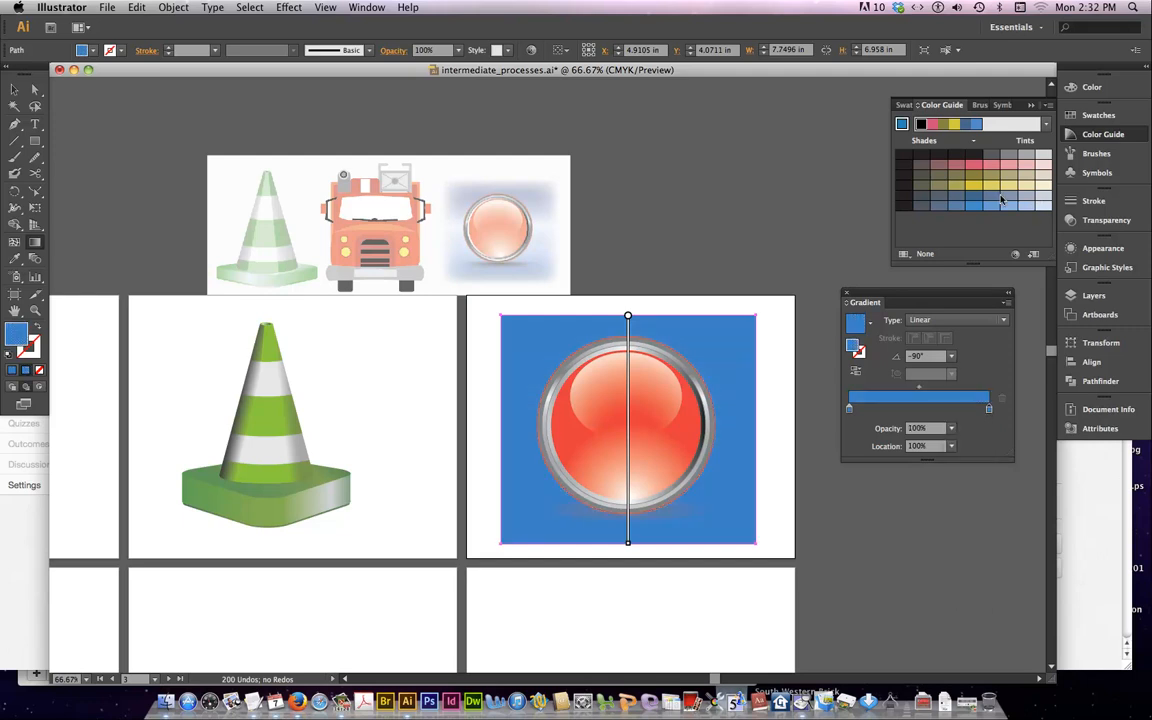
left_click_drag(1007, 199, 990, 410)
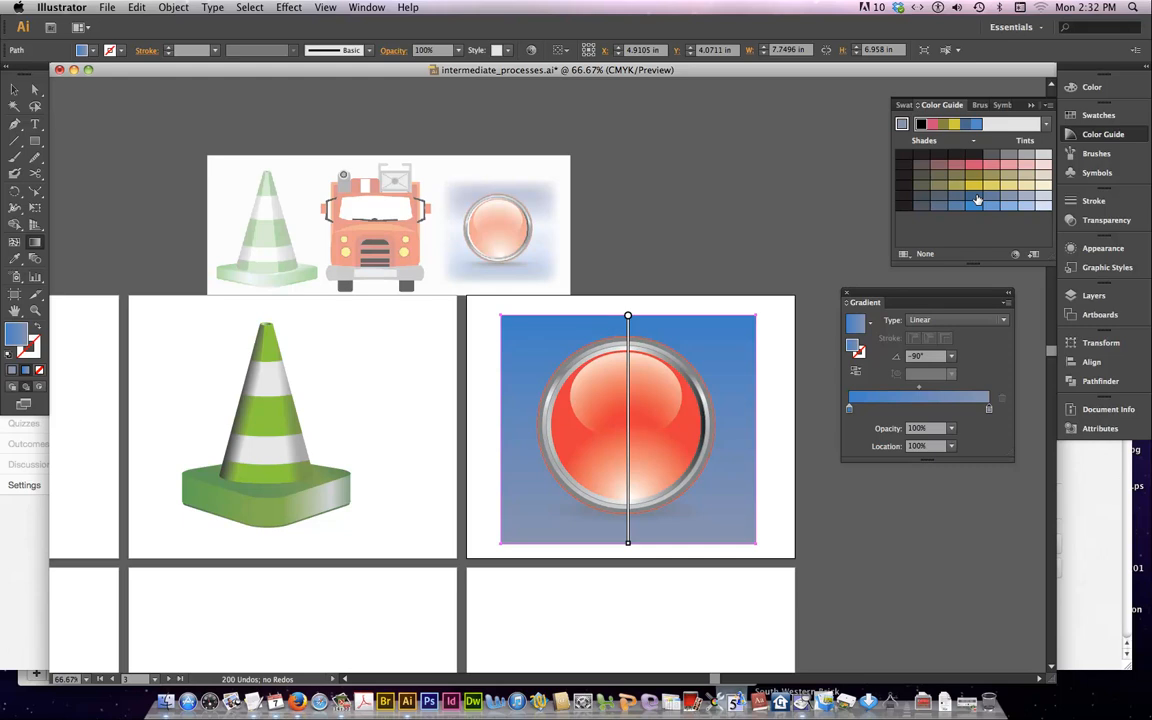
Add a dark blue gradient stop at about 83% and a lighter muted blue stop at about 18%, both at 100% opacity
left_click_drag(977, 200, 966, 408)
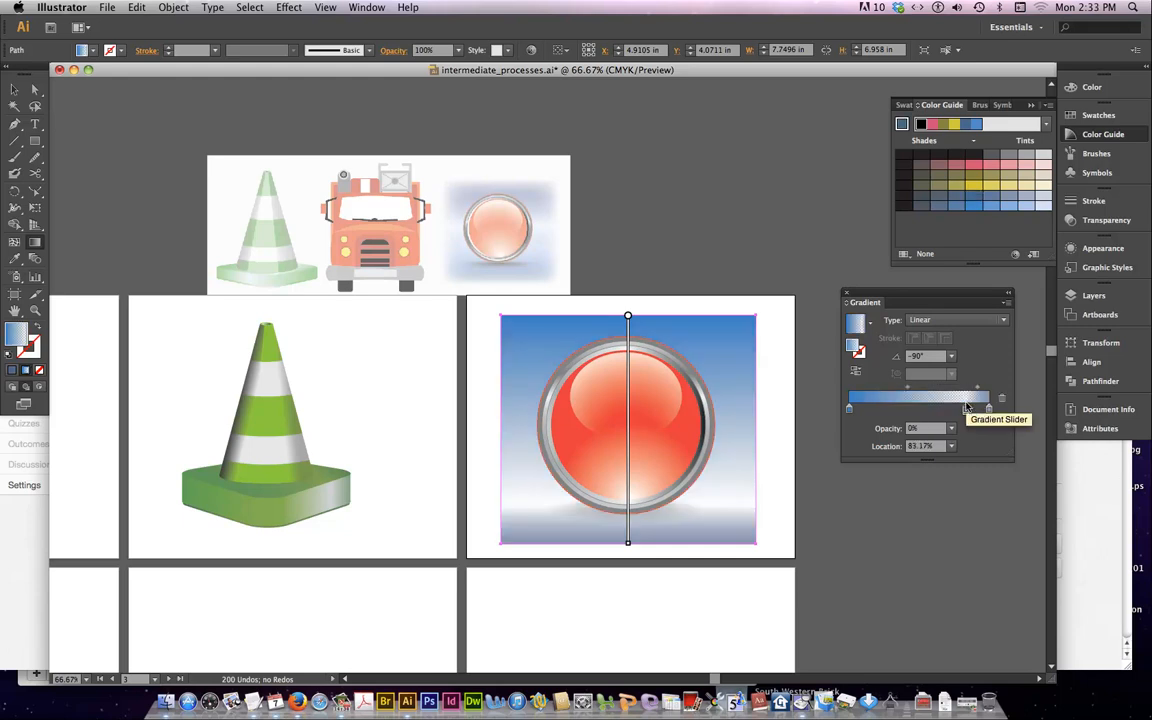
left_click_drag(991, 196, 874, 409)
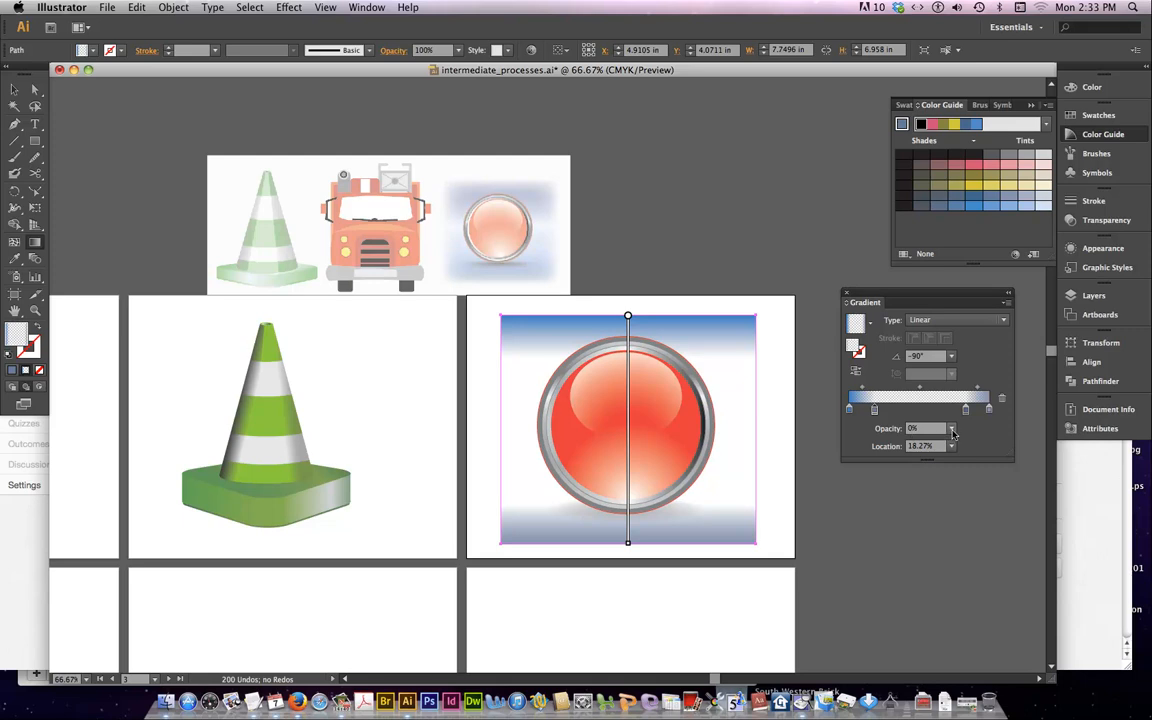
left_click(951, 428)
left_click(968, 594)
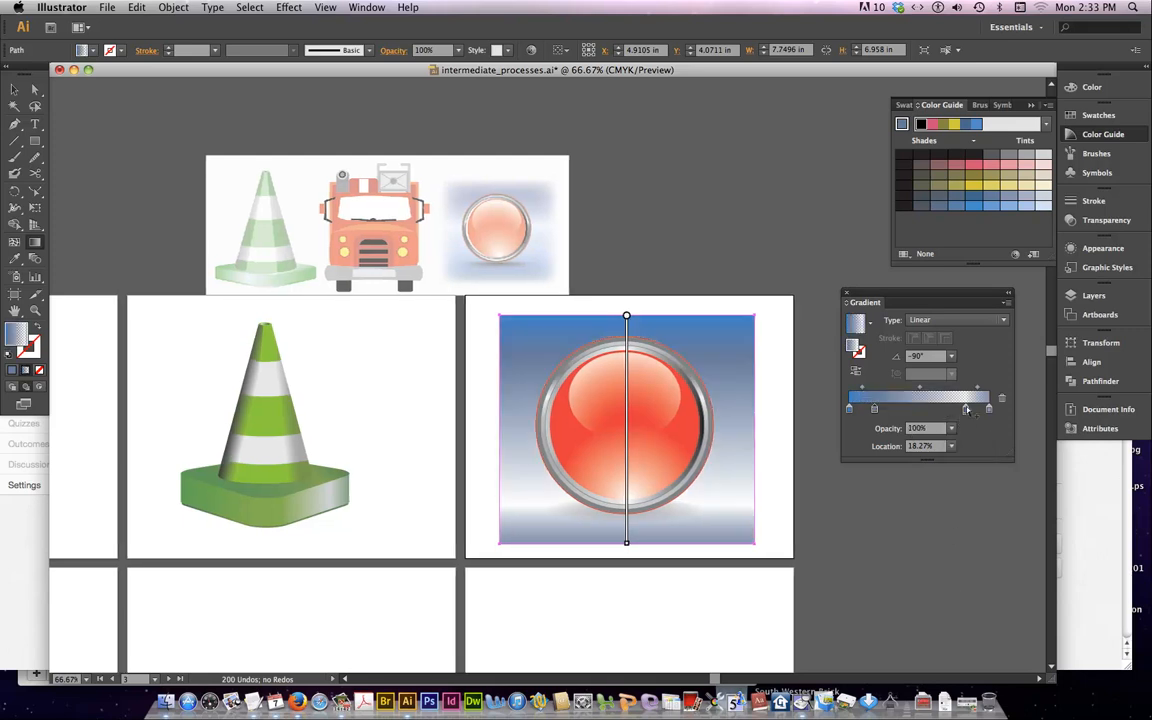
left_click(953, 428)
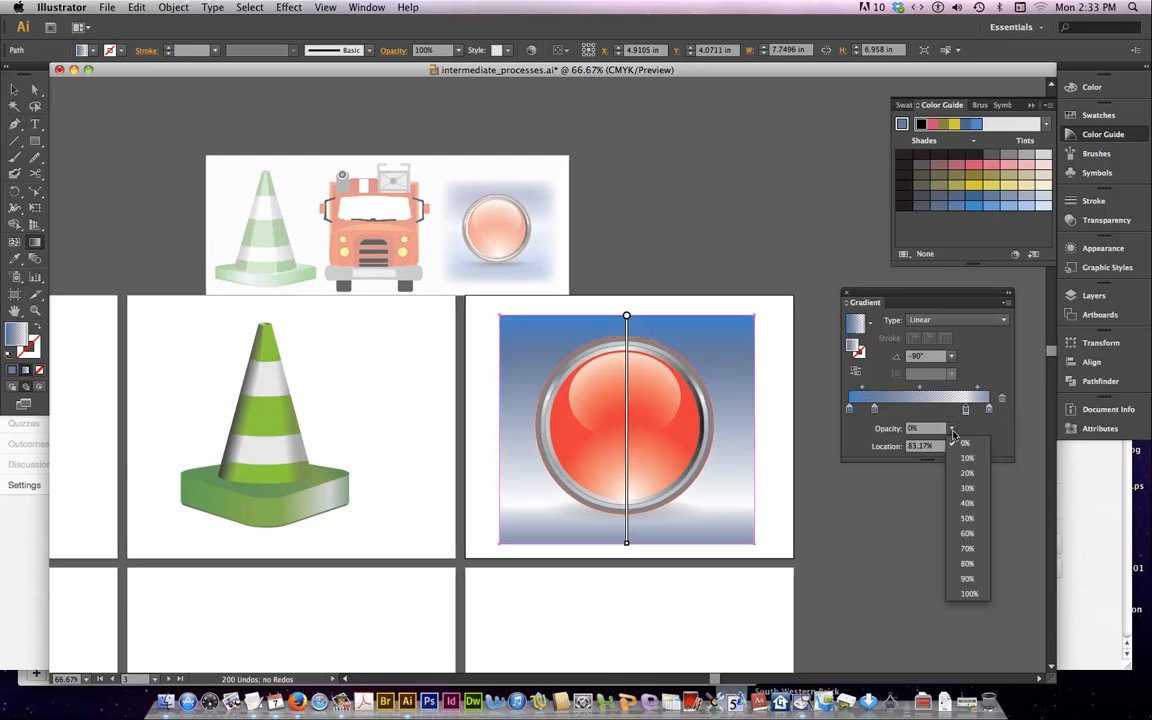
left_click(960, 596)
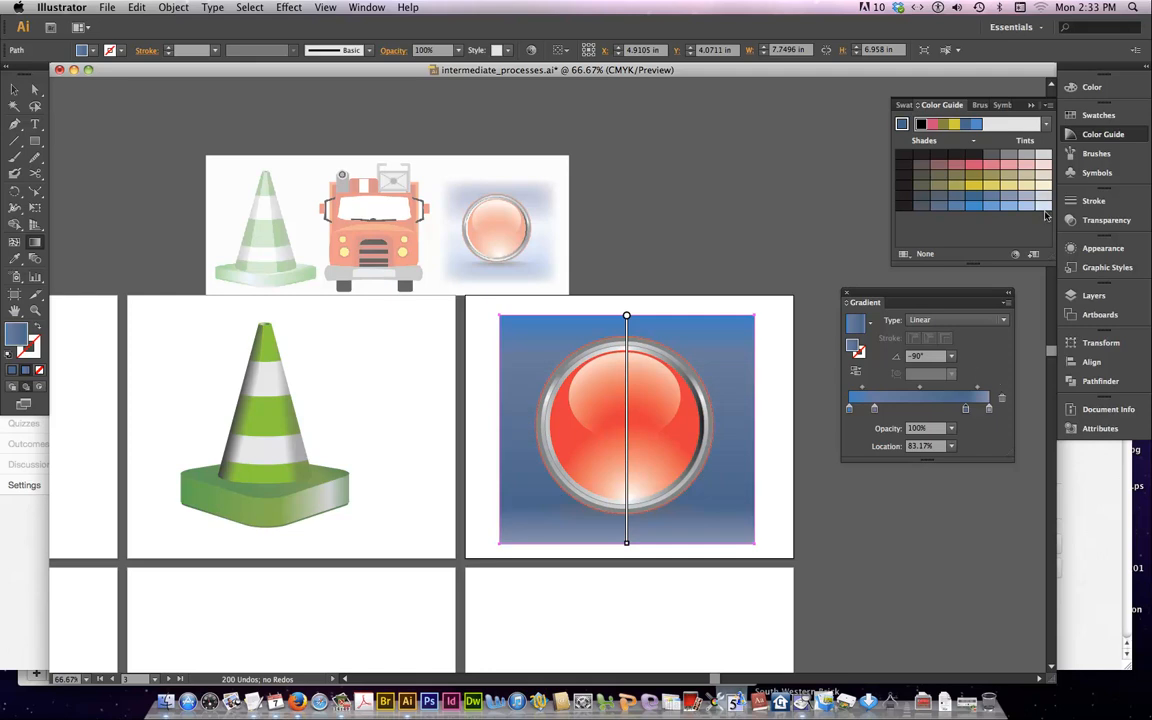
Add a very pale blue stop at about 50% in the background gradient with 100% opacity
left_click_drag(1043, 205, 920, 408)
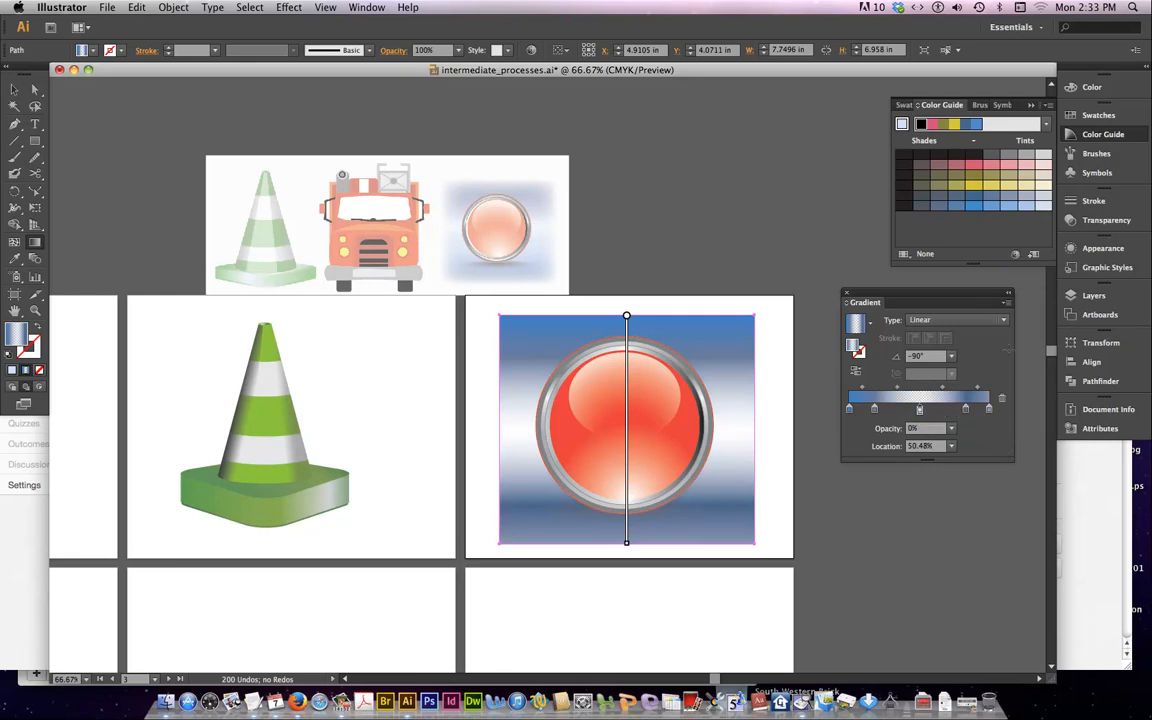
left_click(953, 430)
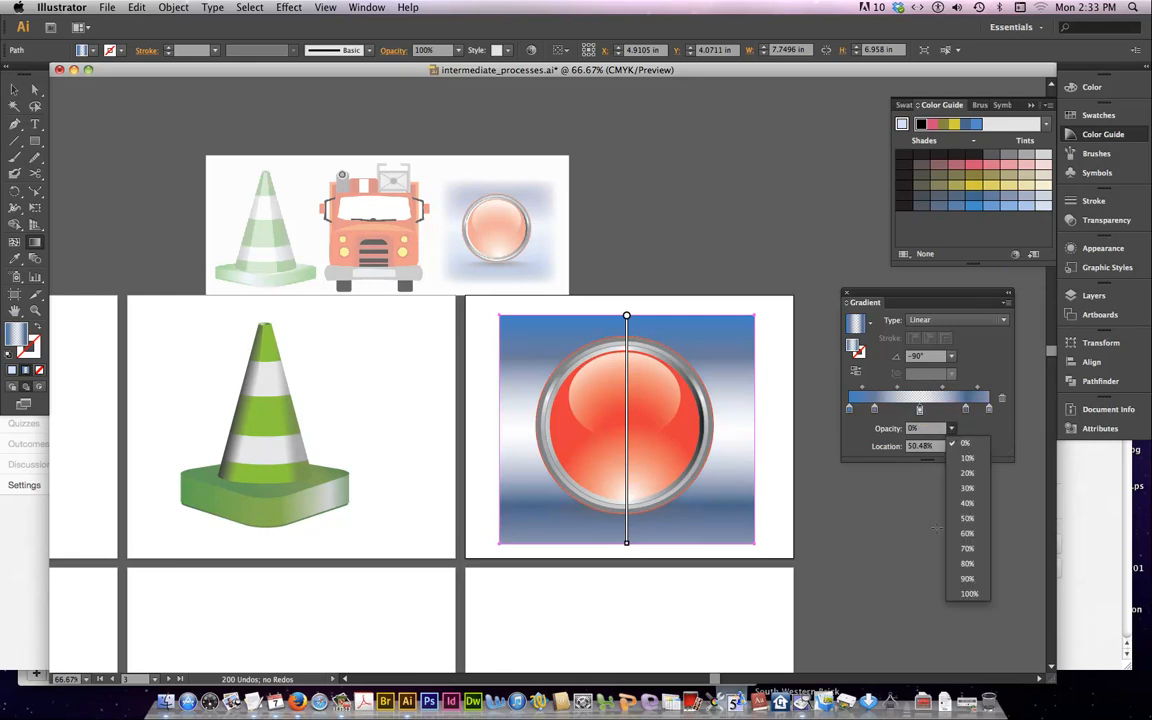
left_click(955, 591)
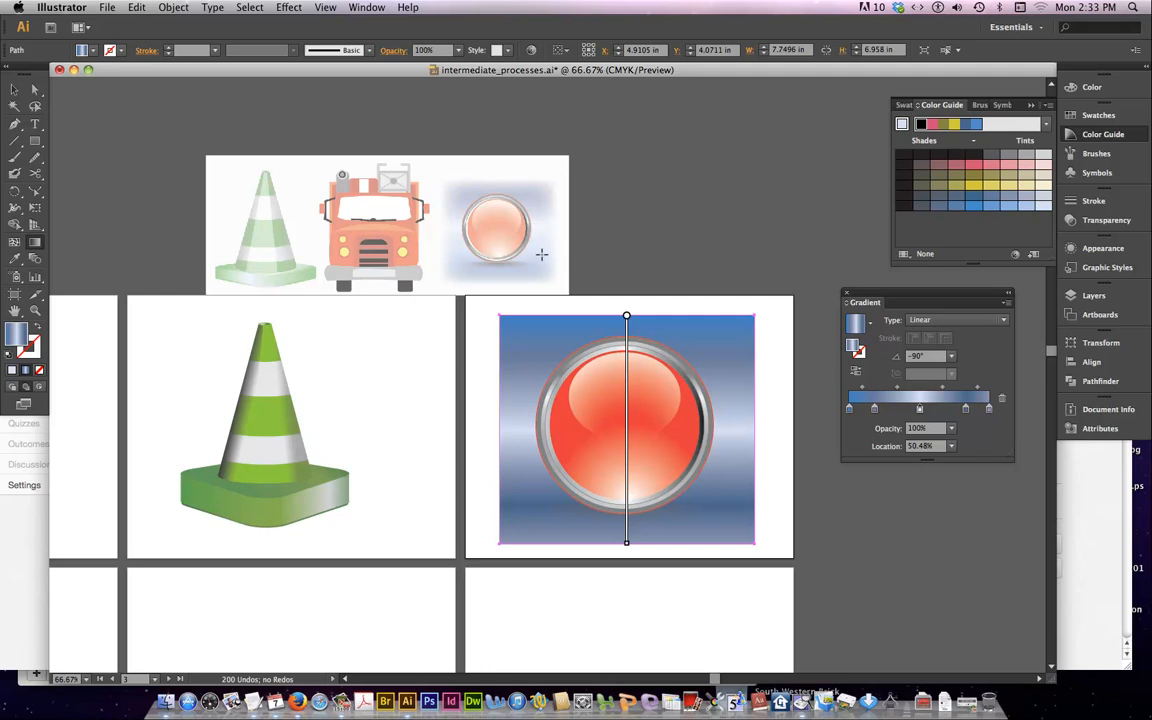
left_click(282, 8)
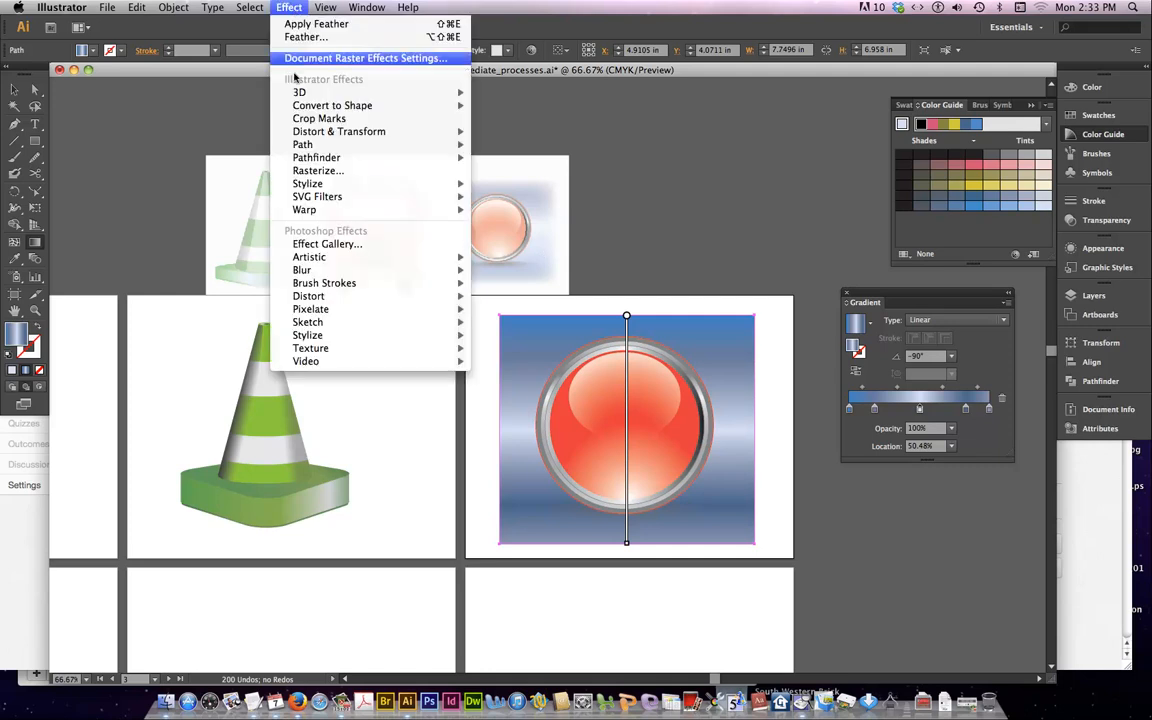
left_click(314, 24)
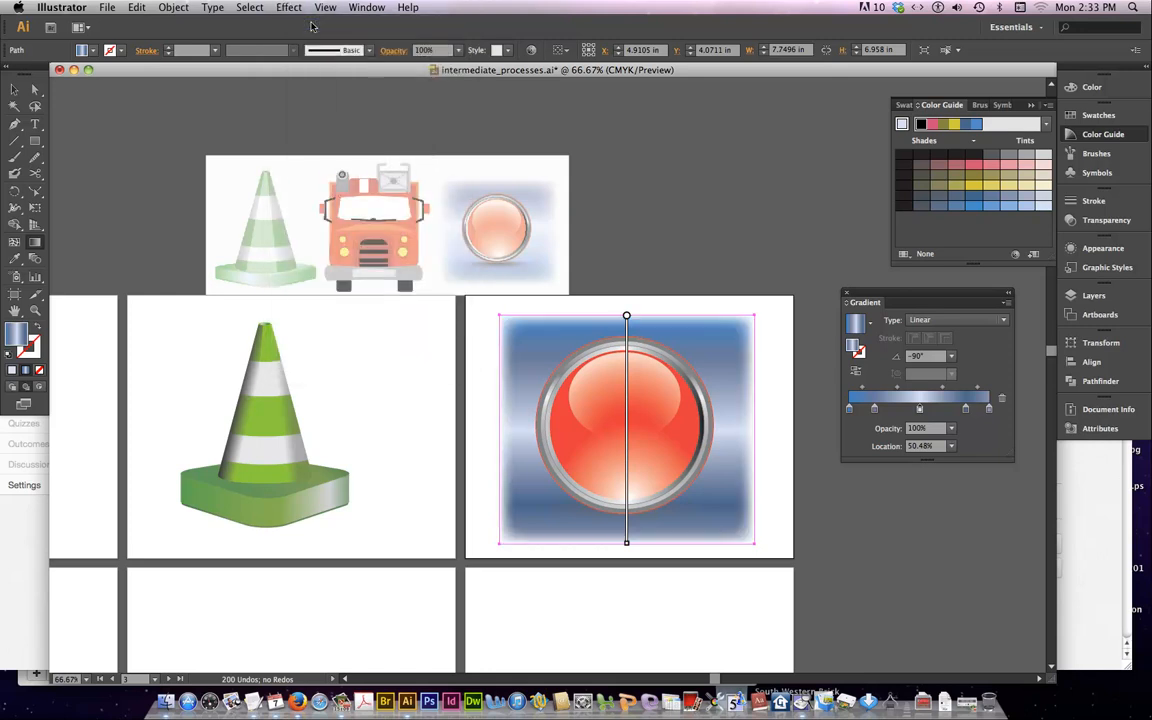
key("super+z")
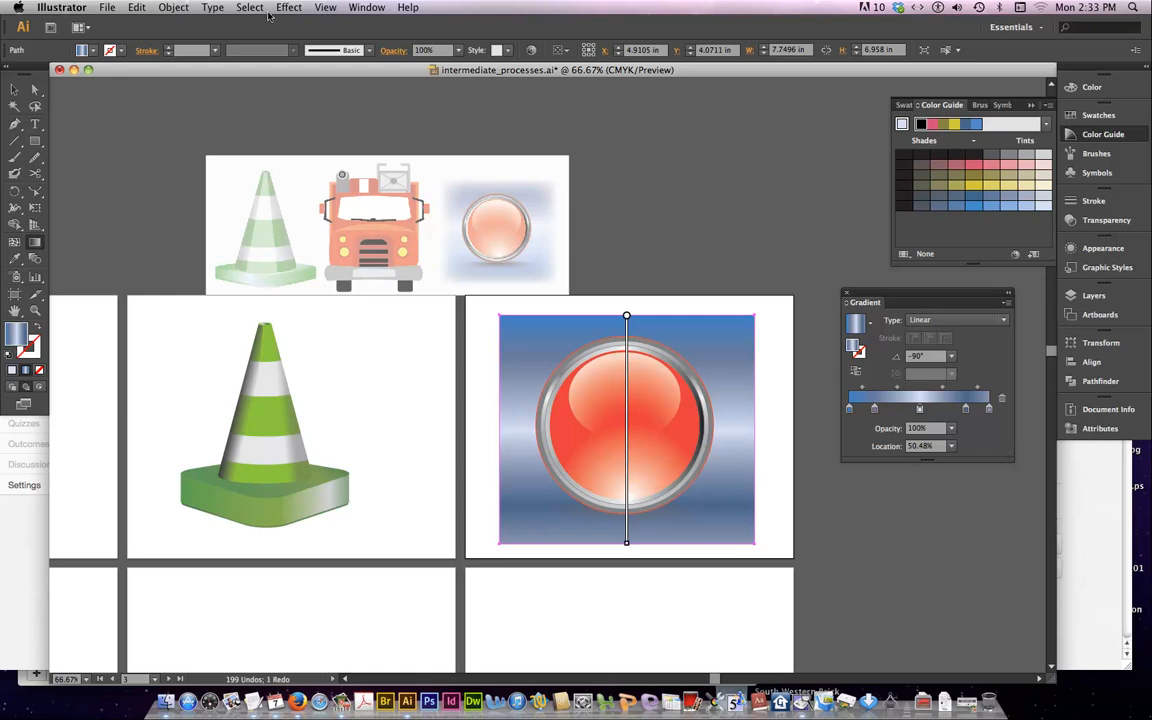
Apply a Feather effect with a 0.6 in radius to the background rectangle, using the preview
left_click(289, 8)
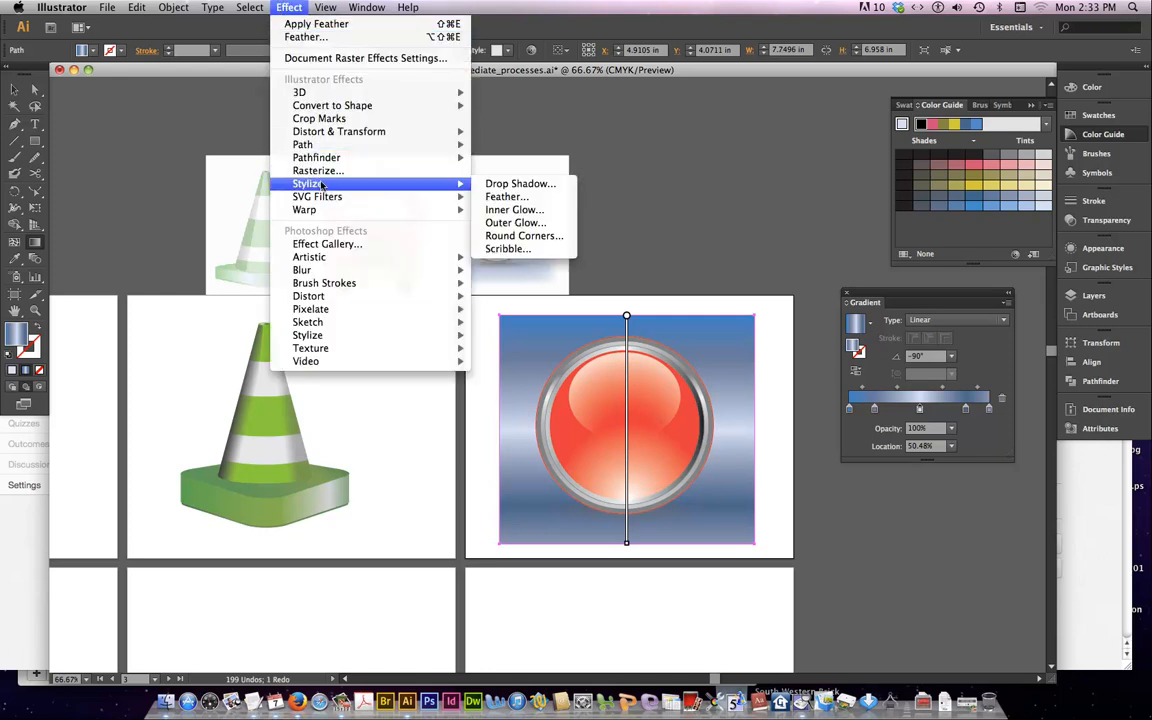
mouse_move(380, 183)
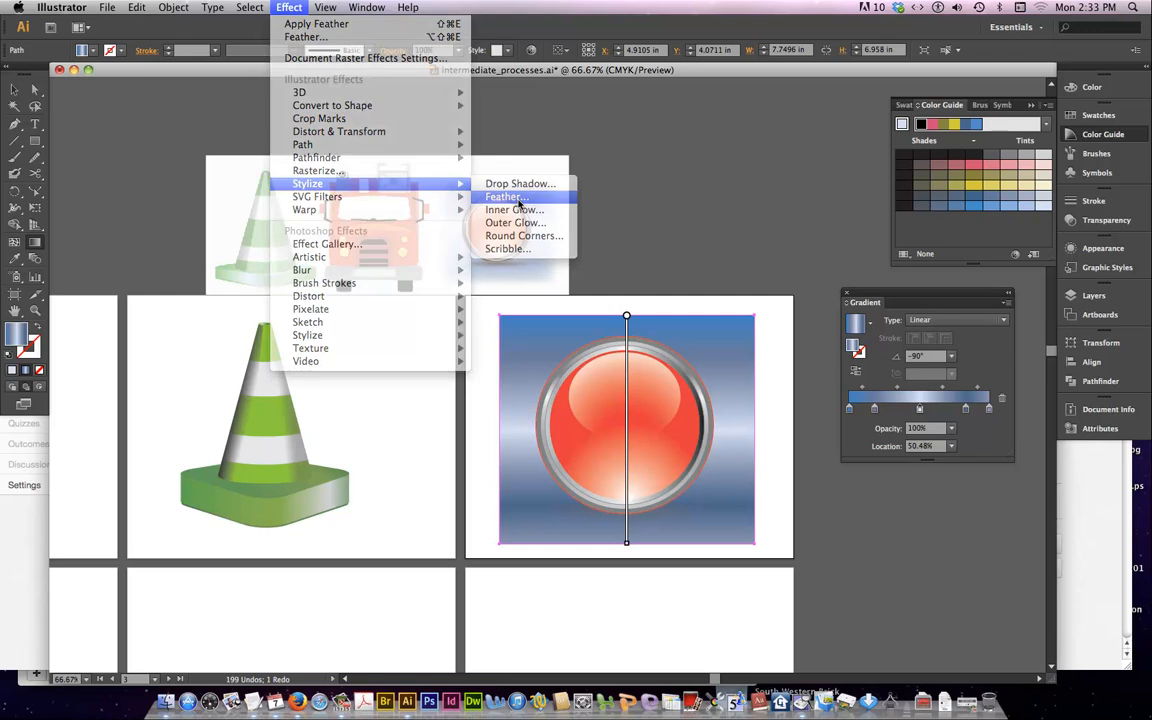
left_click(505, 197)
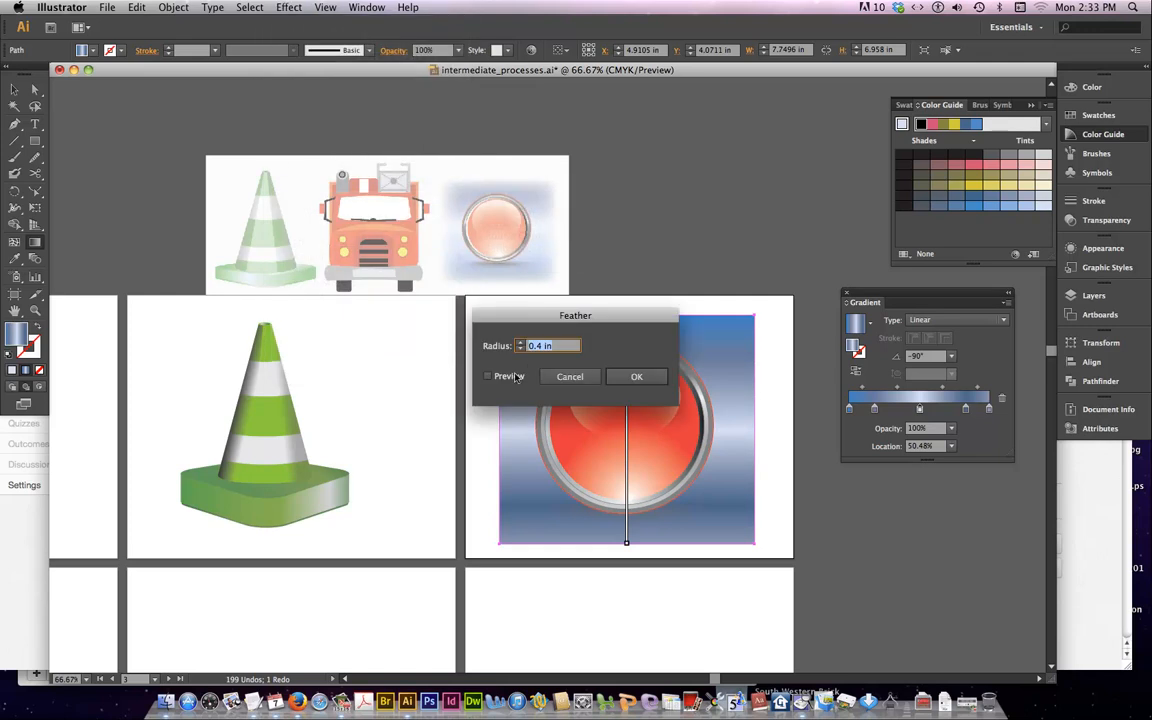
left_click(487, 377)
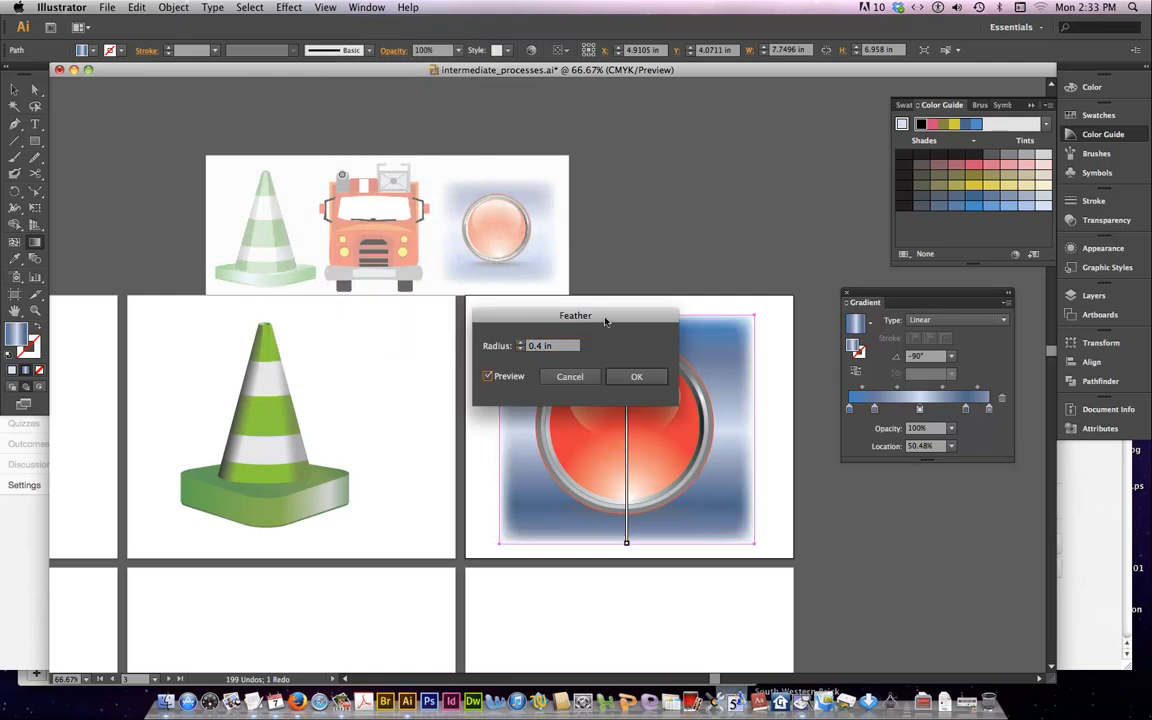
left_click_drag(602, 321, 506, 229)
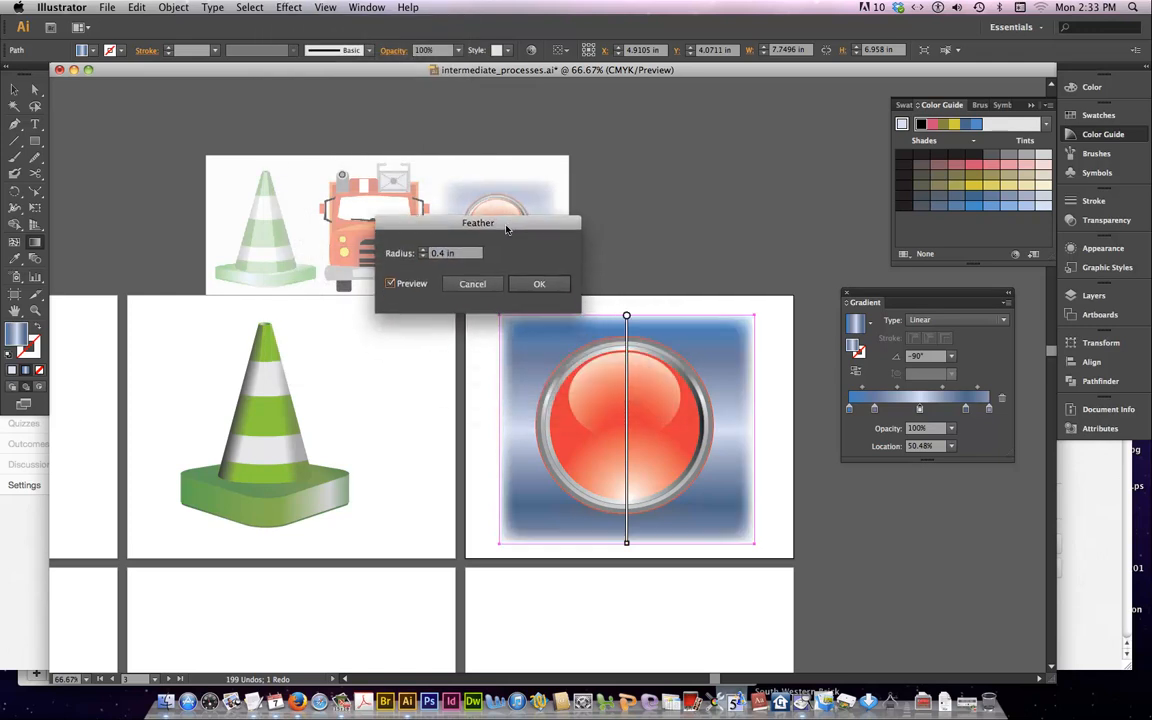
left_click(423, 254)
key("Up")
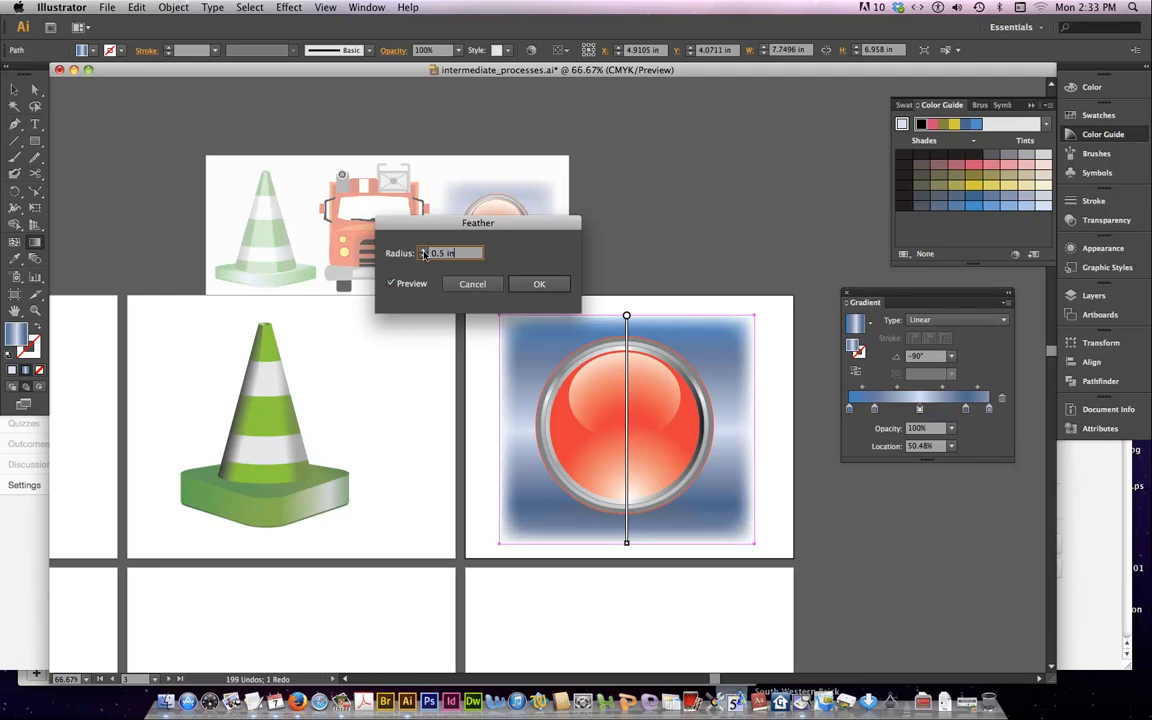
key("Up")
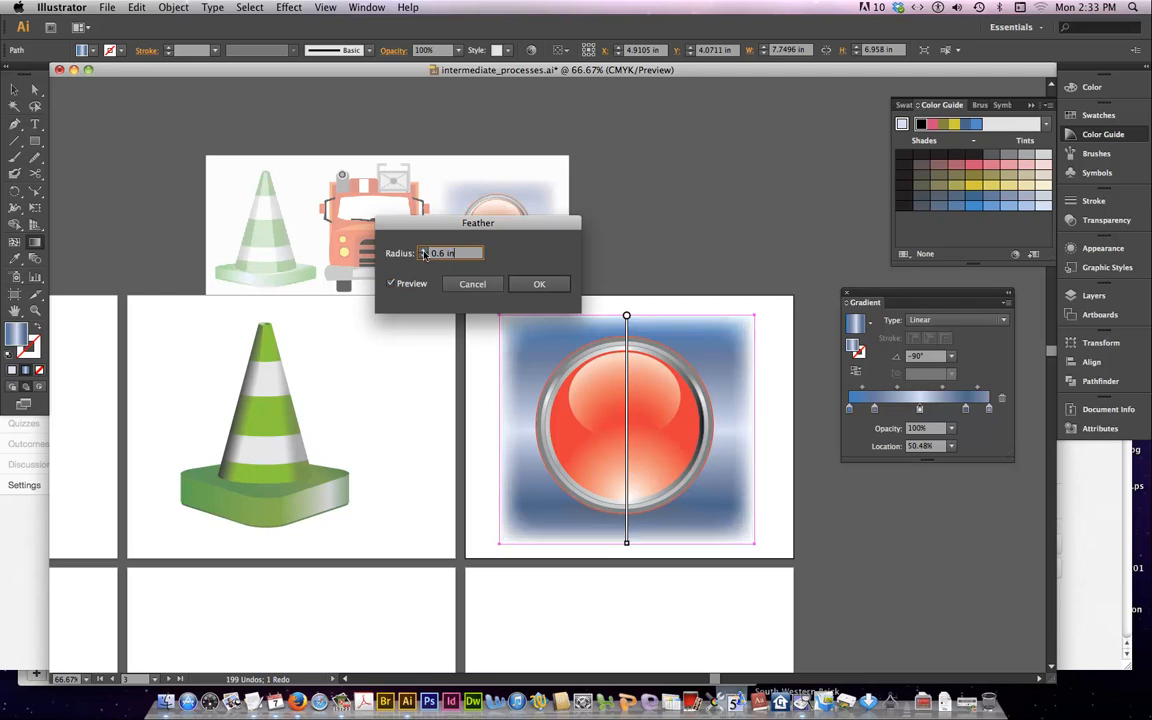
left_click(543, 285)
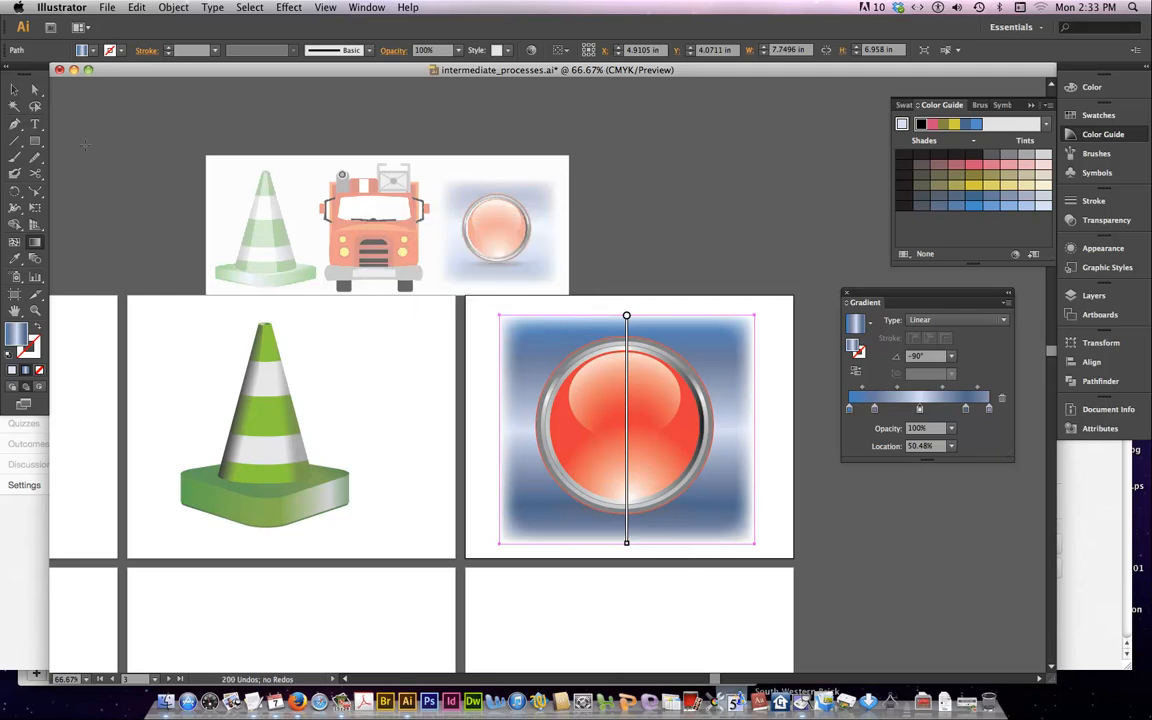
Raise the opacity of the feathered shadow ellipse under the button to 100% and deselect it
left_click(14, 90)
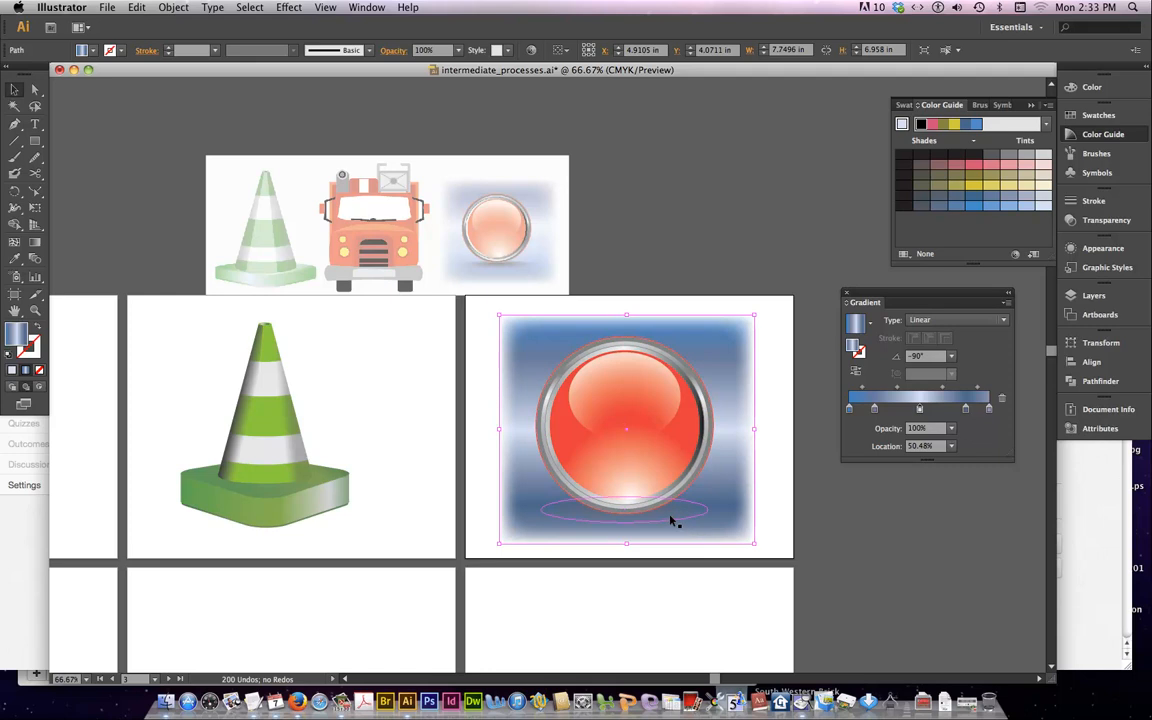
left_click(672, 518)
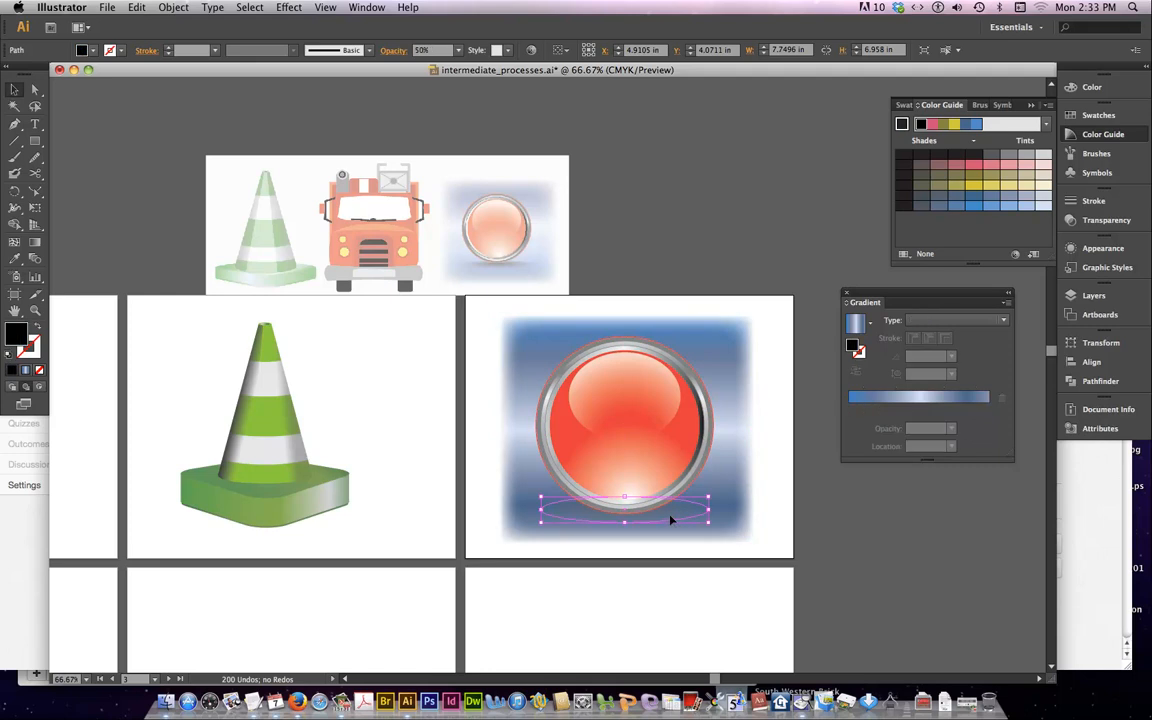
left_click(1100, 220)
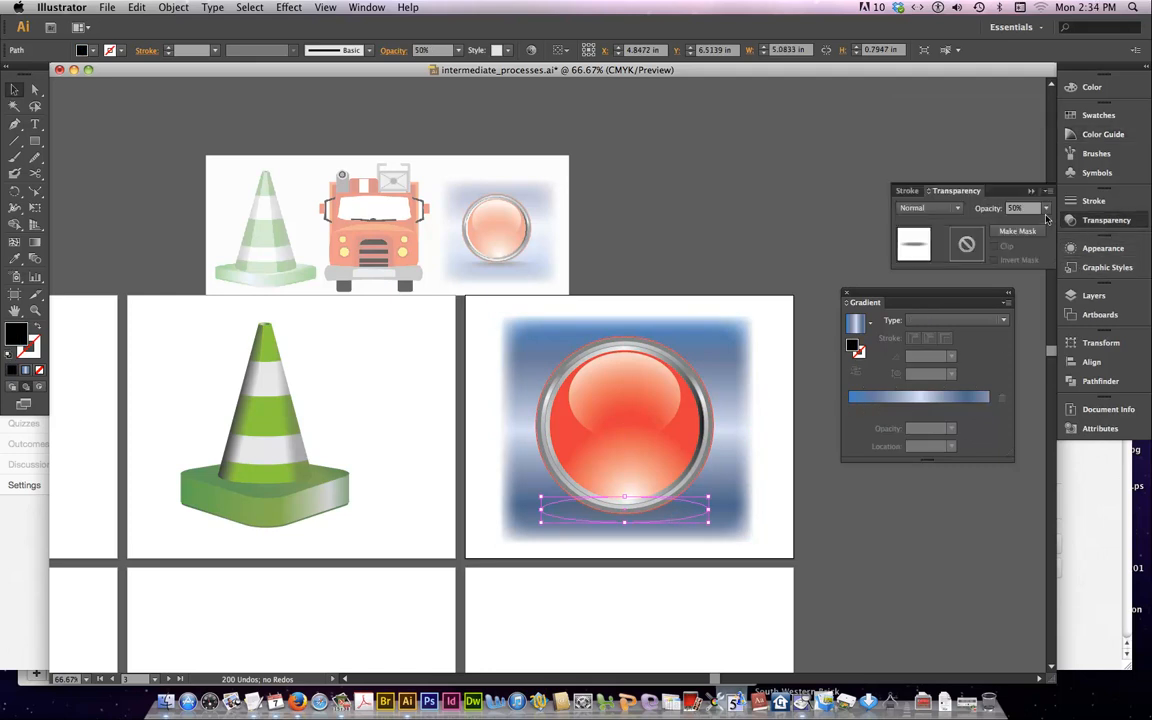
left_click(1046, 212)
left_click(1055, 346)
left_click(1089, 222)
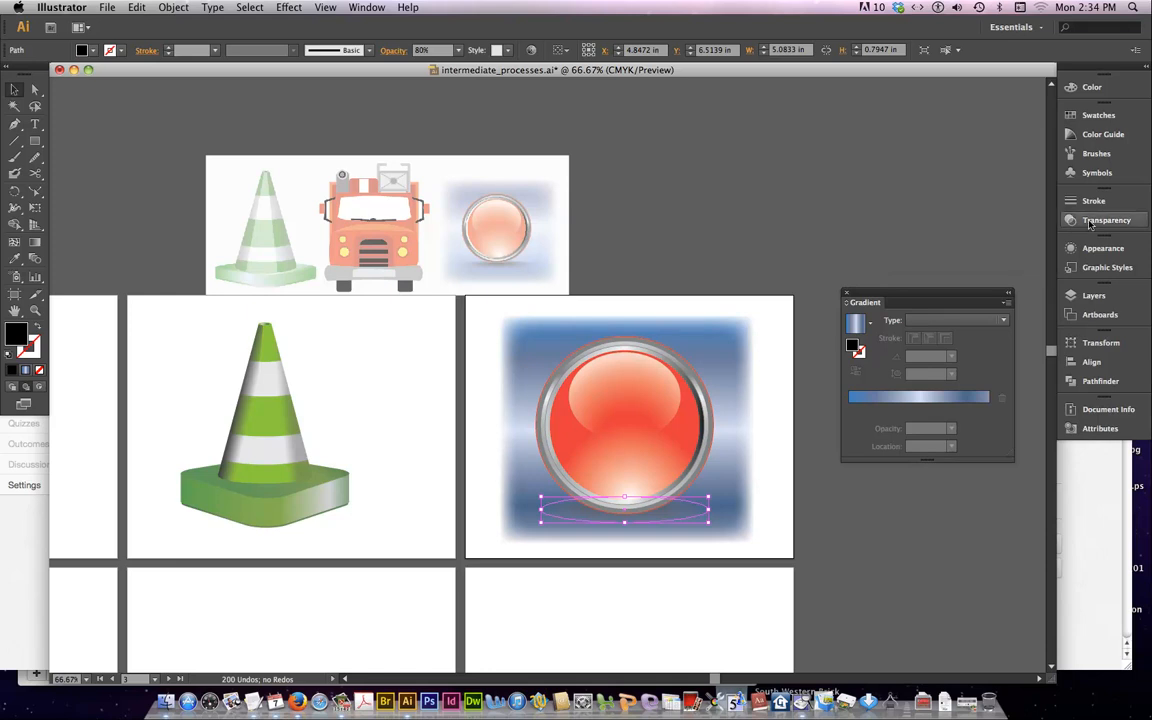
left_click(1089, 222)
left_click(1045, 209)
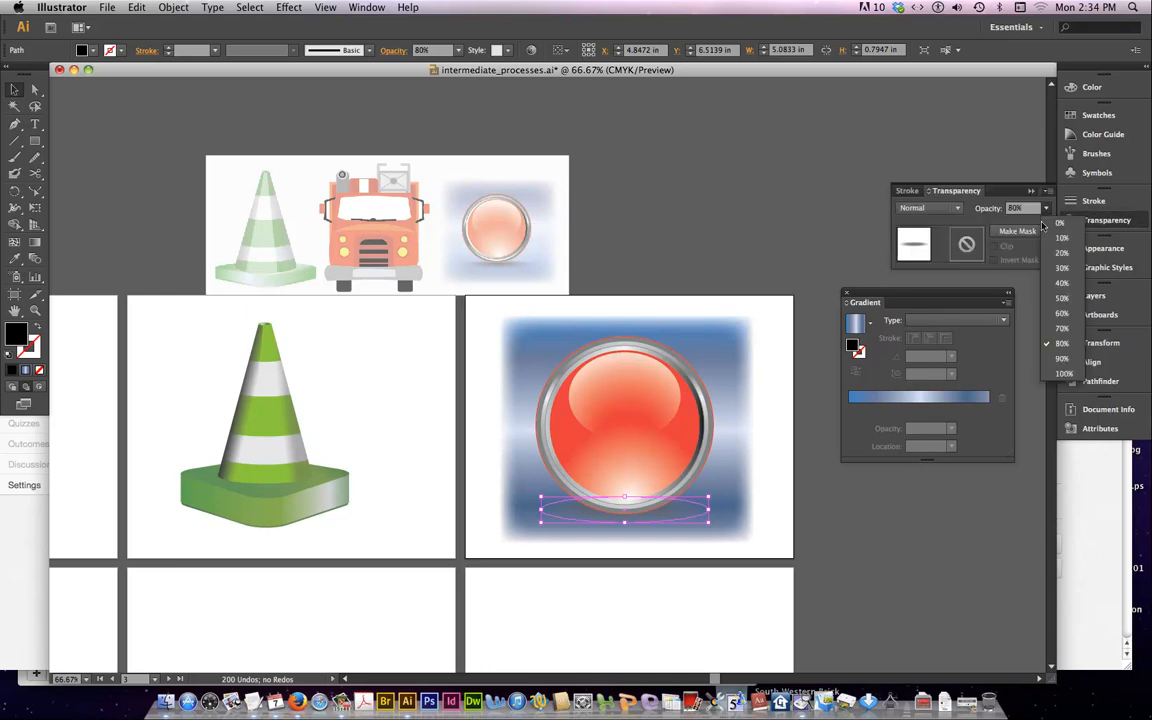
left_click(1050, 373)
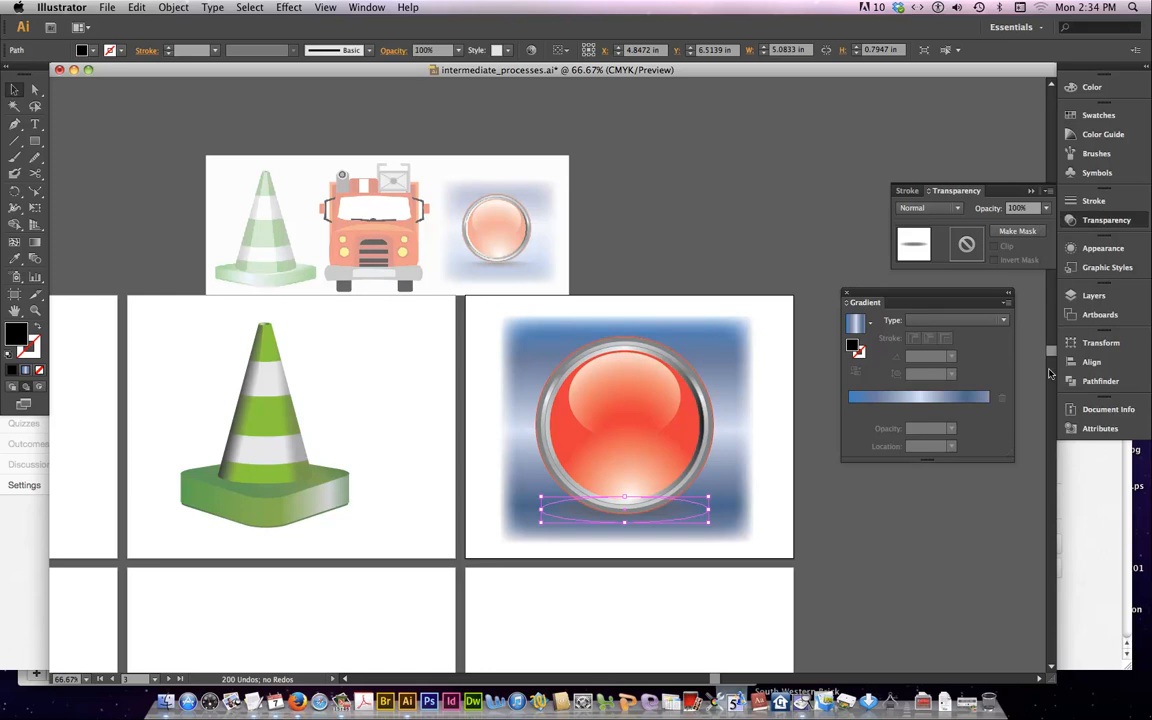
left_click(776, 537)
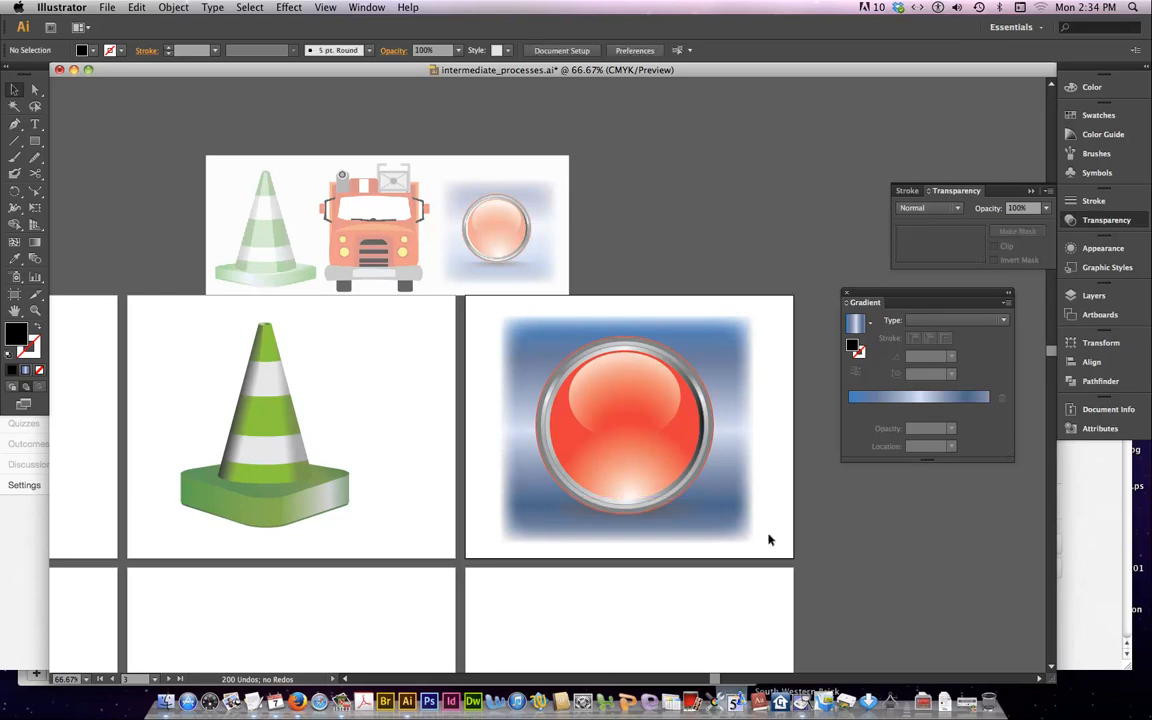
Compare the shadow ellipse under the button with and without its Feather effect, and set the feather radius to 0.3 in with preview on
left_click(669, 517)
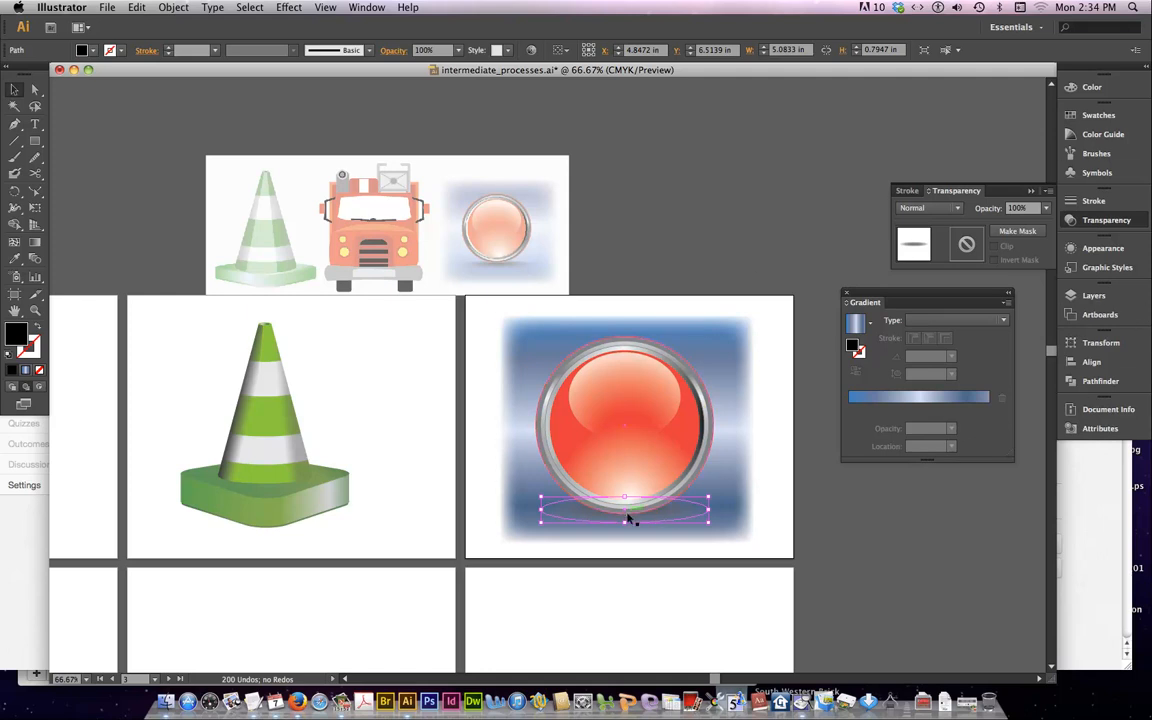
left_click(1103, 249)
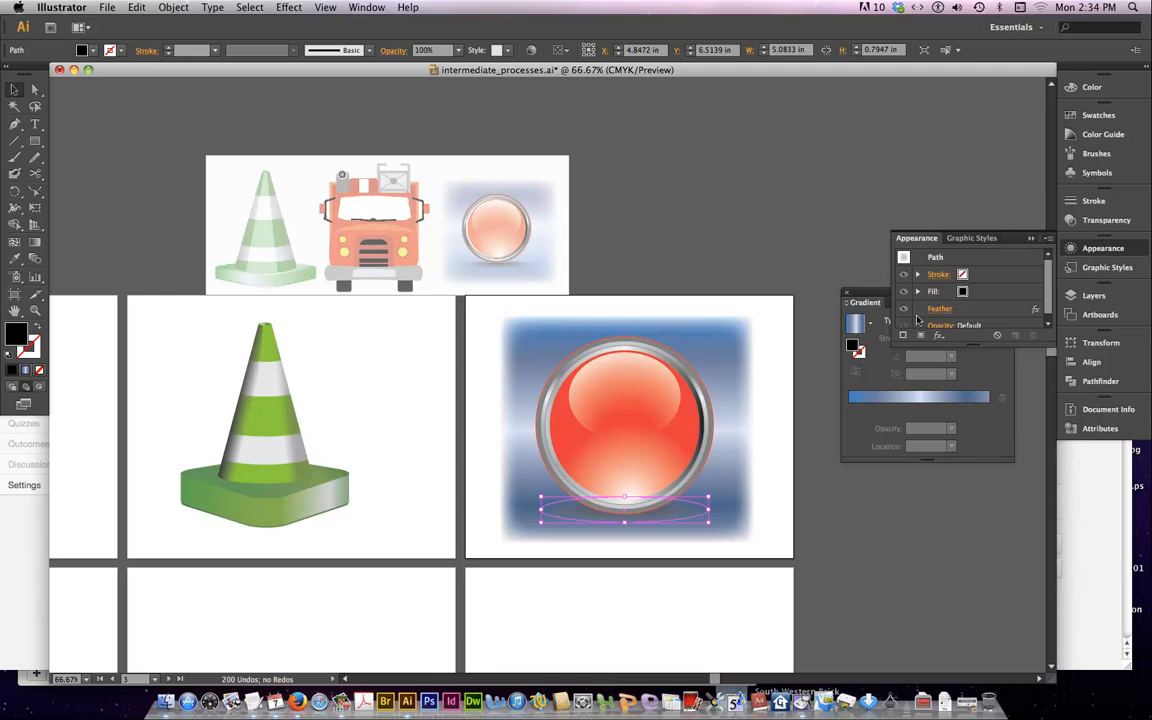
left_click(905, 311)
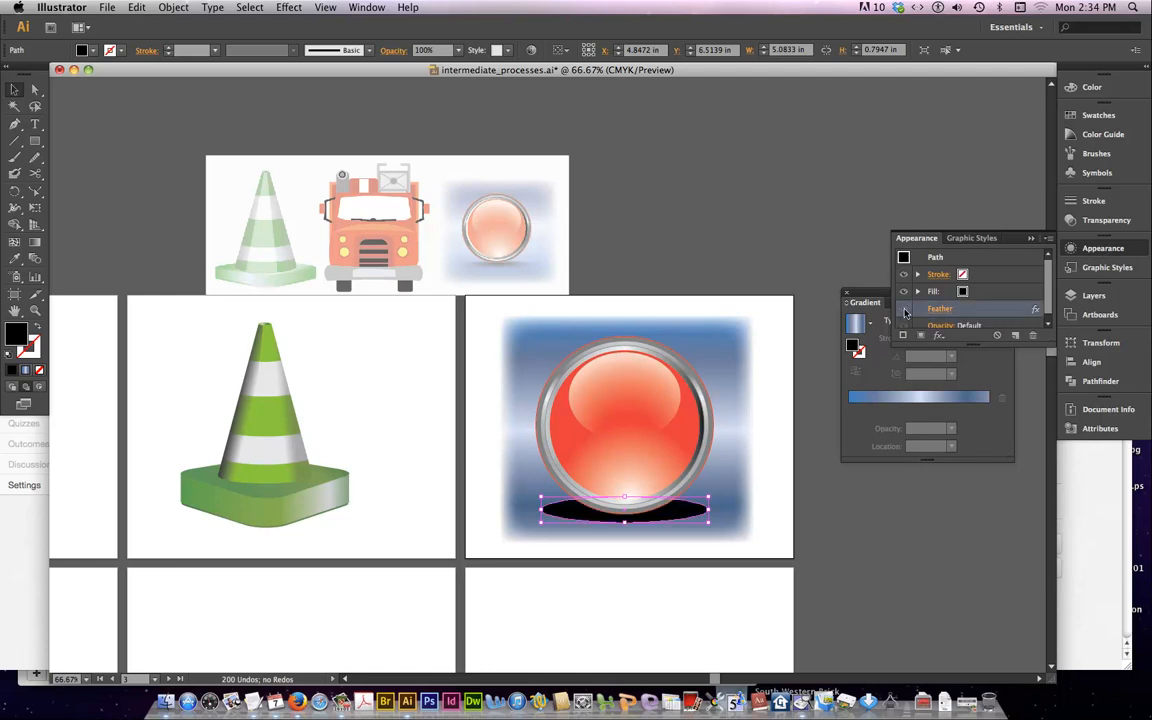
left_click(905, 311)
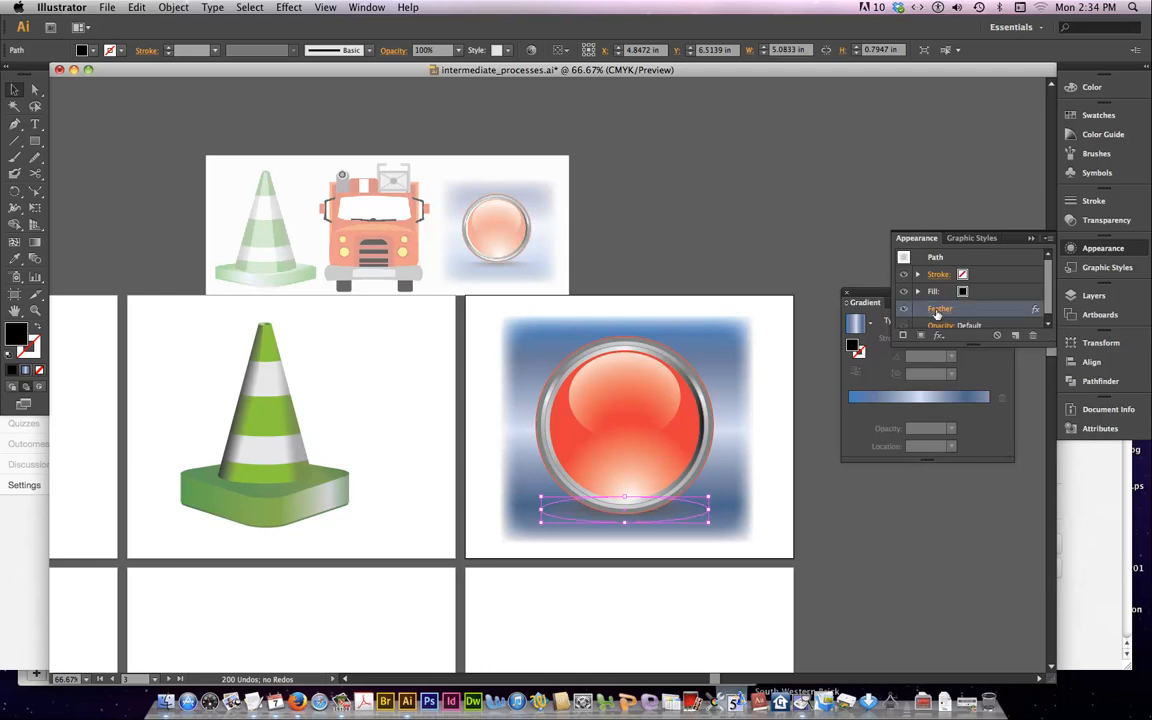
left_click(923, 309)
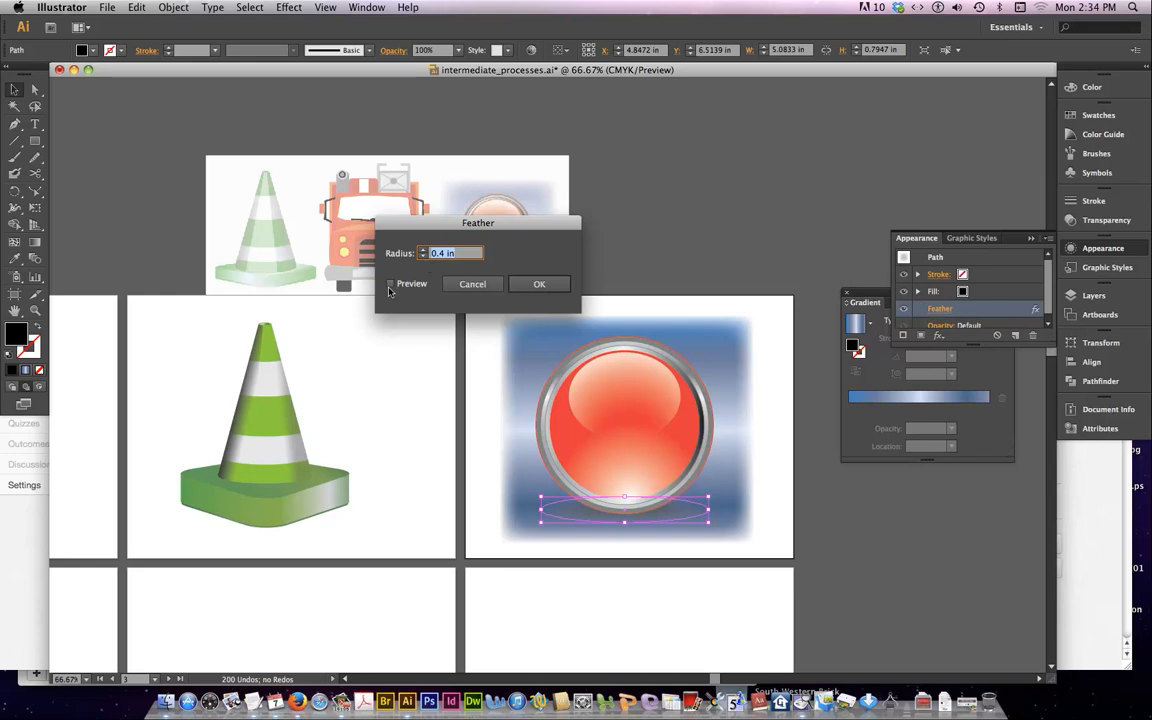
left_click(390, 284)
left_click(422, 256)
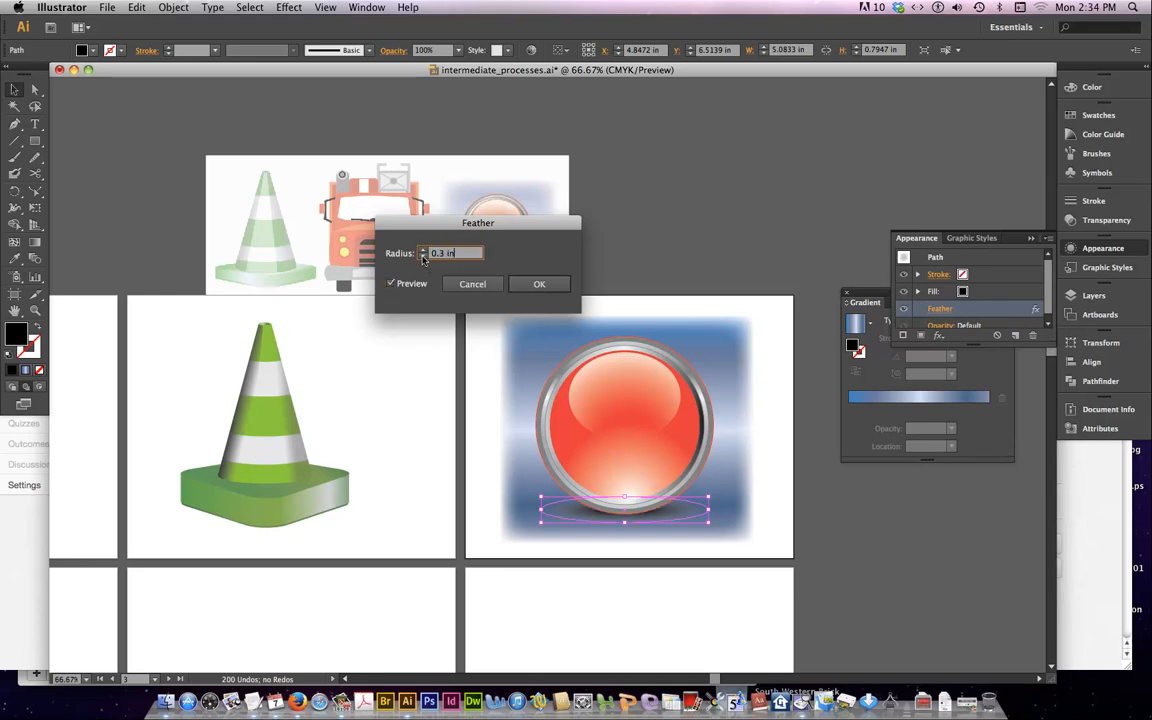
left_click(422, 256)
left_click(422, 251)
left_click(537, 284)
left_click(760, 518)
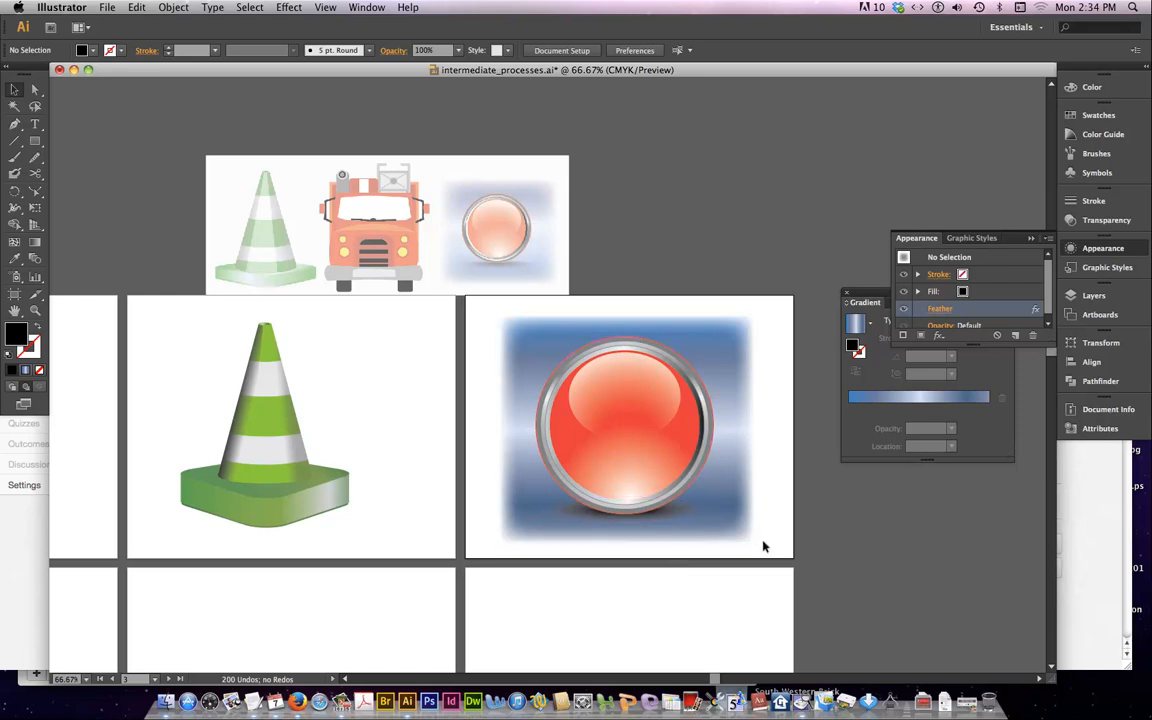
Lower the opacity of the feathered shadow ellipse under the button to 90% and deselect it
left_click(674, 514)
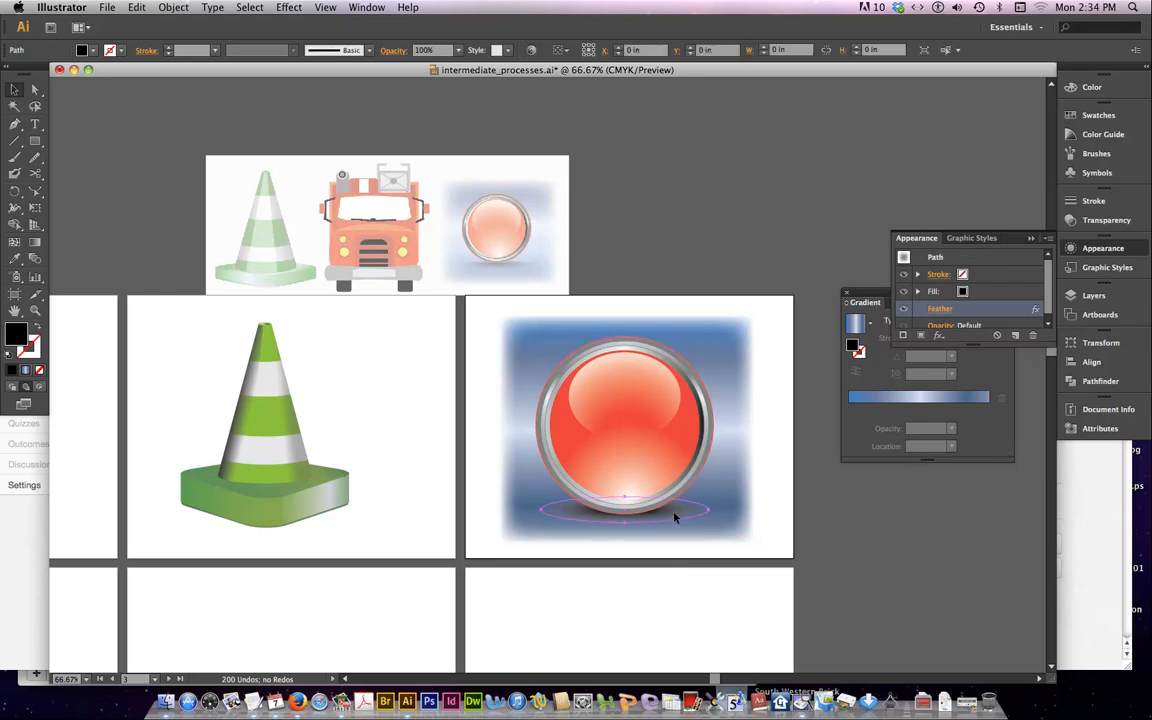
left_click(1106, 221)
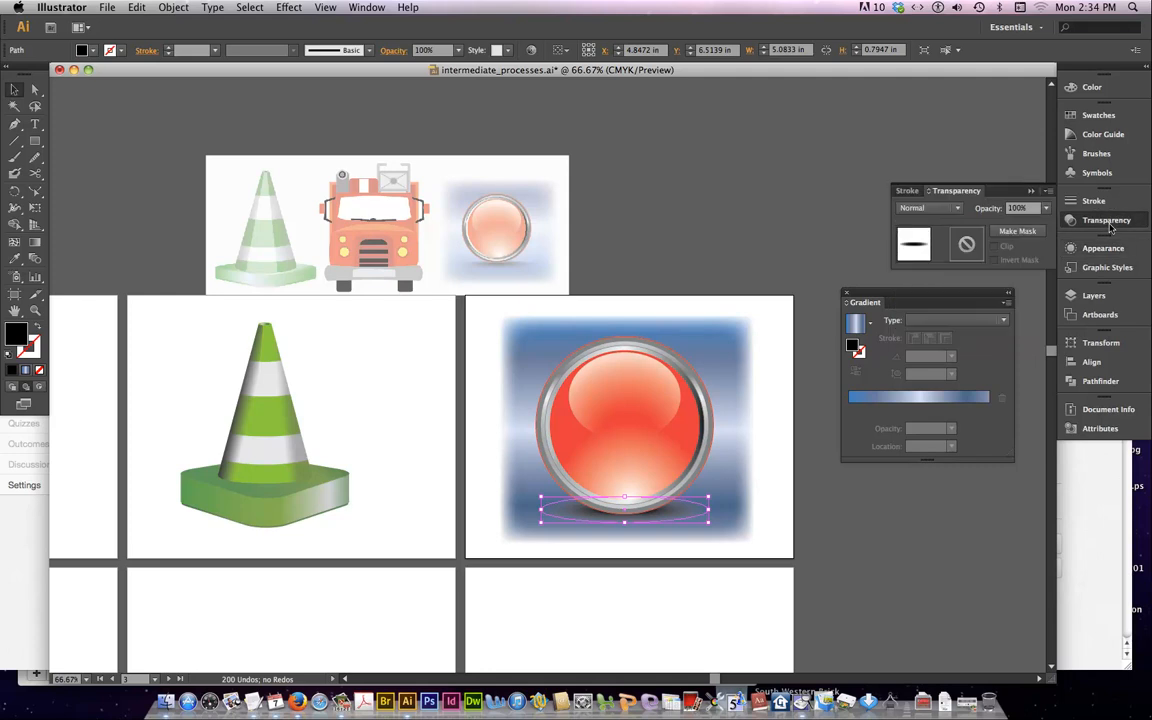
left_click(1046, 208)
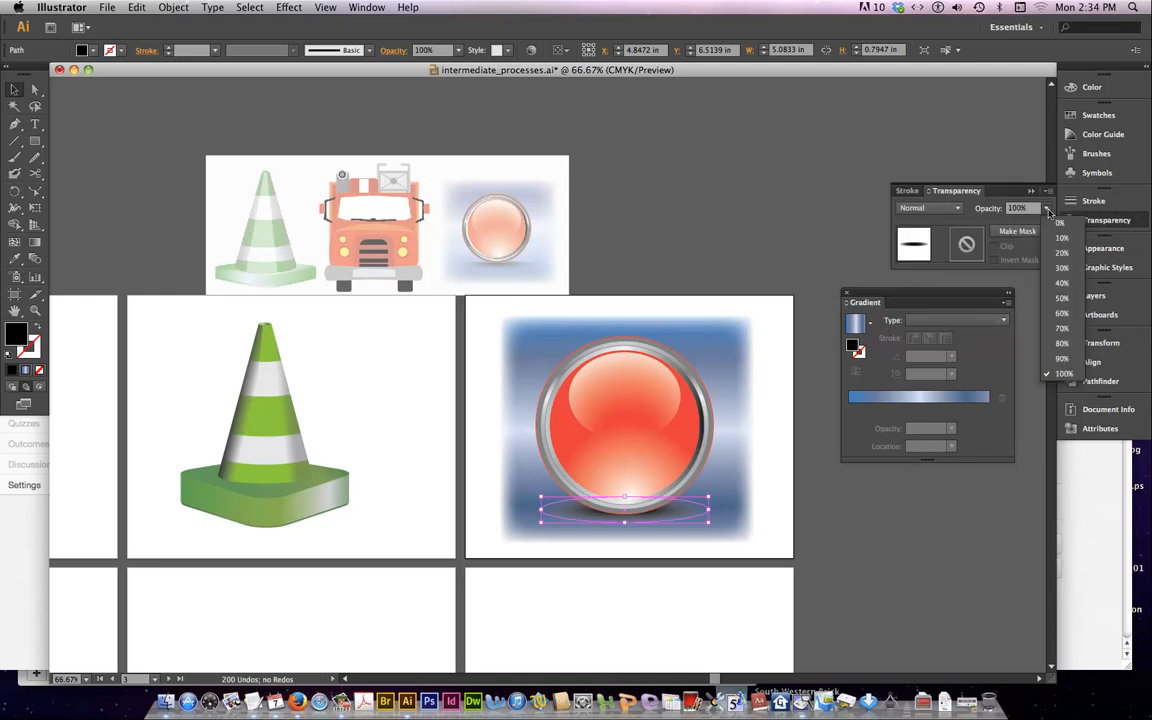
left_click(1058, 360)
left_click(592, 268)
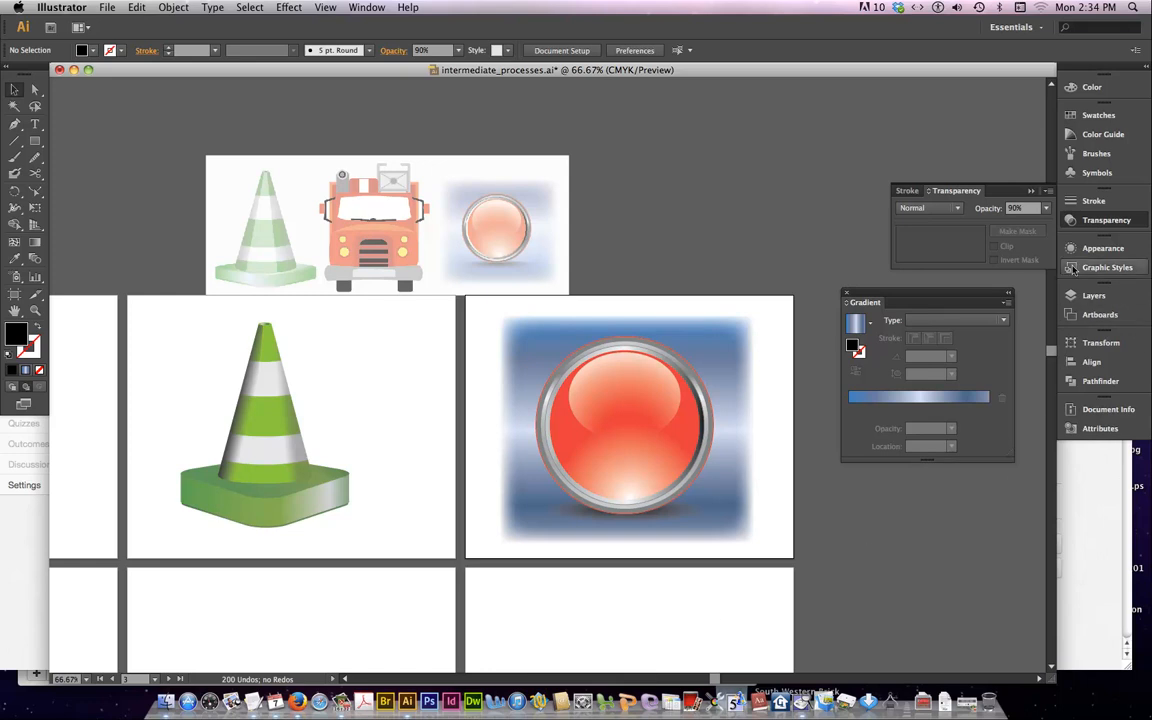
Set the shadow ellipse's opacity back to 100% on the Glass button artboard, deselect it, and hide the side panels
left_click(1099, 314)
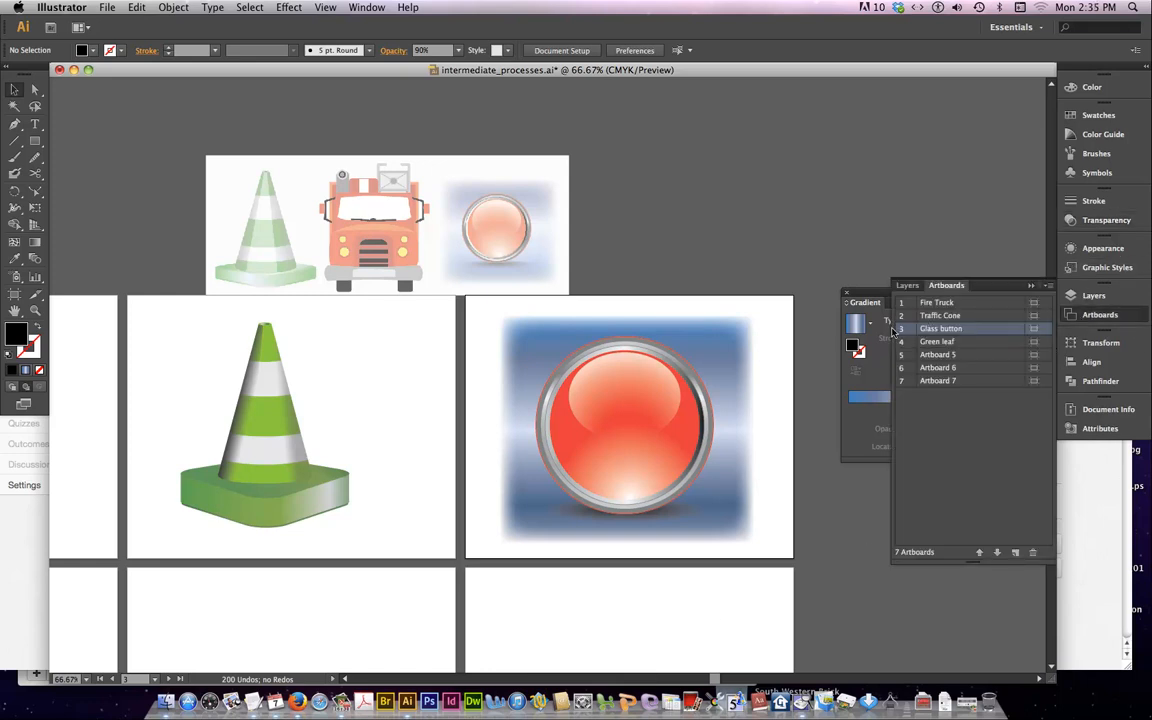
key("super+0")
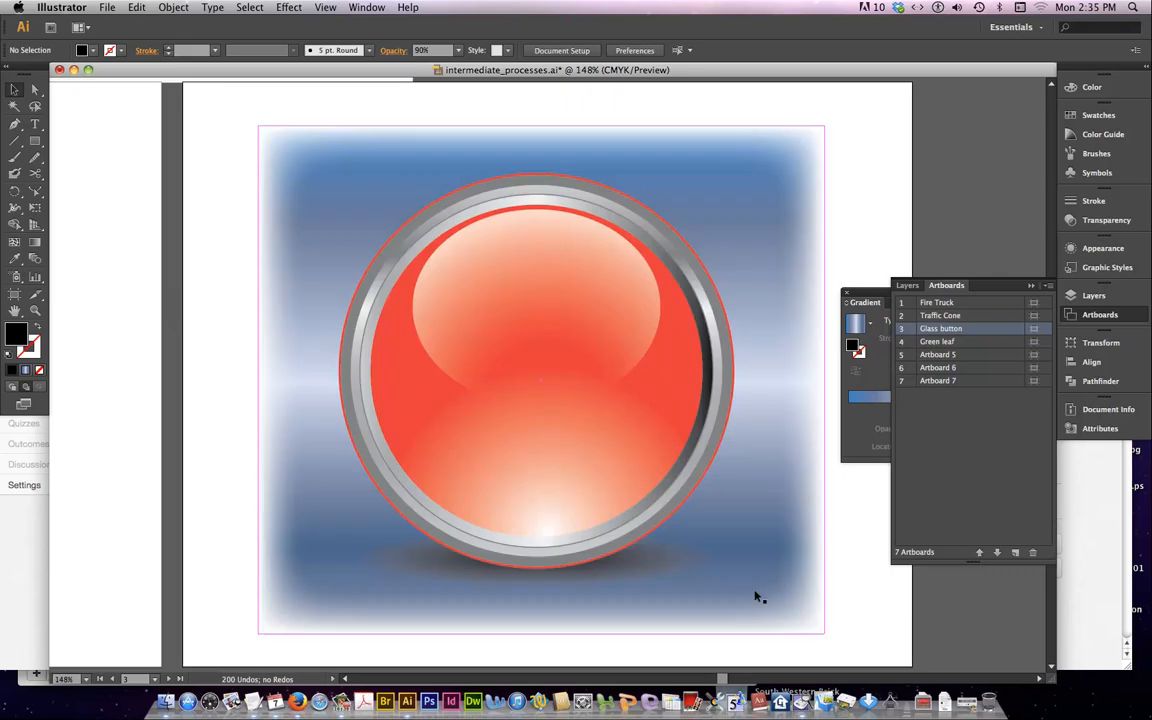
left_click(646, 560)
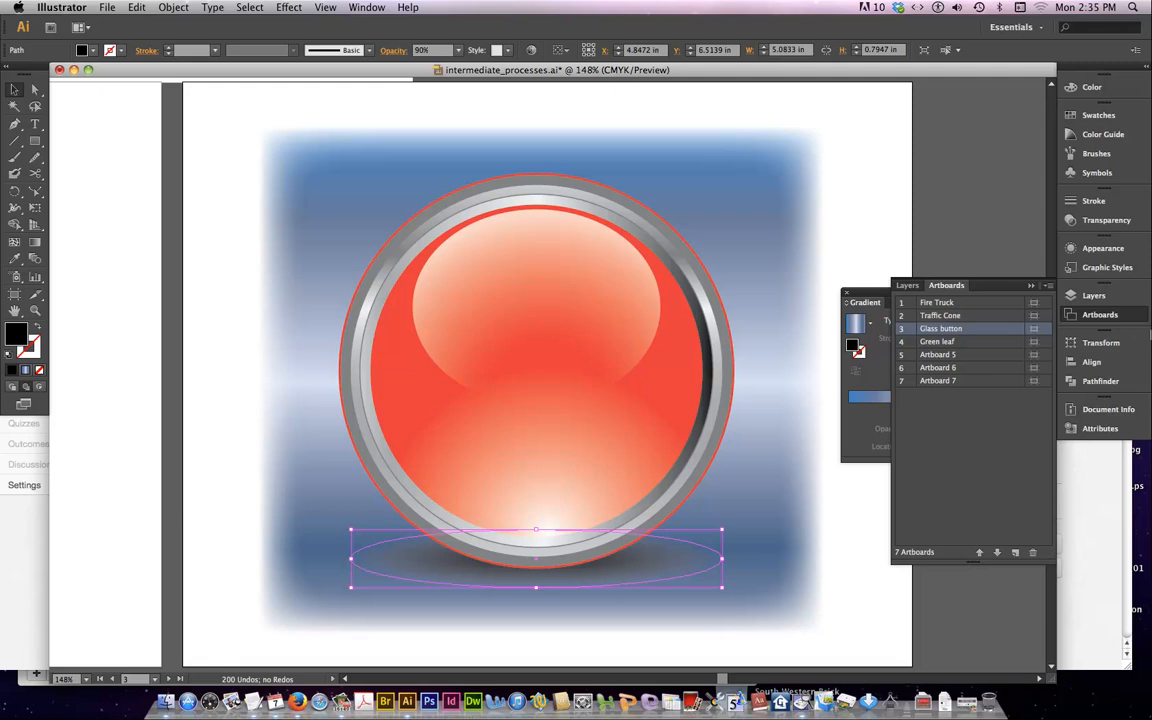
left_click(1106, 220)
left_click(1046, 208)
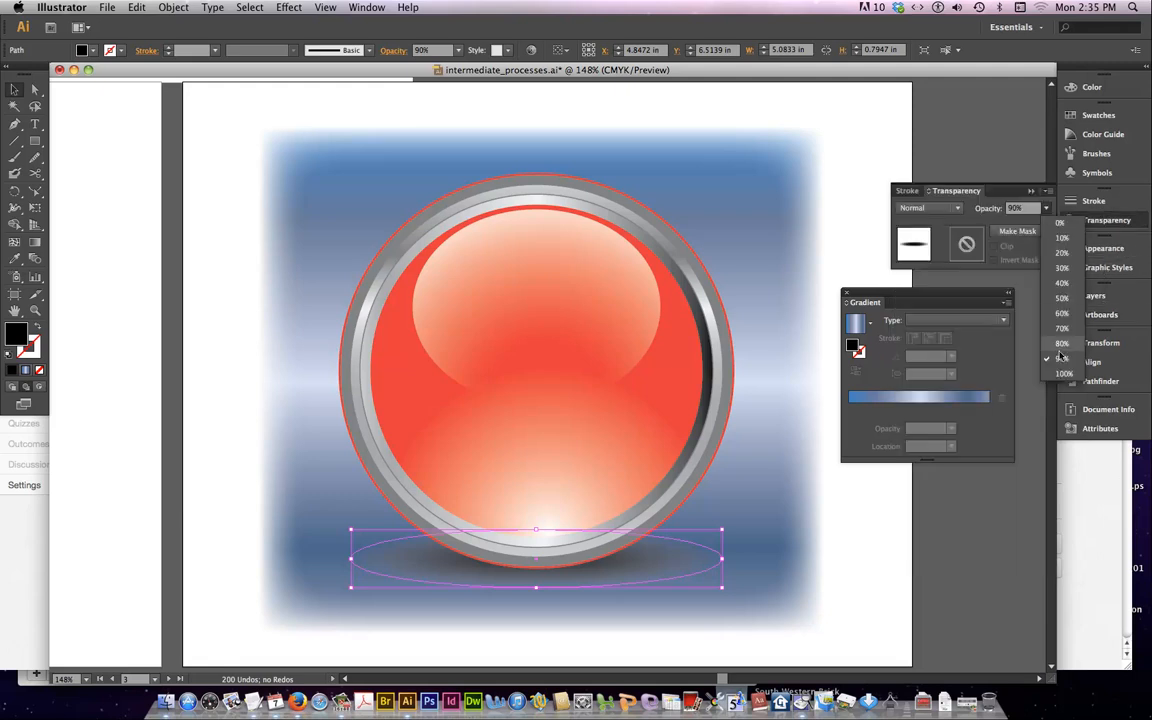
left_click(1060, 373)
left_click(850, 579)
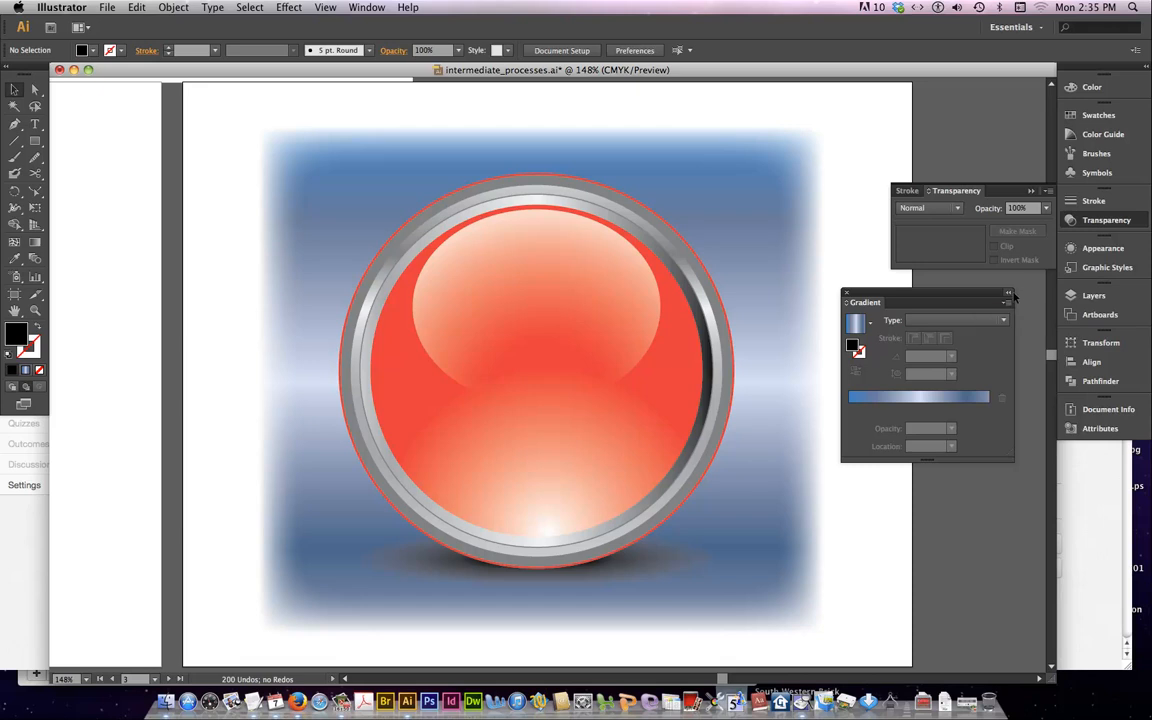
key("shift+Tab")
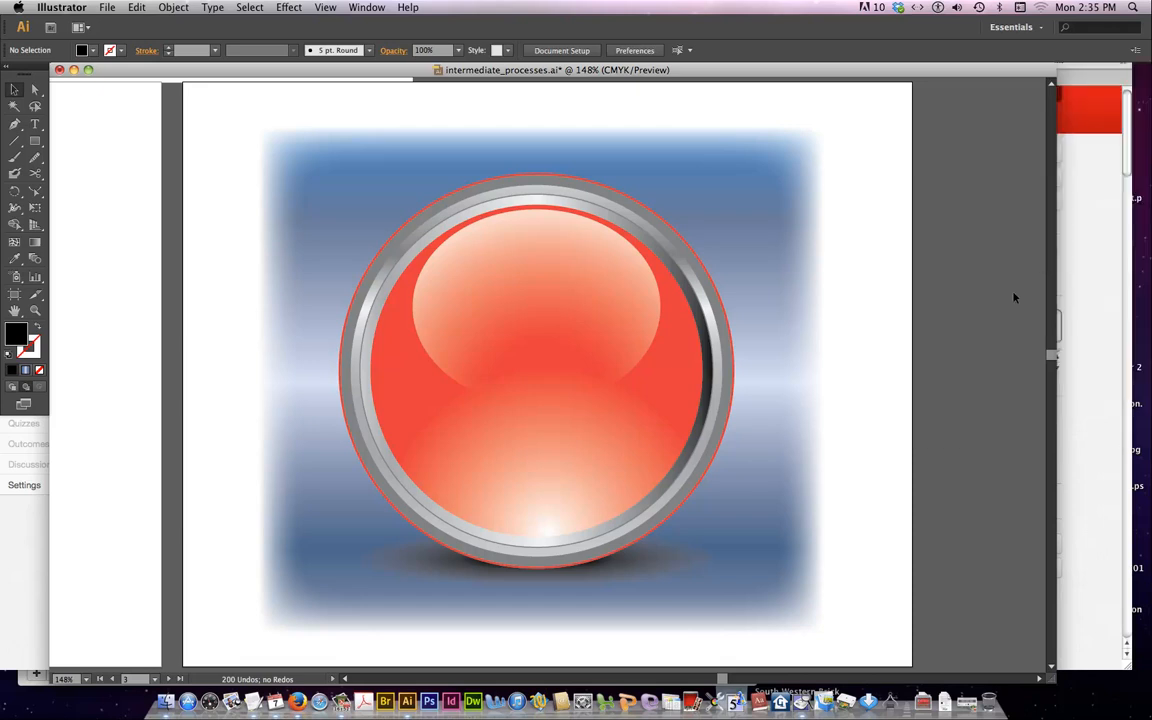